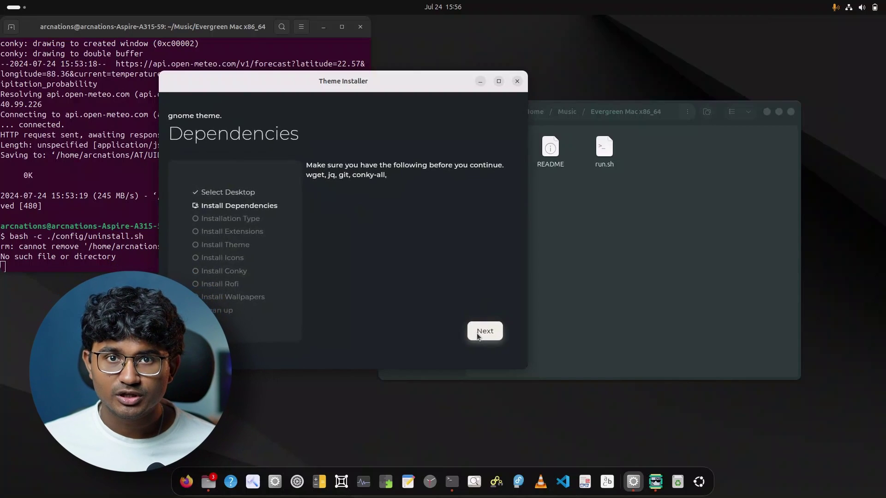
Continue past the dependencies page and approve installing the ArcMenu, App menu is back and Frippery Move Clock extensions
left_click(491, 333)
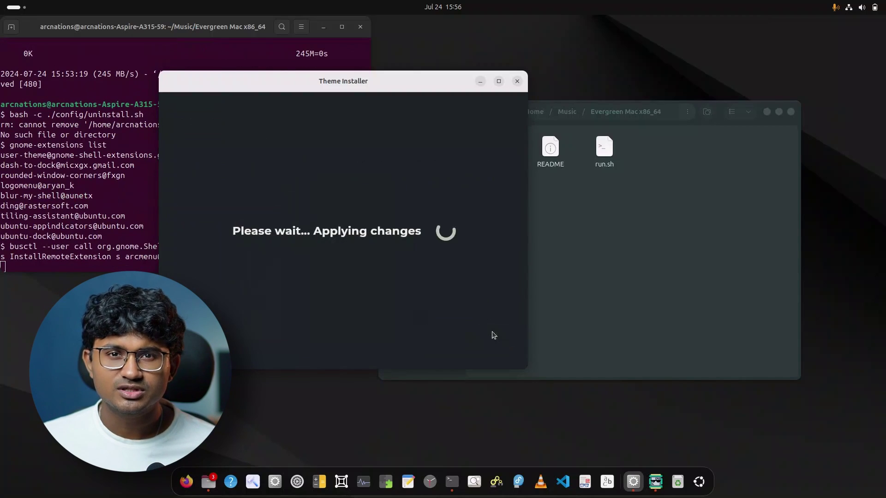
left_click(462, 280)
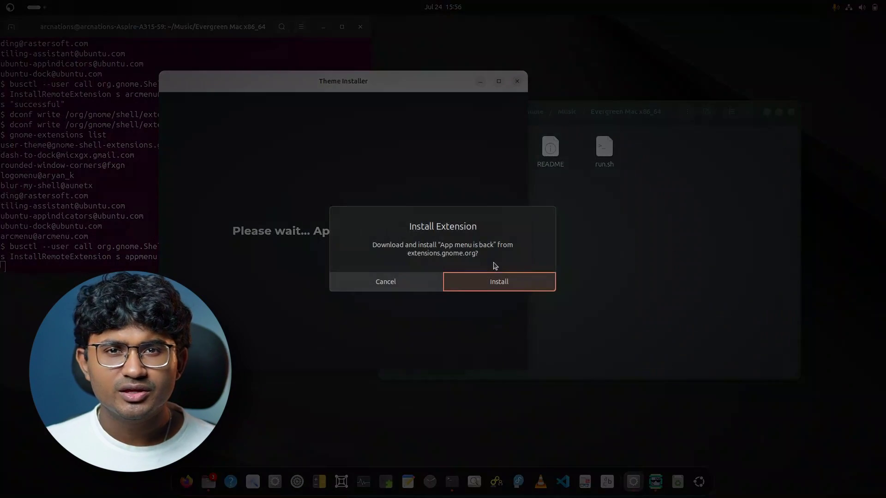
left_click(487, 289)
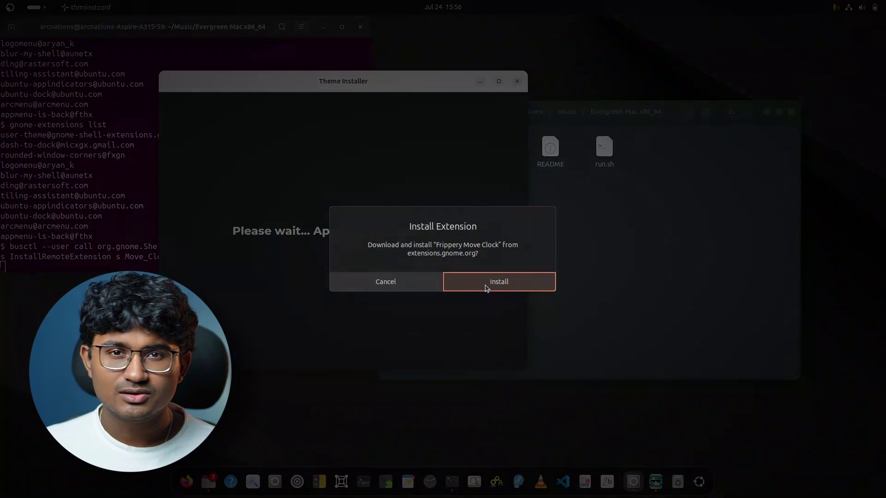
left_click(487, 288)
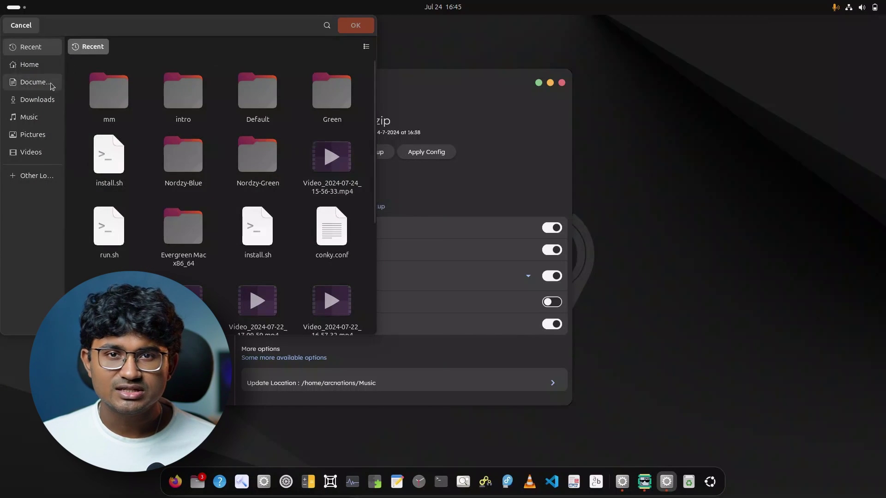
Load config.zip from the Music folder as the configuration to apply
left_click(29, 130)
left_click(31, 118)
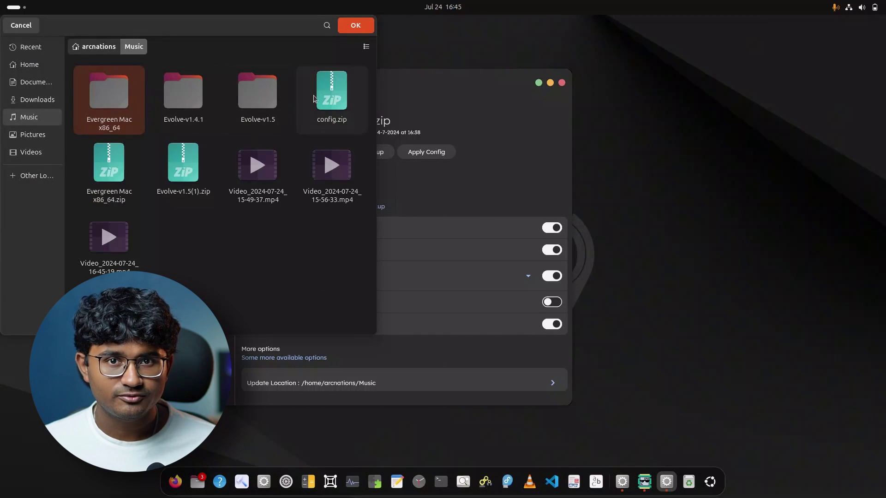
left_click(339, 98)
left_click(355, 26)
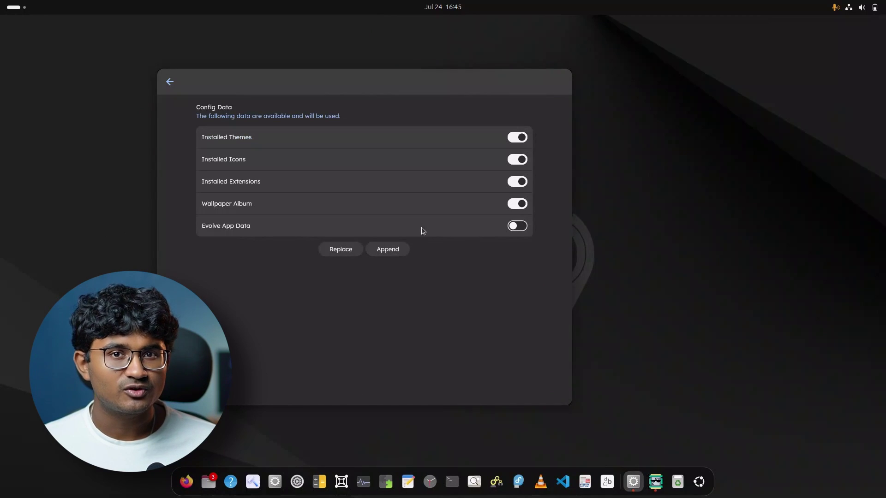
Apply the configuration in Replace mode, approve the extension installations and dismiss the completion dialog
left_click(327, 250)
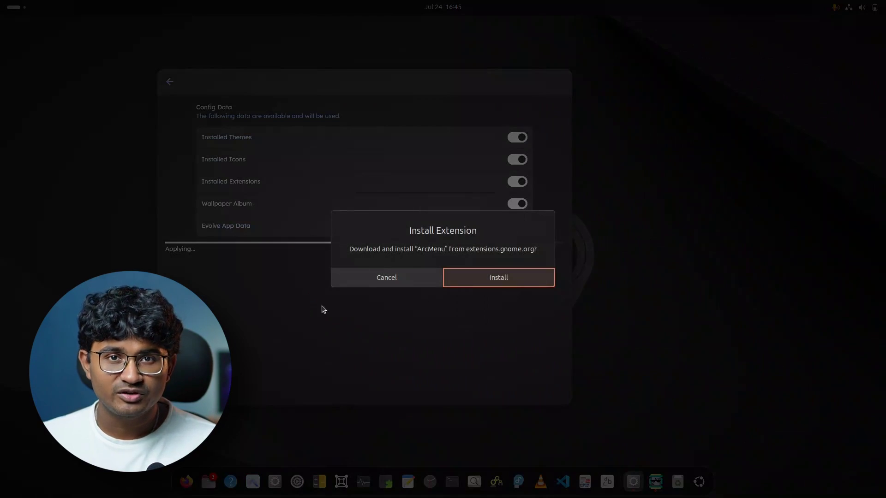
left_click(469, 274)
left_click(484, 283)
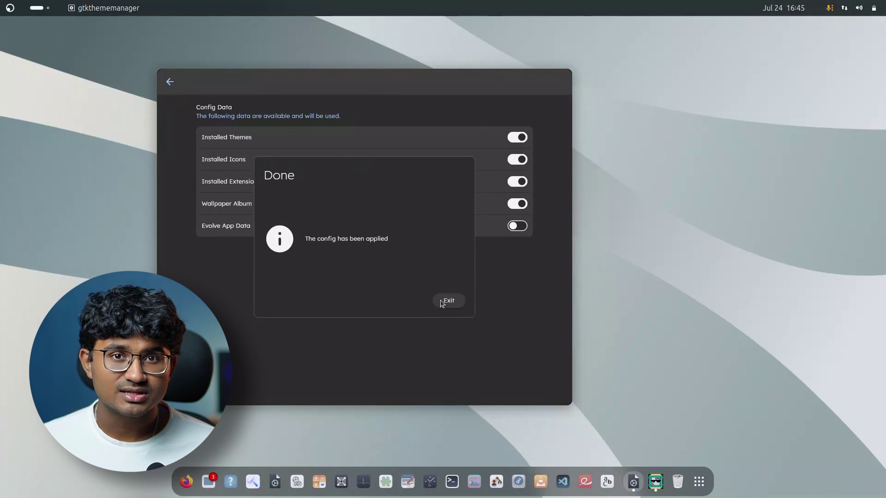
left_click(442, 301)
Examine the themed desktop in the file manager, quick settings and application overview, searching the overview for "di"
left_click(209, 481)
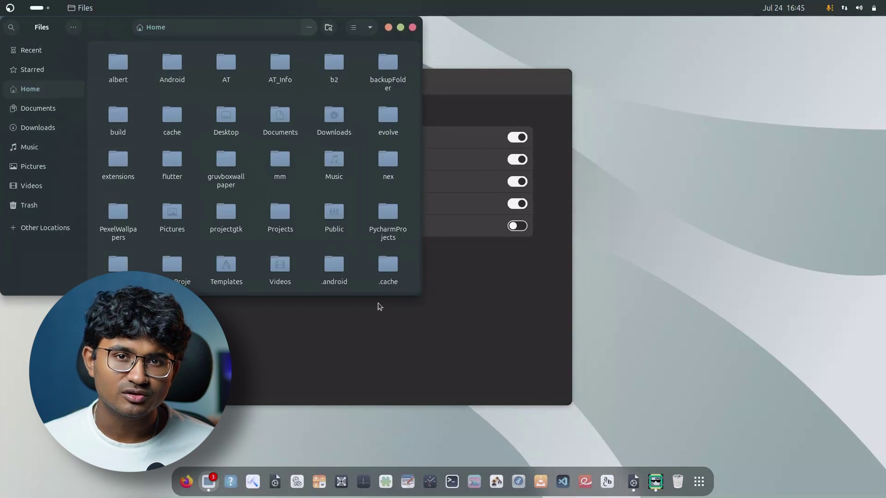
left_click_drag(345, 33, 393, 142)
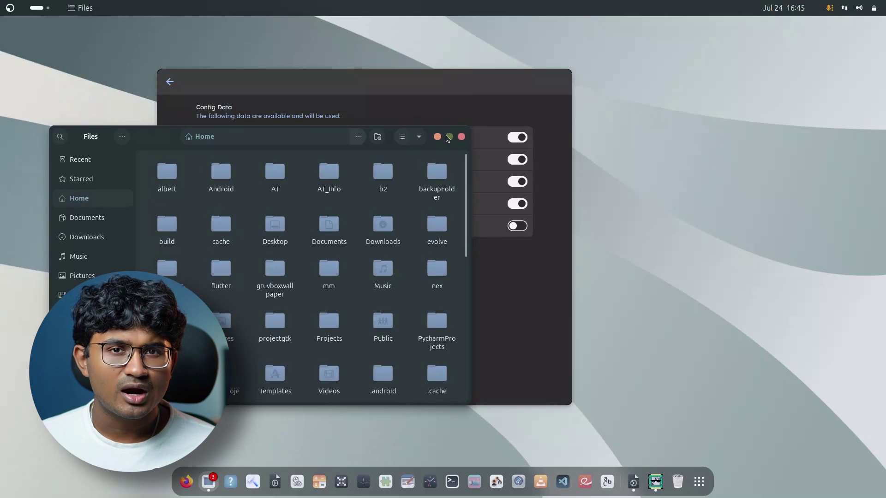
left_click(462, 137)
left_click(851, 8)
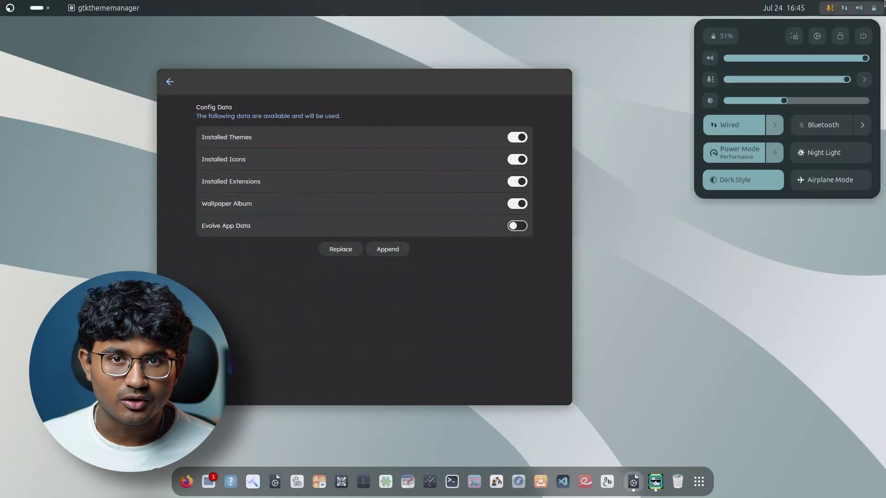
left_click(667, 353)
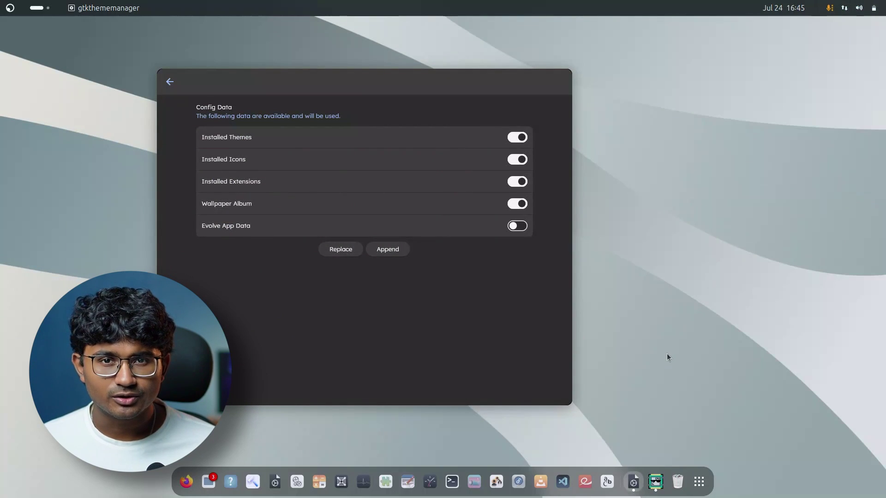
left_click(704, 485)
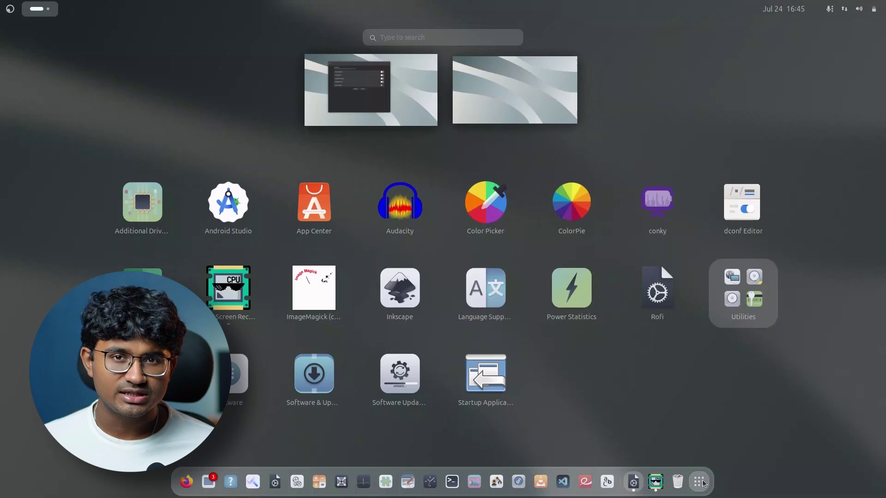
type("di")
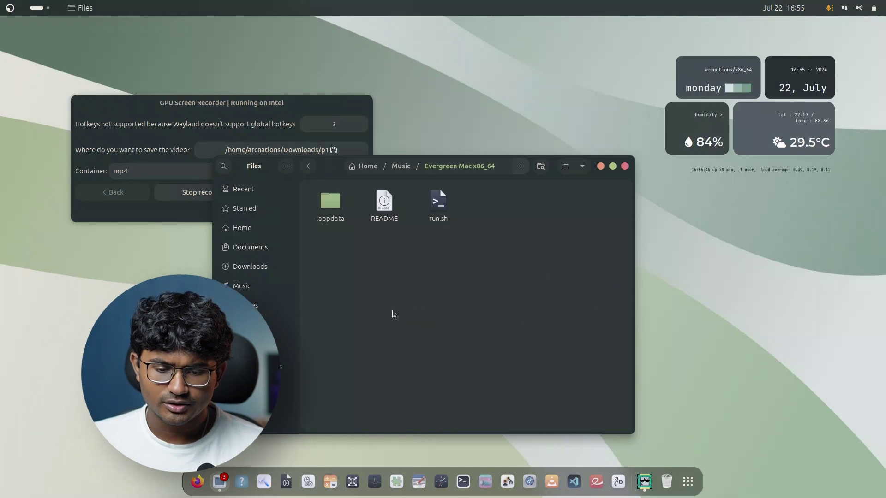
Open a terminal in the Evergreen Mac x86_64 folder and run ./run.sh
right_click(397, 313)
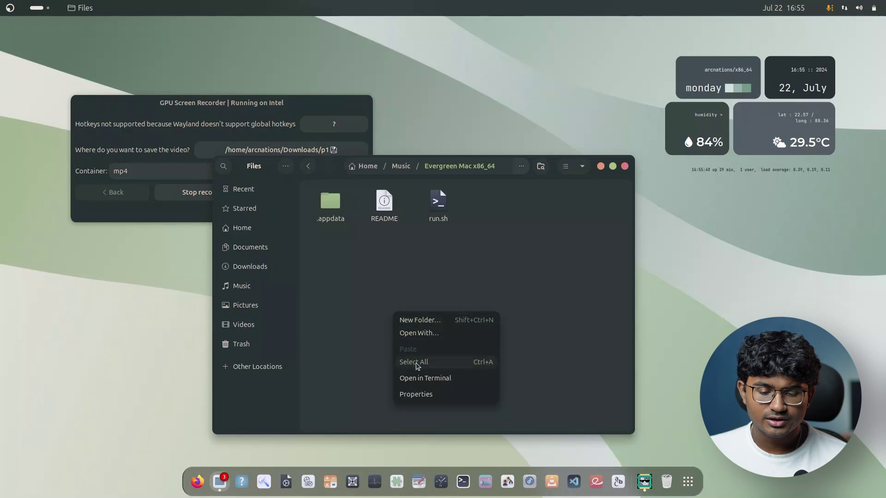
left_click(425, 379)
left_click_drag(218, 28, 362, 238)
type("./")
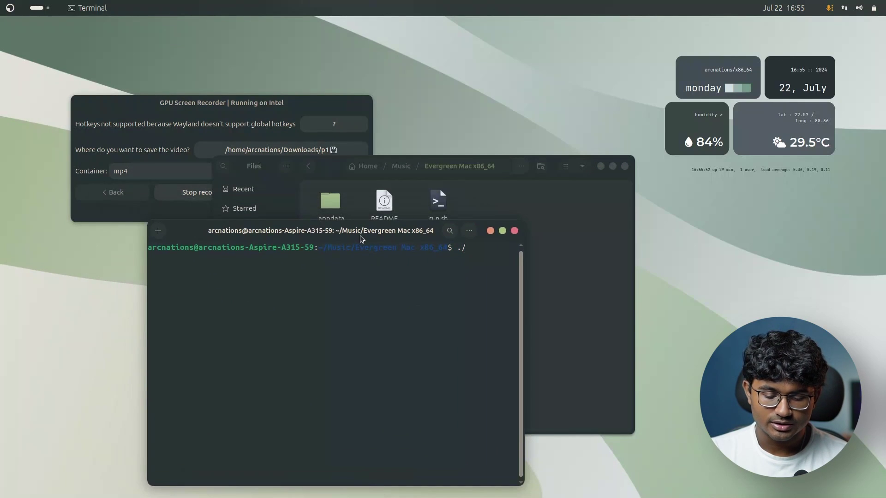
type("run.sh")
key("Return")
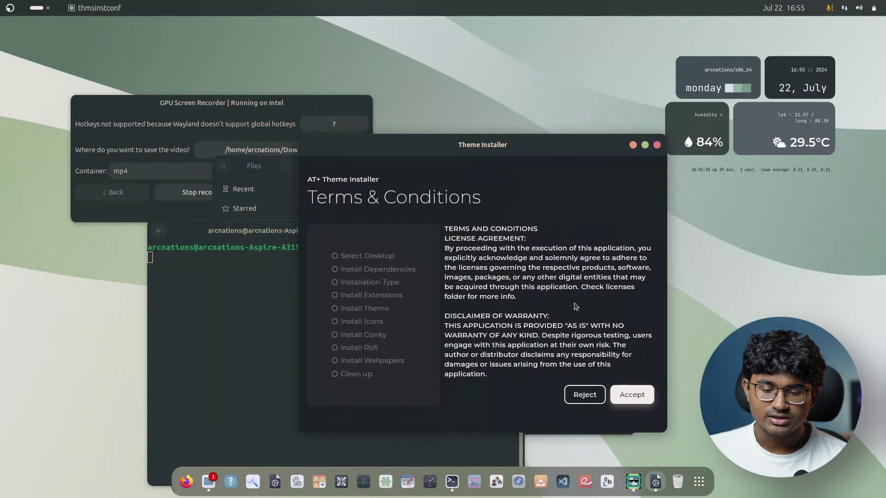
Accept the installer's terms, uninstall the existing theme and close the Theme Installer
left_click(631, 394)
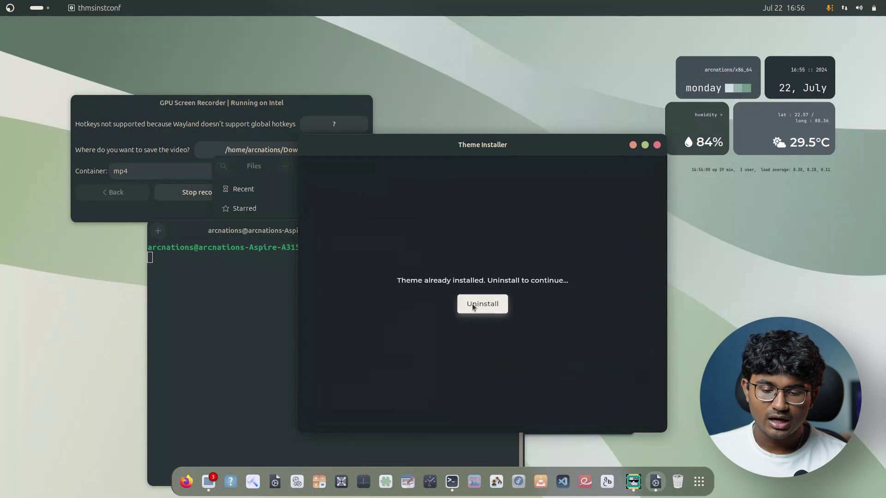
left_click(473, 304)
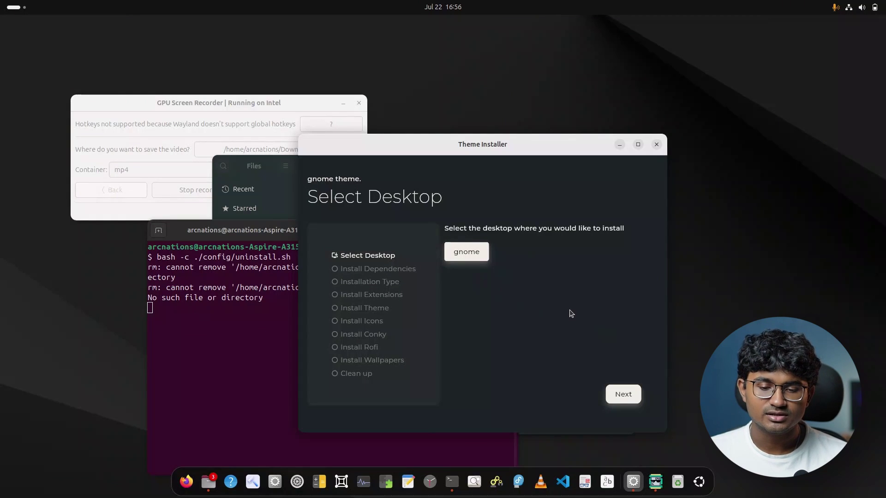
left_click(656, 145)
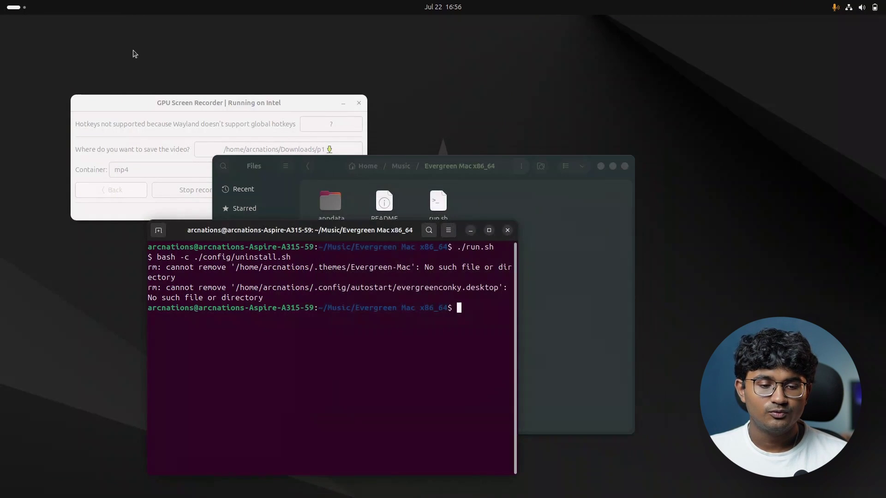
key("super+Page_Down")
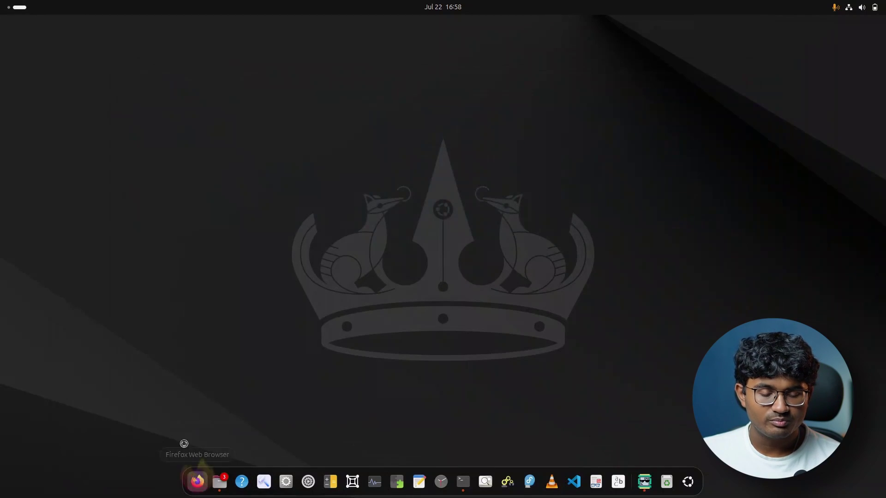
left_click(197, 482)
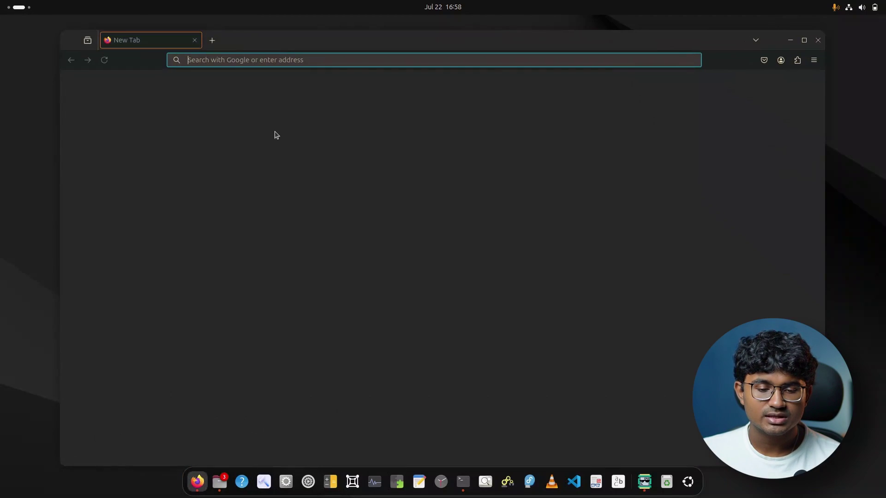
left_click(276, 60)
type("https://sites.google.com/view/evolve-gtk-theme-manager/home")
key("Return")
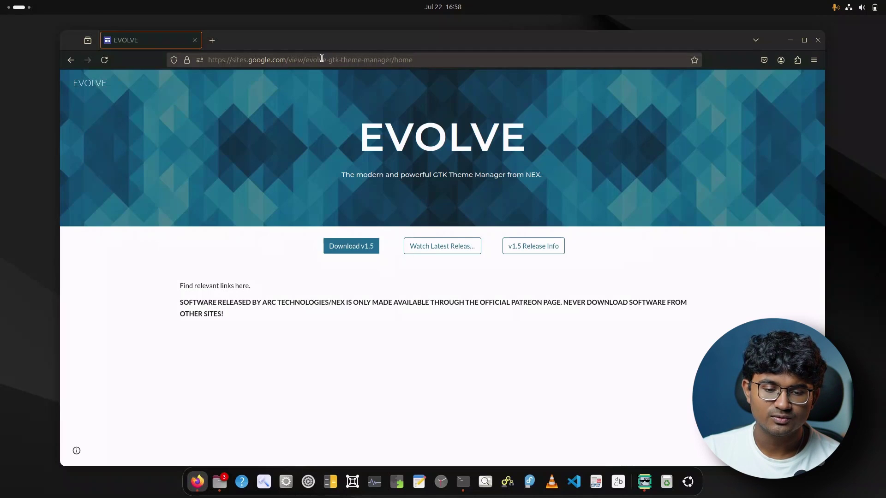
left_click_drag(322, 58, 451, 55)
left_click(423, 60)
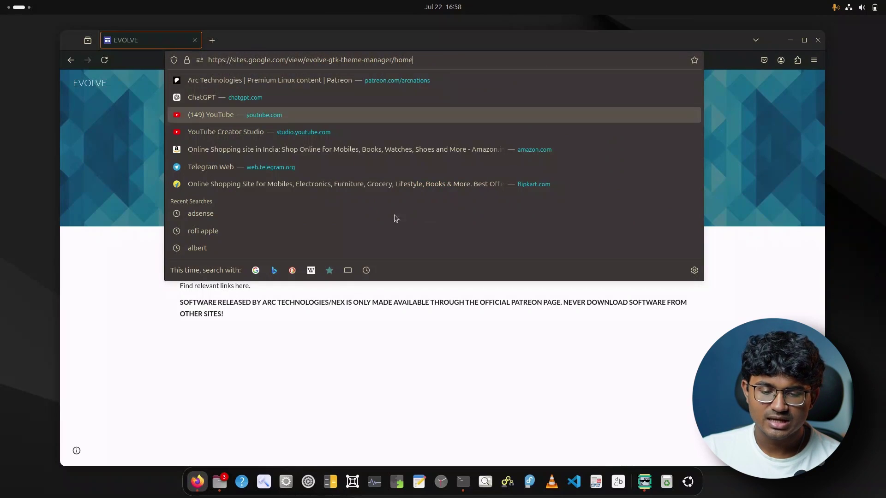
left_click(330, 360)
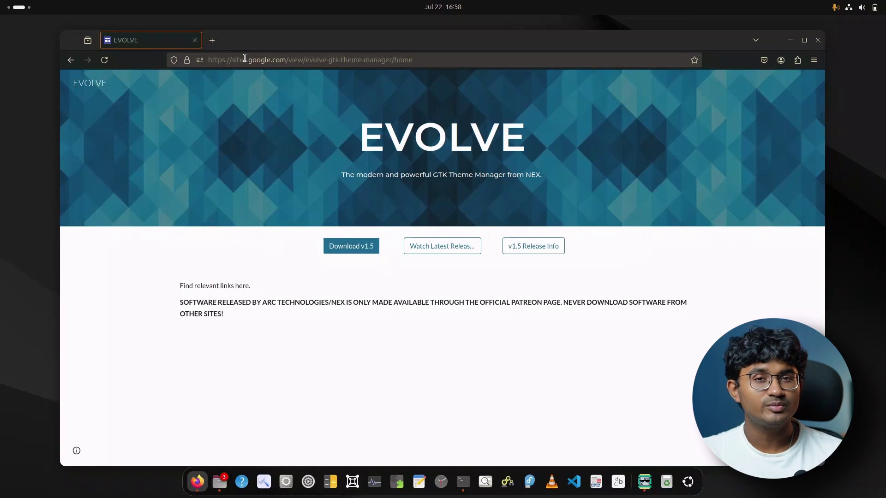
Follow the Evolve v1.5 download link and download the release archive attached to the Patreon post
left_click(375, 247)
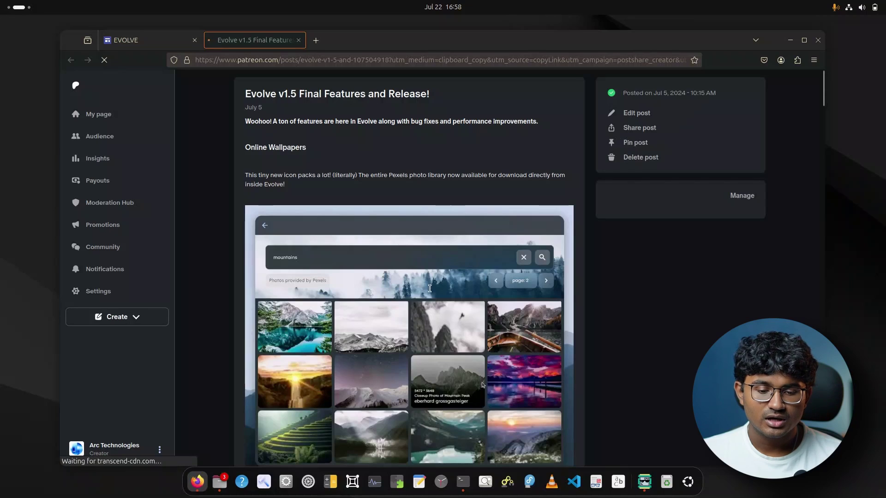
scroll(430, 294, "down", 10)
scroll(430, 293, "down", 15)
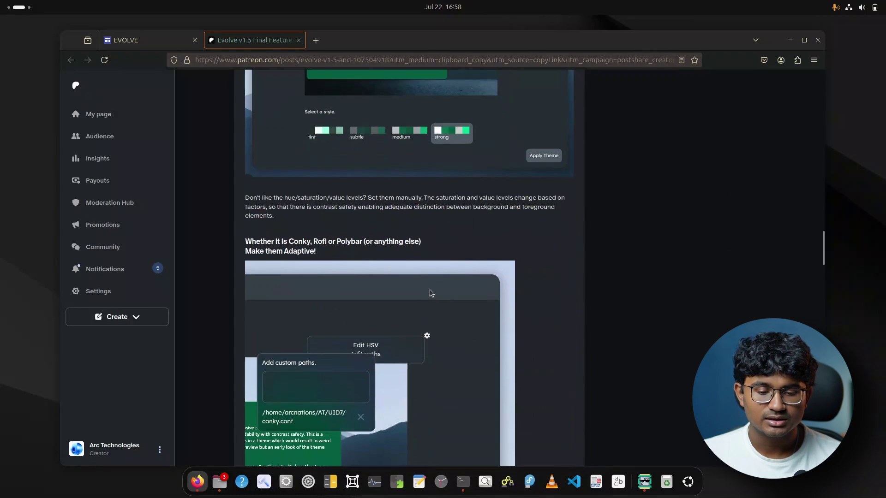
scroll(430, 294, "down", 15)
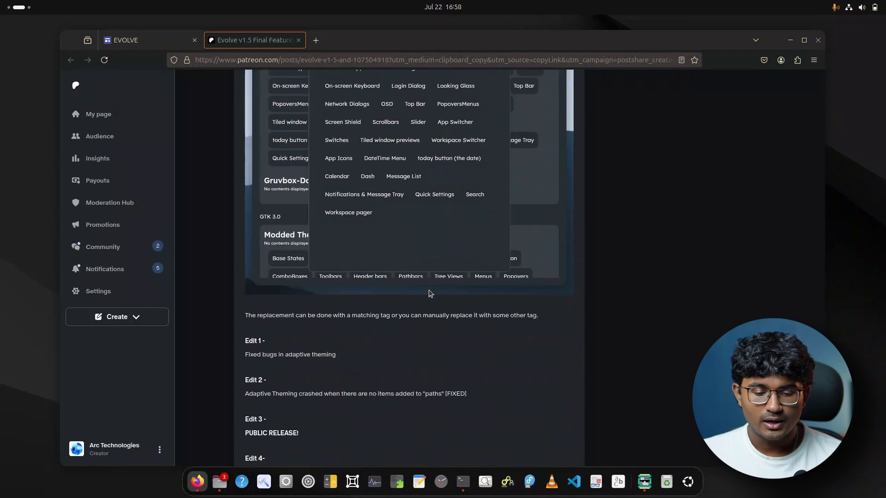
left_click(282, 324)
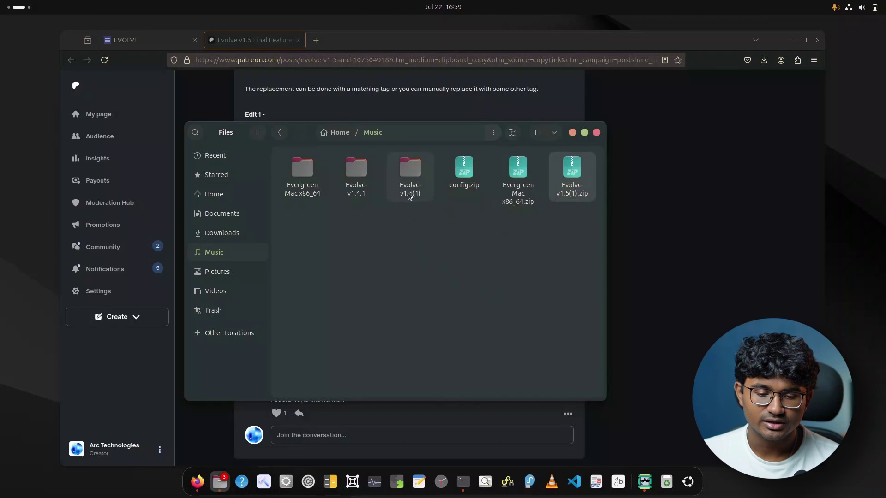
Locate install.sh in the Evolve-v1.5 folder inside the extracted Evolve-v1.5(1) folder, and close that file manager window
double_click(412, 194)
left_click(362, 196)
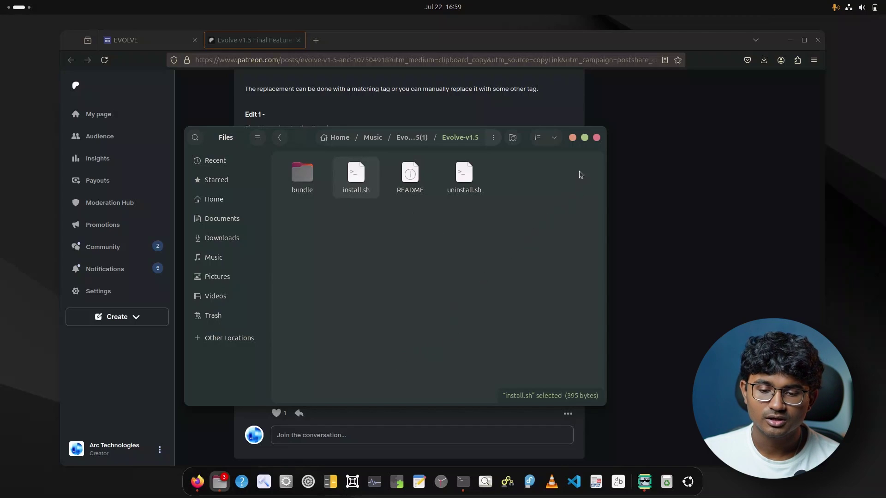
left_click(597, 137)
Clear the browser off the workspace and close the file manager window showing the Evergreen Mac x86_64 folder
key("super+d")
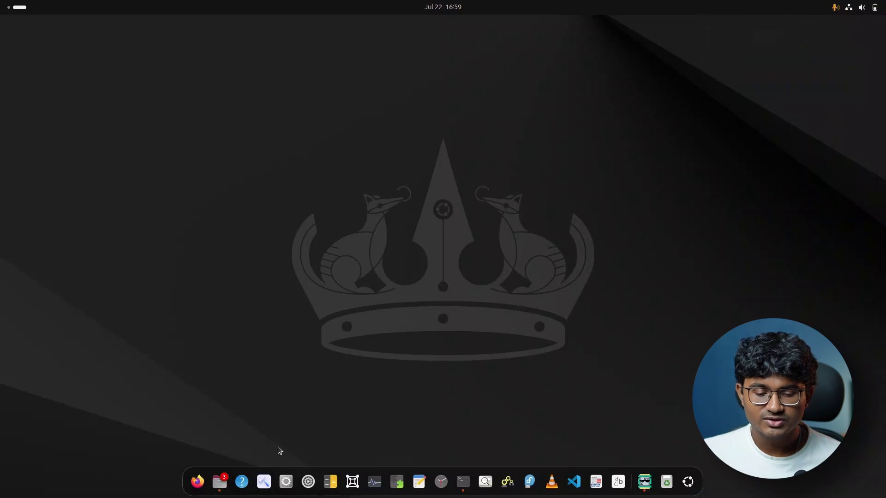
left_click(219, 482)
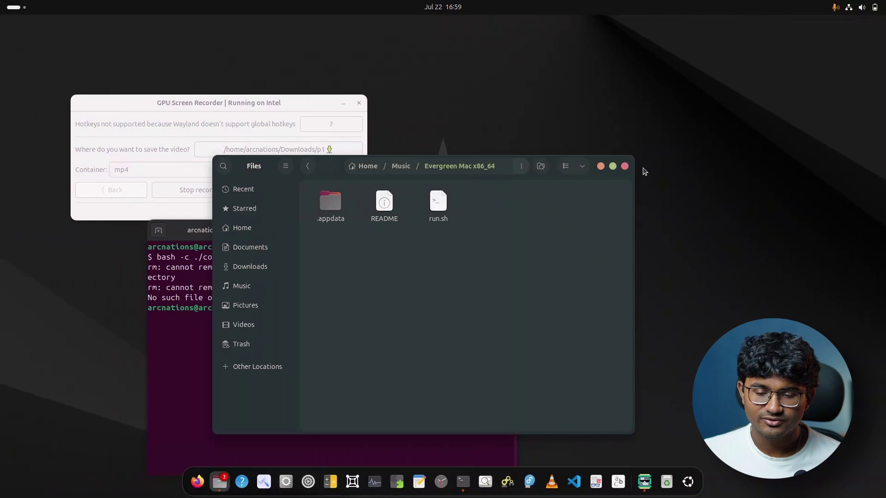
left_click(625, 166)
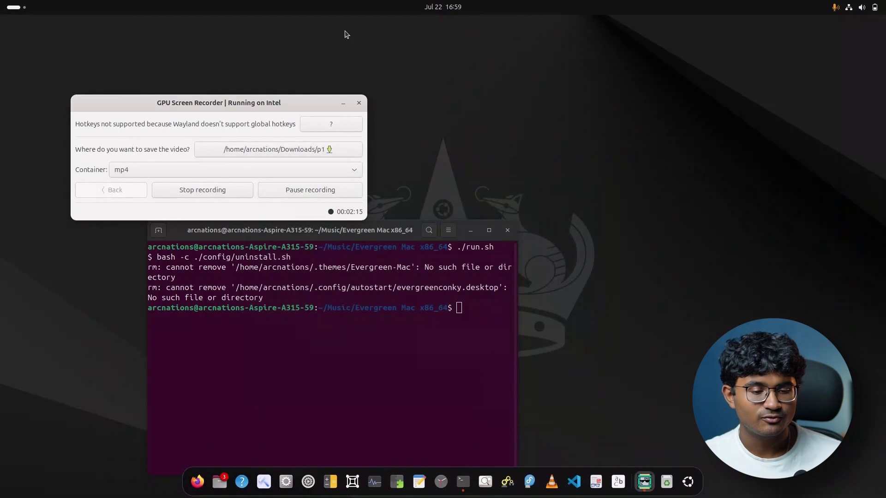
Switch to the empty workspace and open the system settings from the quick settings
key("super+Page_Down")
left_click(861, 13)
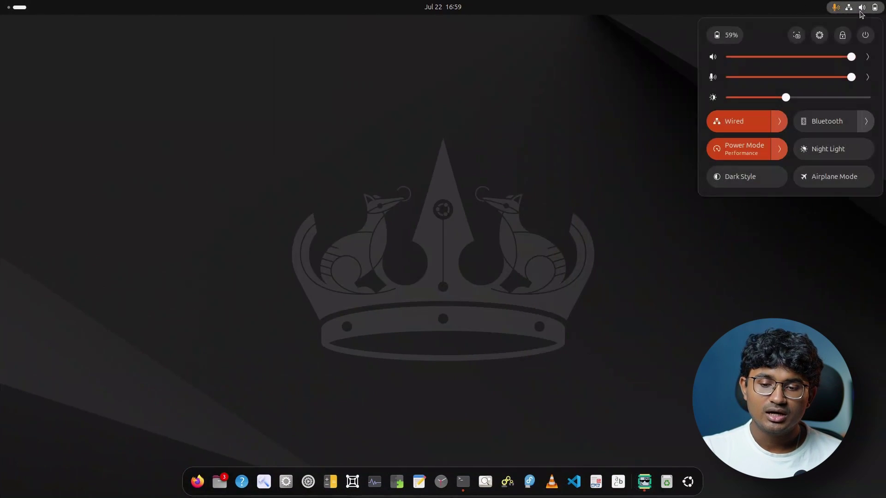
left_click(819, 36)
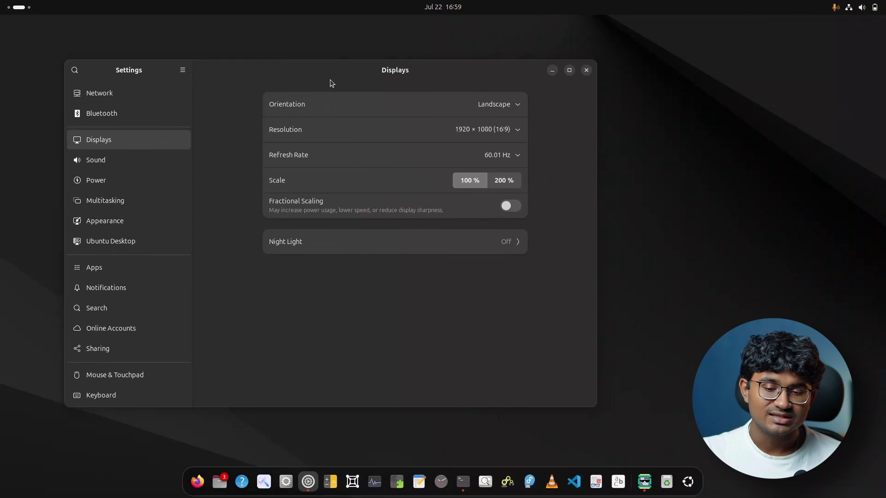
Close the system settings window
left_click_drag(349, 88, 361, 70)
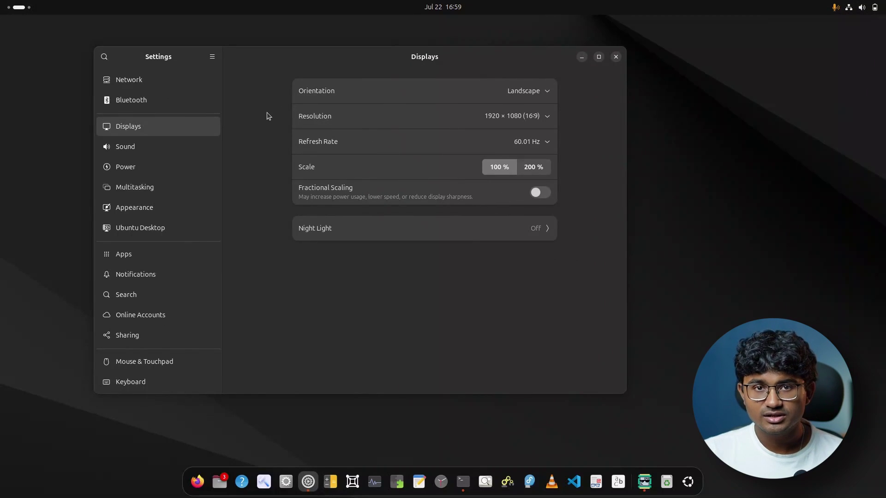
left_click(615, 57)
left_click(867, 7)
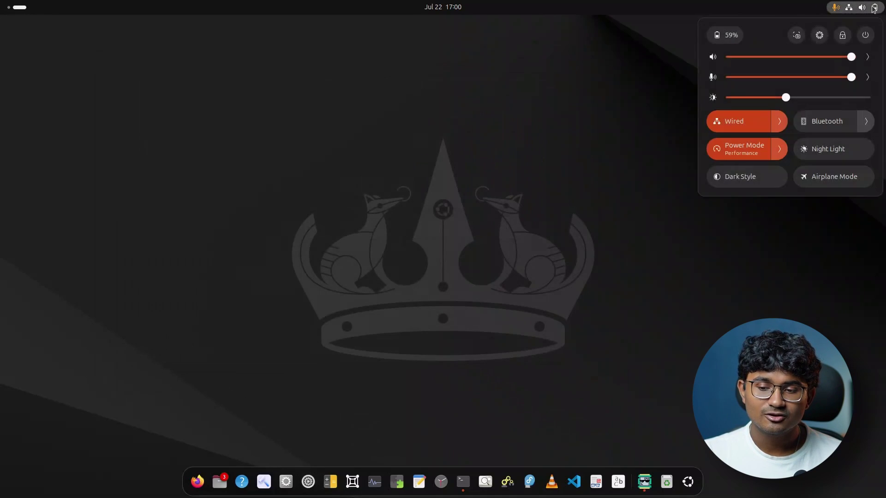
left_click(819, 36)
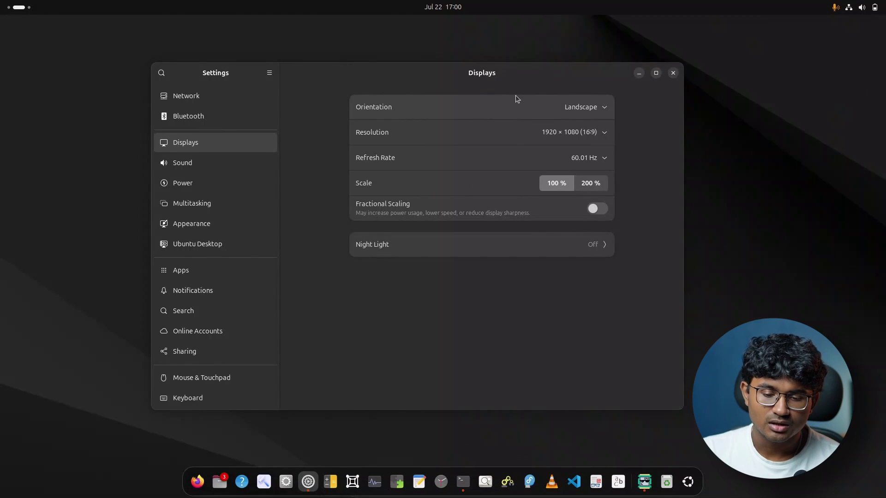
left_click(673, 73)
Open Evolve, look at the online extension installer in its extensions section, and return to the list of installed extensions
left_click(263, 482)
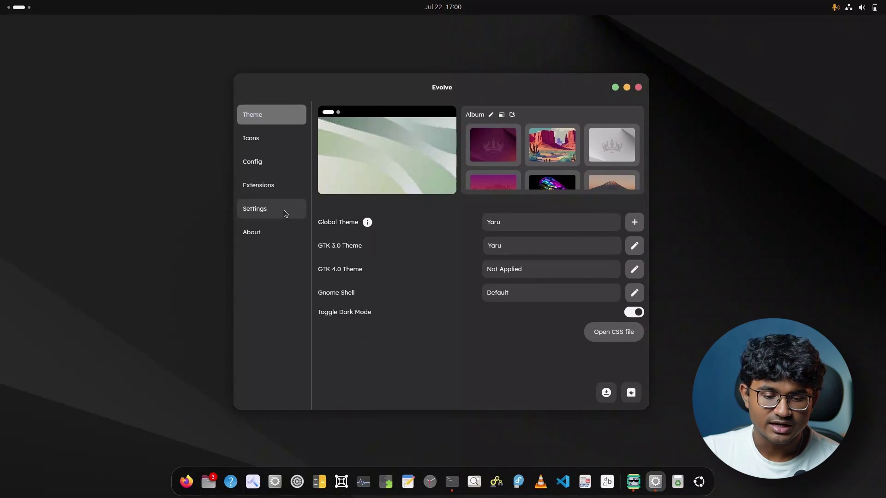
left_click(282, 189)
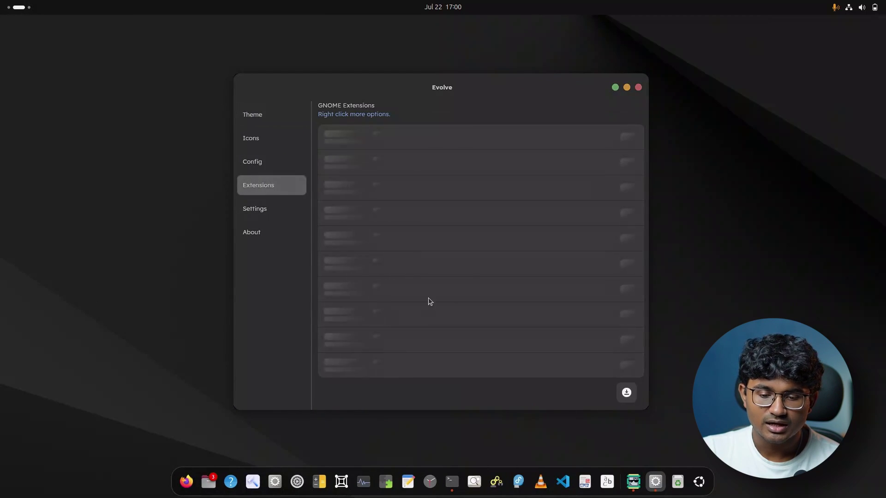
left_click(626, 393)
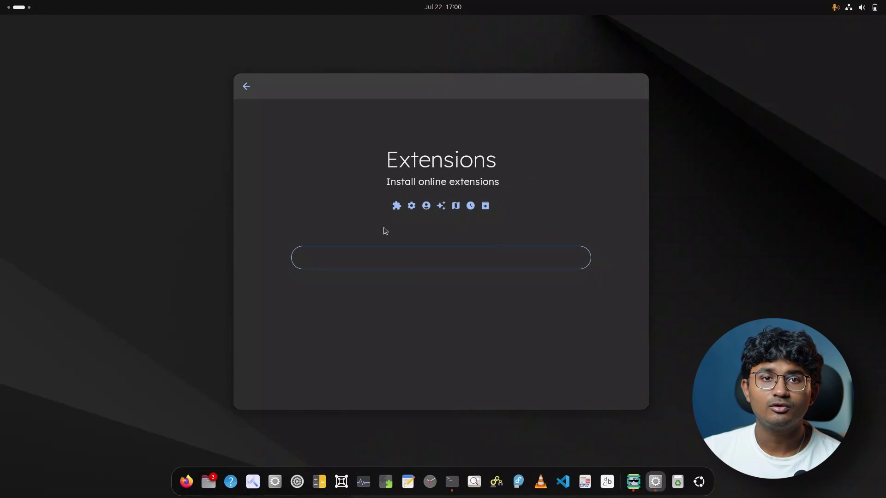
left_click(246, 86)
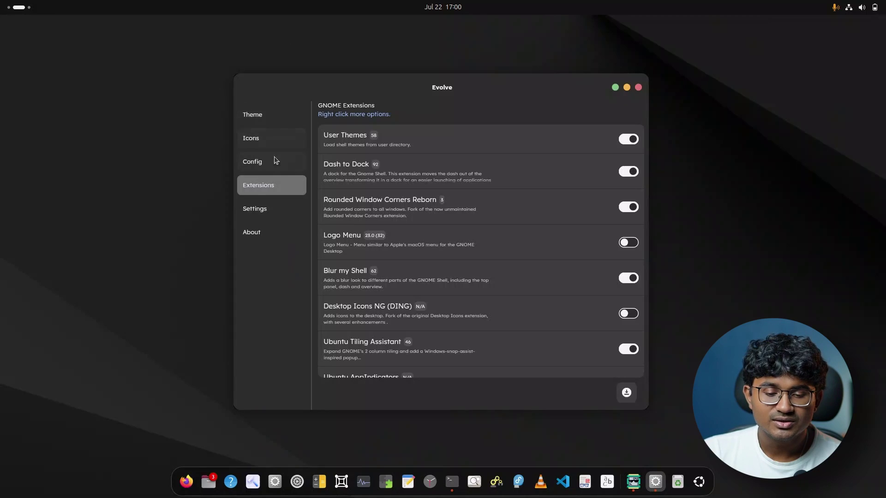
Examine Evolve's theme section and look through the wallpapers in its album
left_click(258, 118)
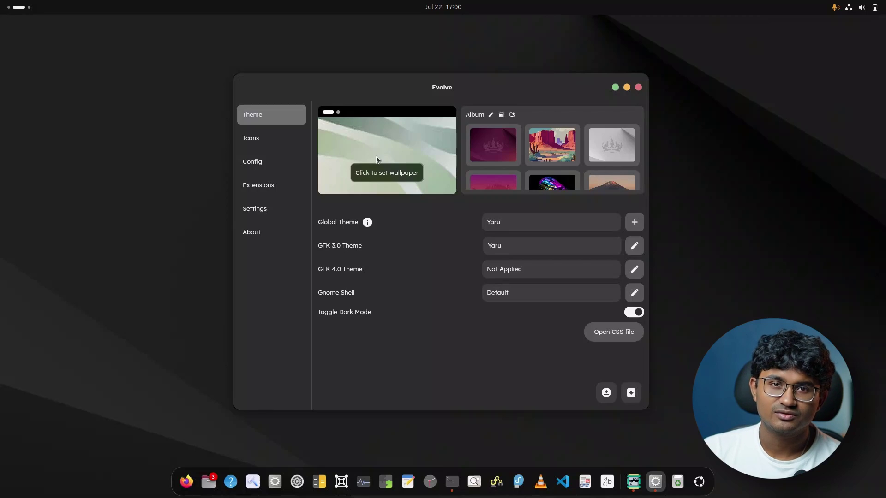
scroll(550, 175, "down", 5)
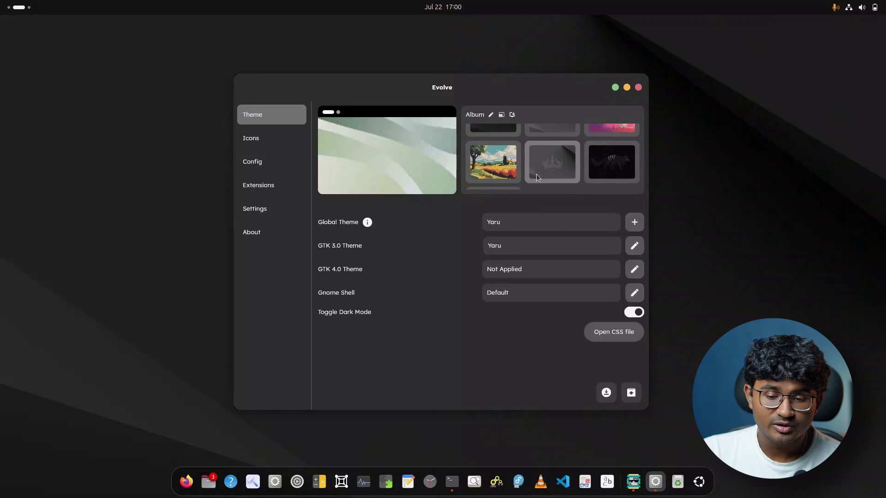
scroll(536, 173, "up", 5)
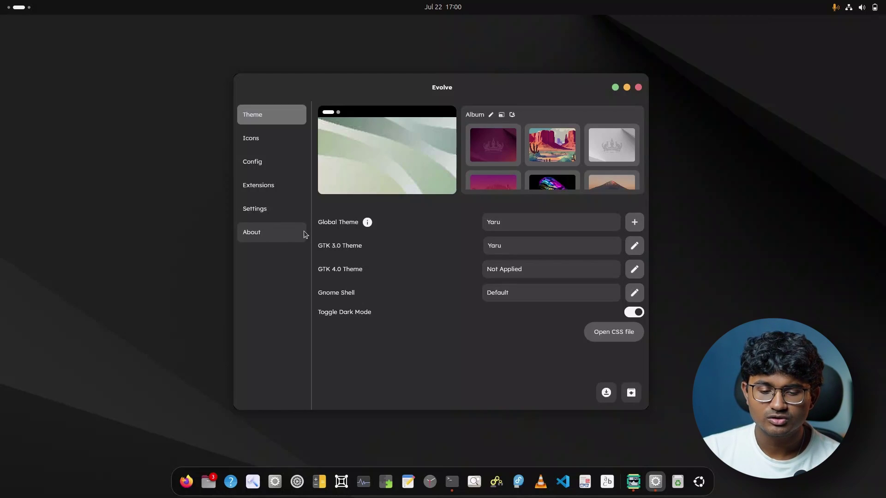
Search Evolve's online extensions for "user theme" and open the page of the User Themes extension
left_click(272, 209)
left_click(284, 185)
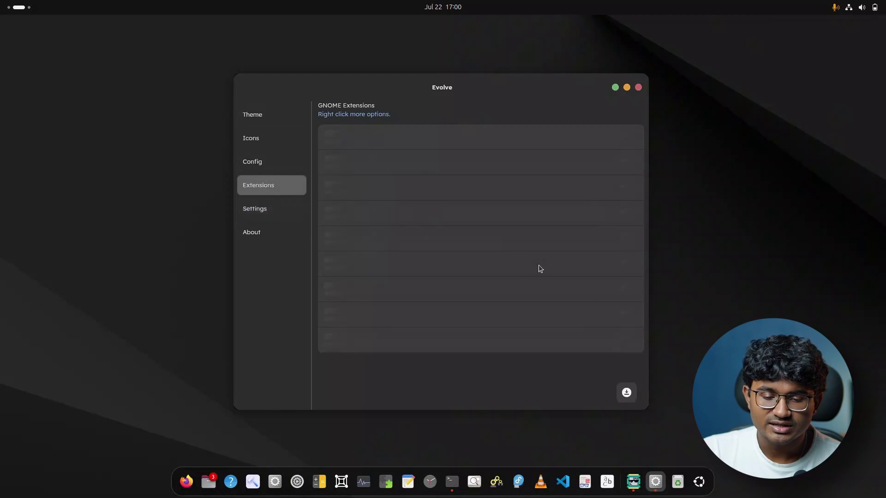
left_click(626, 392)
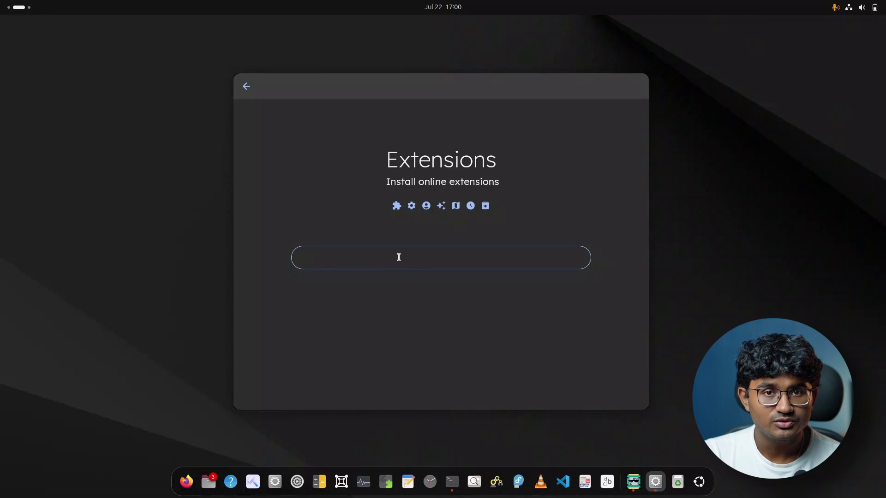
type("us")
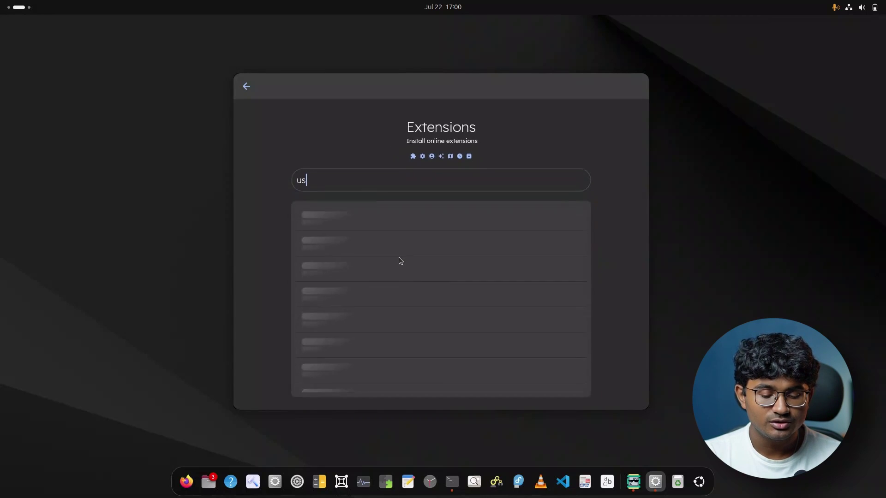
type("er theme")
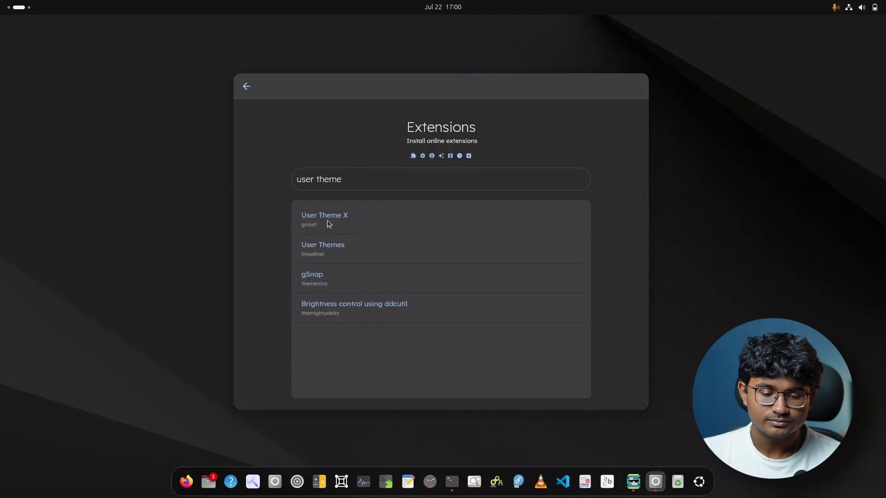
left_click(311, 245)
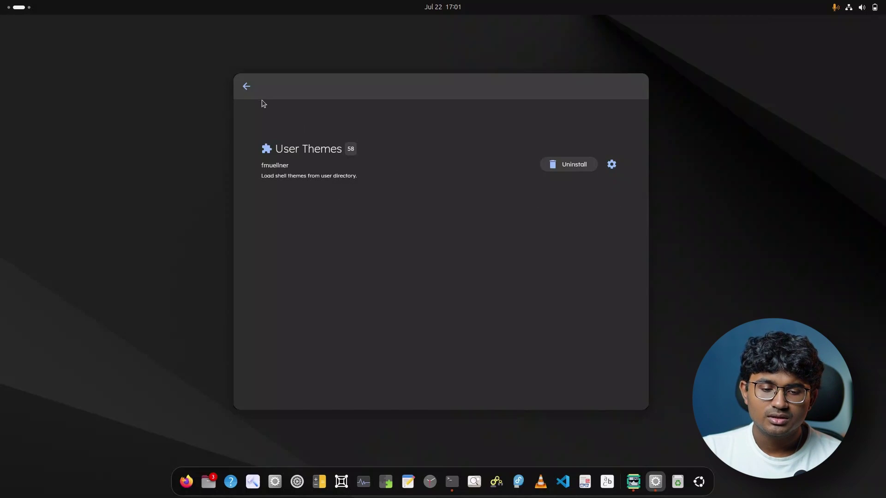
Search the online extensions for "arcmenu", install the ArcMenu extension, and return to the search results
left_click(247, 86)
left_click(367, 183)
type("arcmenu")
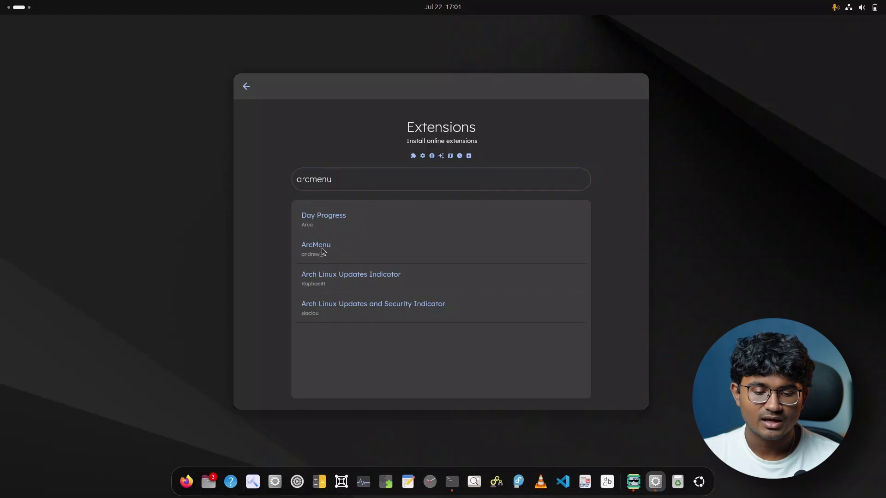
left_click(320, 246)
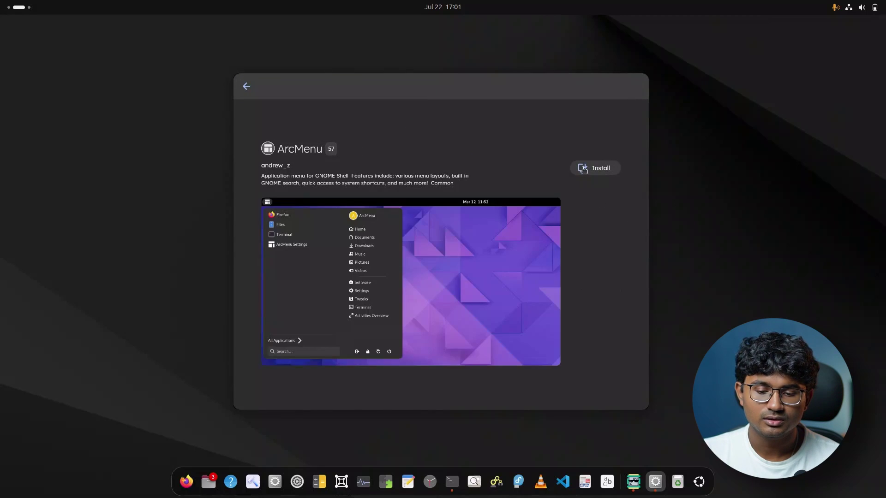
left_click(256, 96)
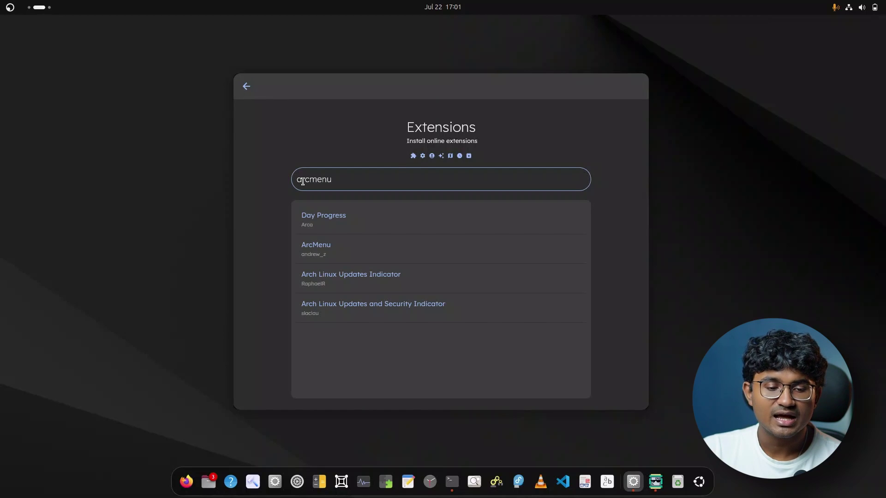
Search the online extensions for "frippery", install Frippery Move Clock, and return to the installed extensions list
double_click(321, 175)
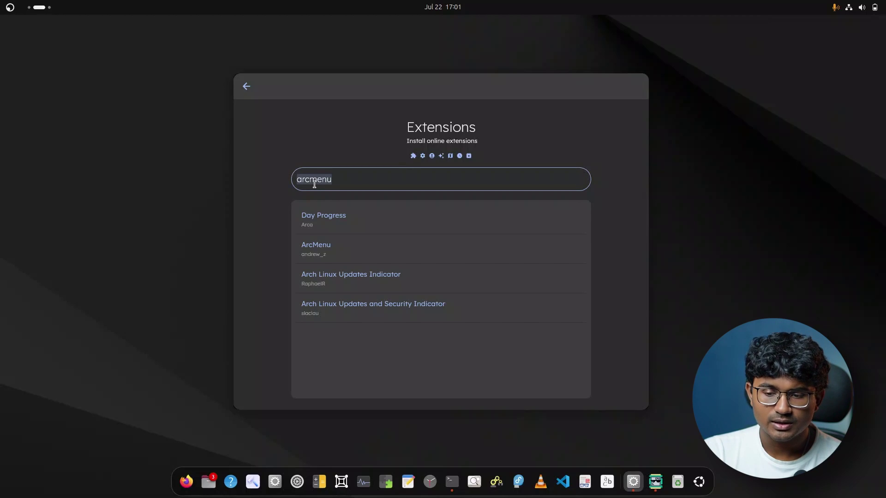
type("frippery")
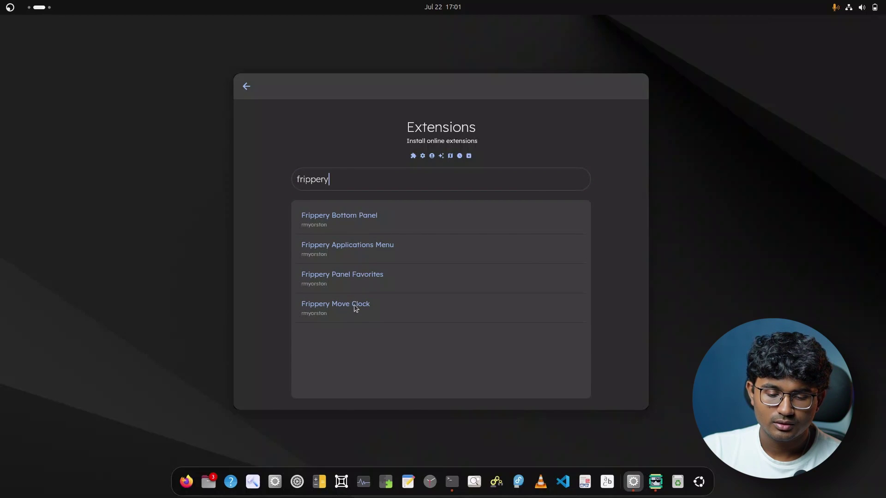
left_click(354, 305)
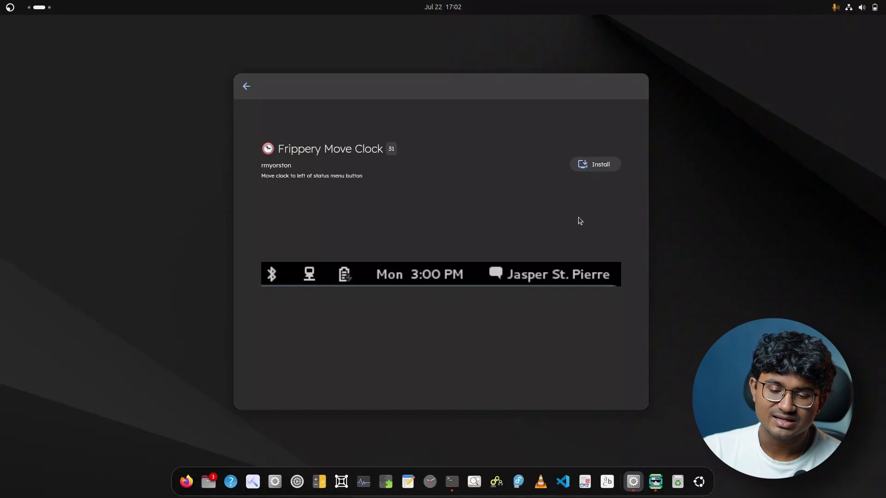
left_click(594, 166)
left_click(526, 277)
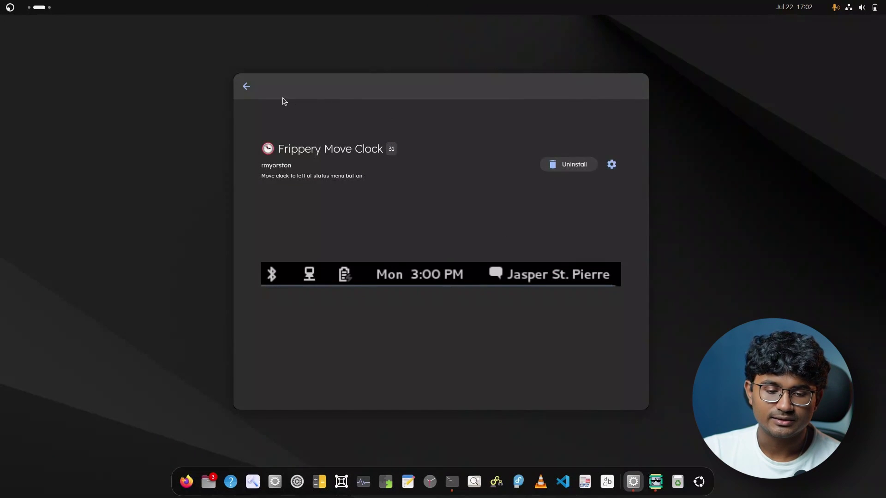
left_click(254, 90)
left_click(255, 92)
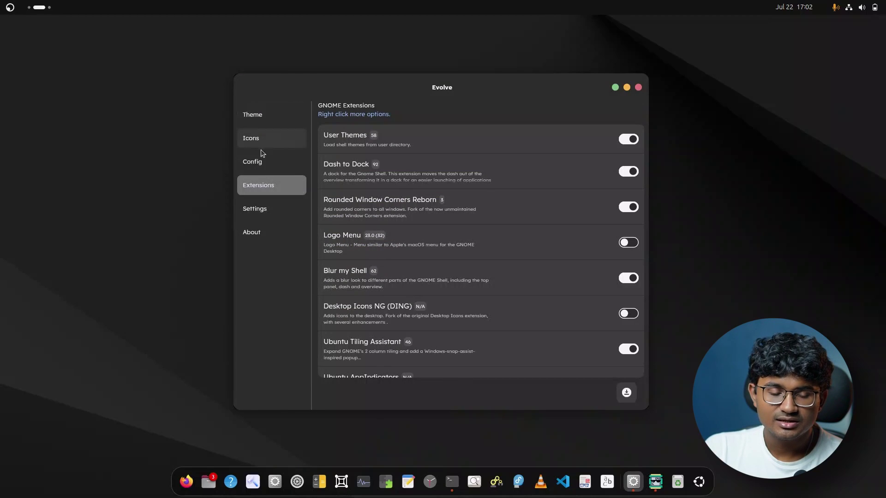
Look at the ArcMenu applications menu in the top bar, close it, and reposition the Evolve window
left_click(10, 7)
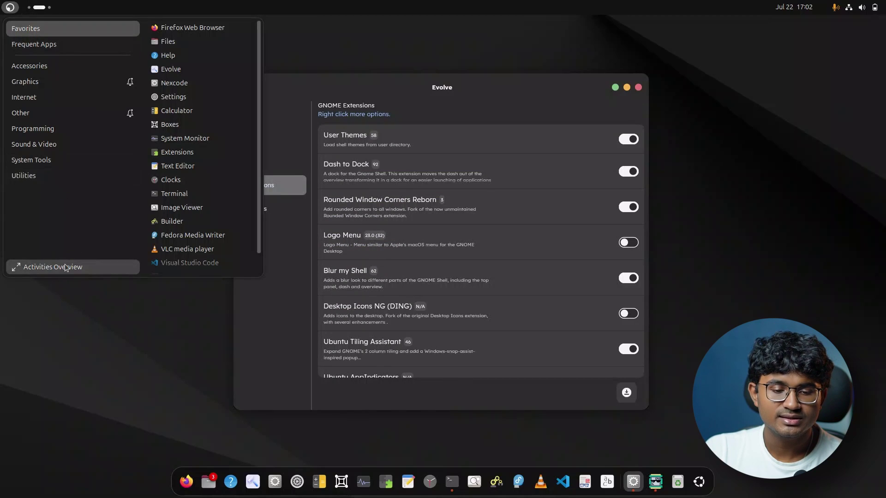
left_click(376, 97)
left_click_drag(376, 97, 323, 90)
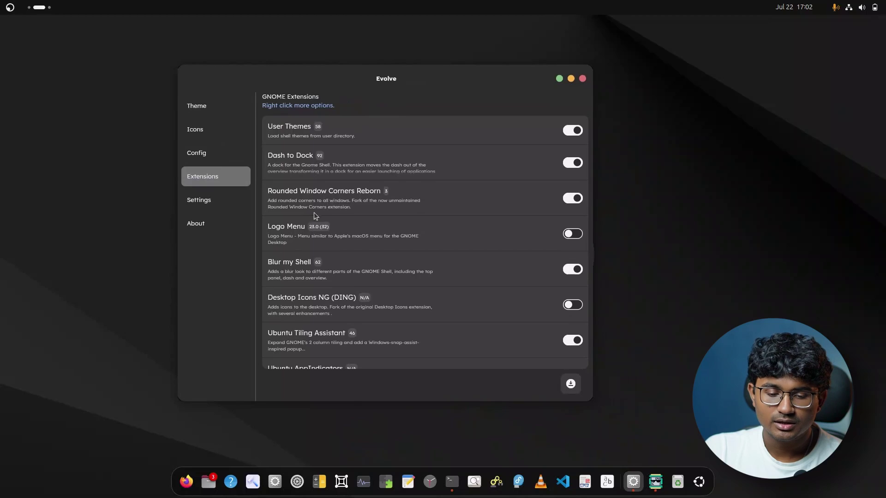
Open the ArcMenu extension's settings from its page in Evolve and review the menu and menu button options
scroll(316, 214, "down", 5)
left_click(402, 329)
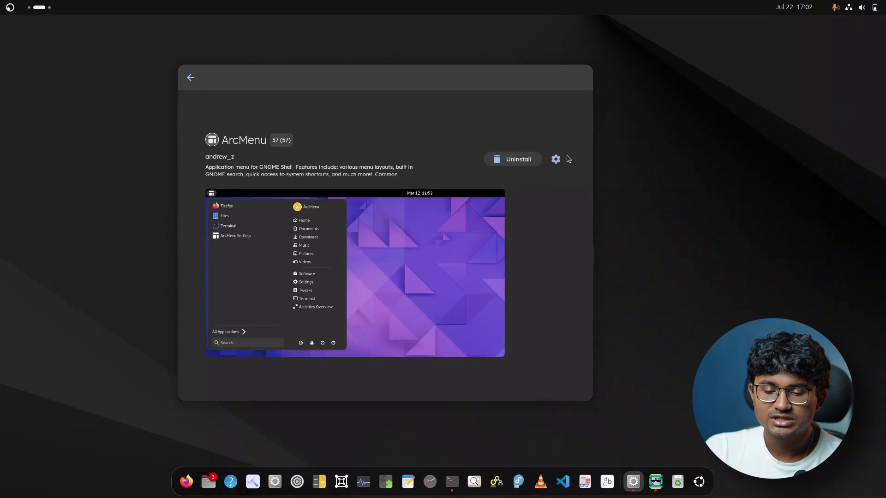
left_click(555, 159)
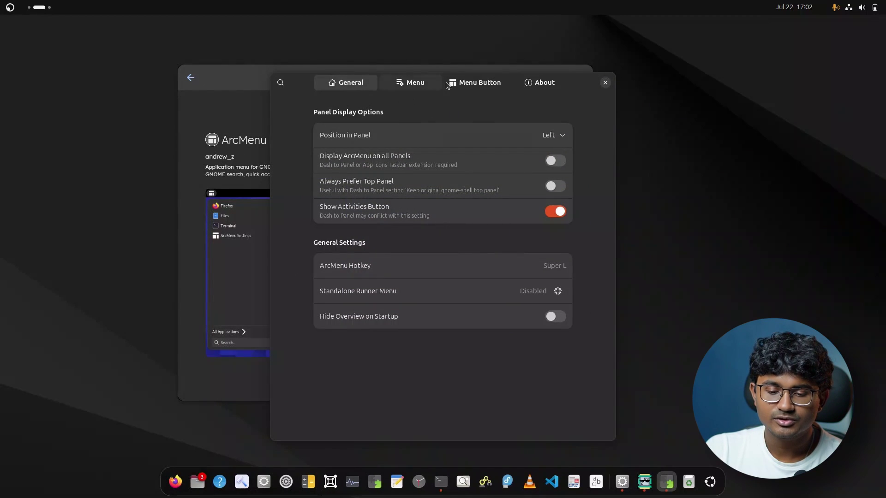
left_click(410, 83)
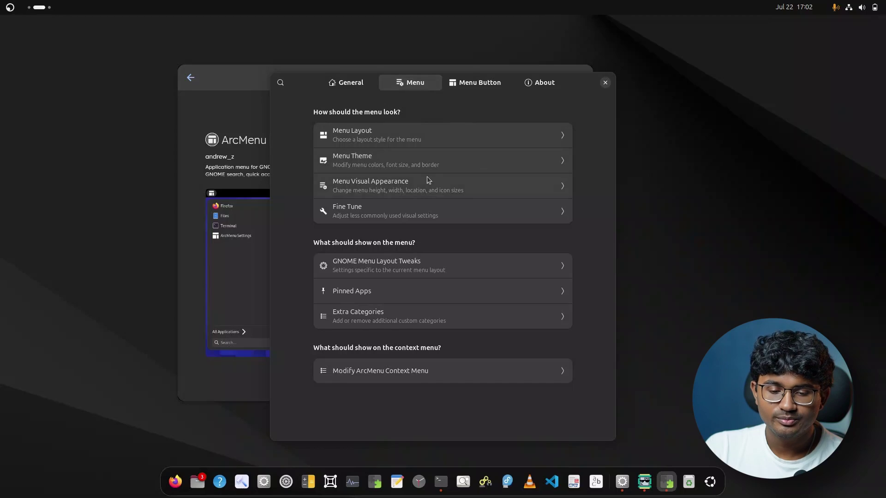
left_click(459, 86)
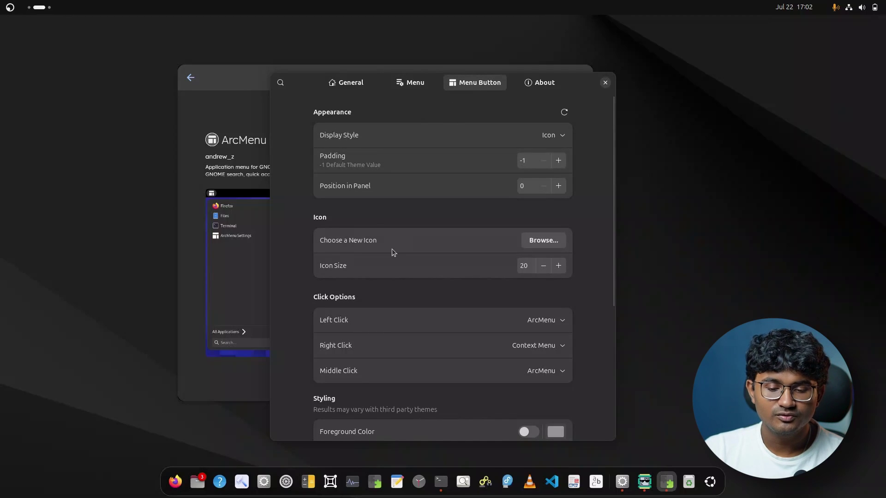
Browse the icons available for the ArcMenu button, close the icon chooser, and go back to the general options
left_click(543, 241)
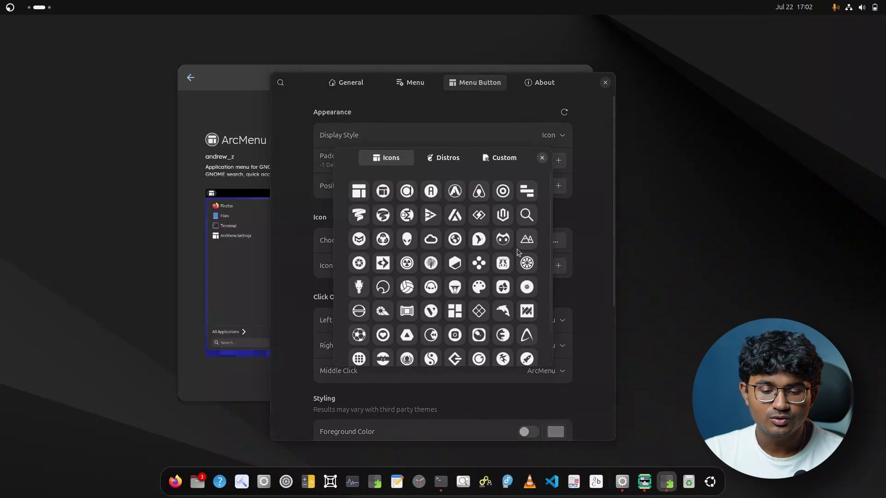
scroll(454, 316, "down", 2)
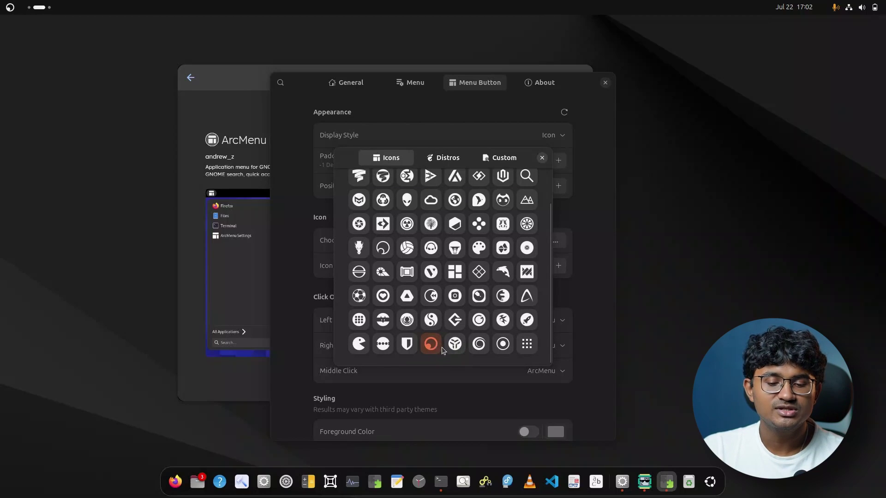
left_click(542, 158)
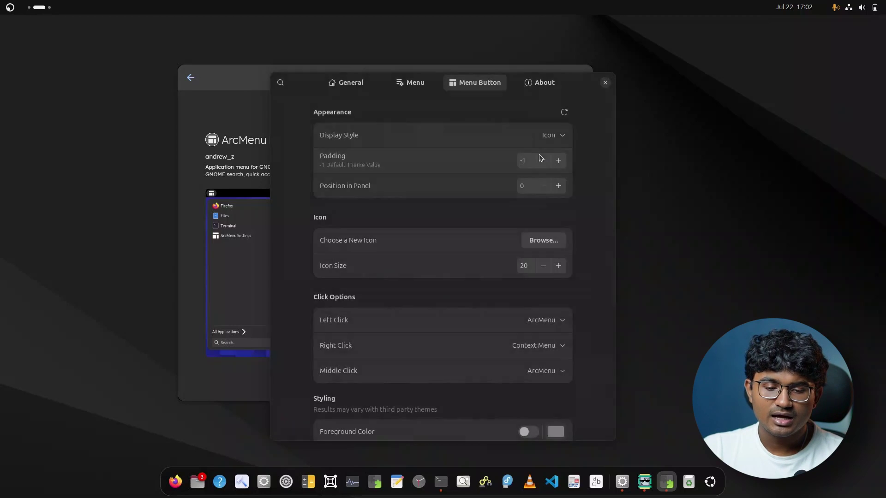
left_click(346, 83)
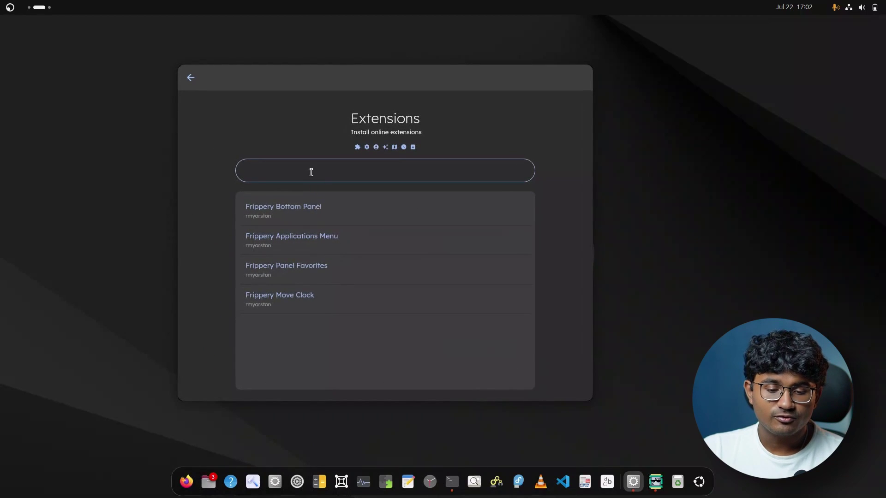
Search the online extensions for "app menu is back", install App menu is back, and leave the extension search
type("app men")
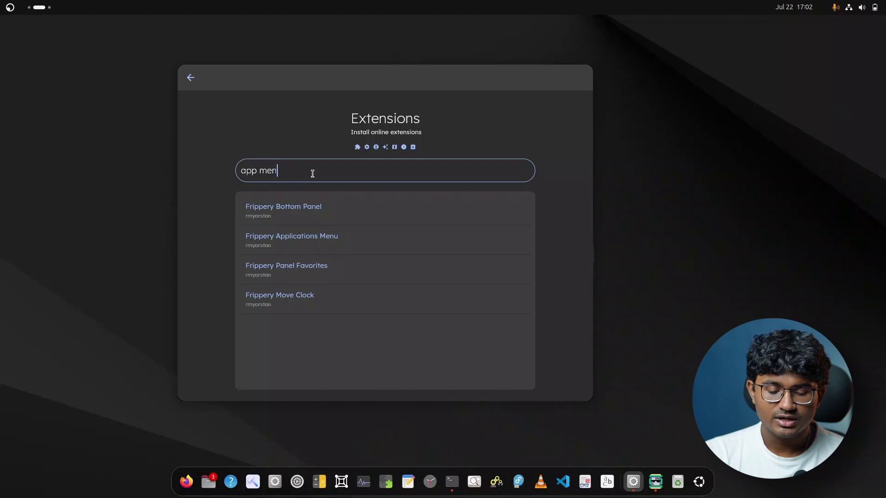
type("u is")
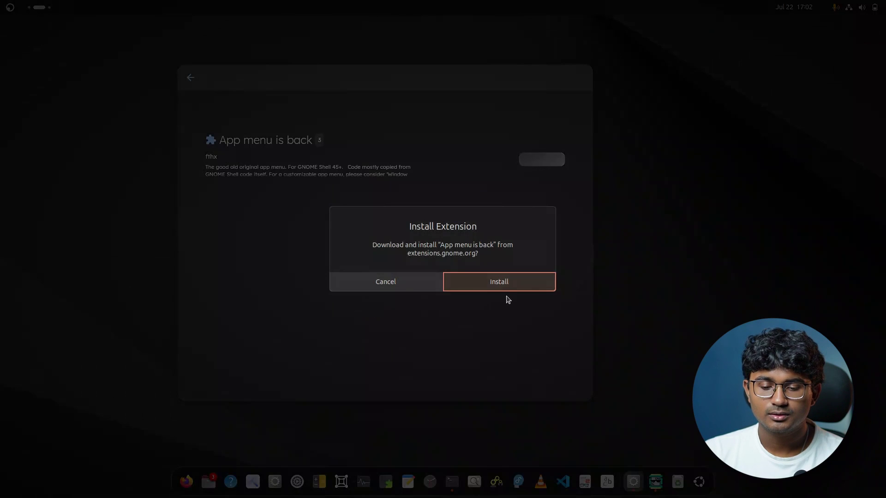
left_click(505, 291)
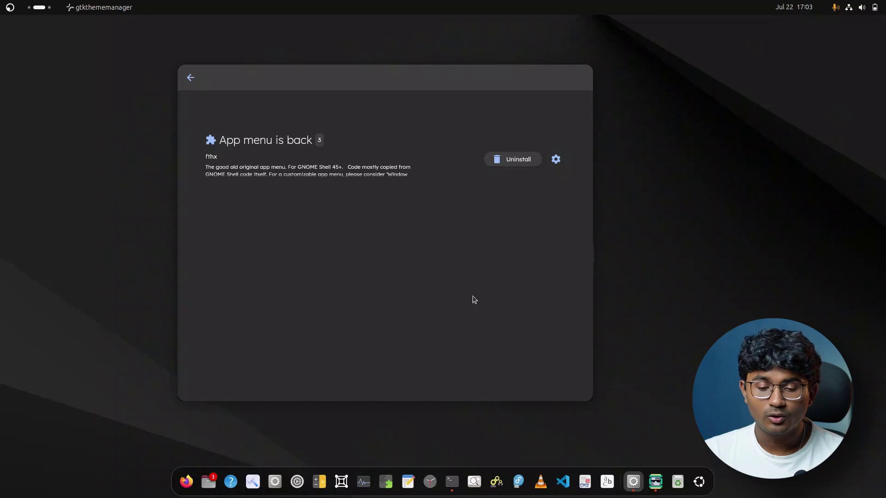
key("Escape")
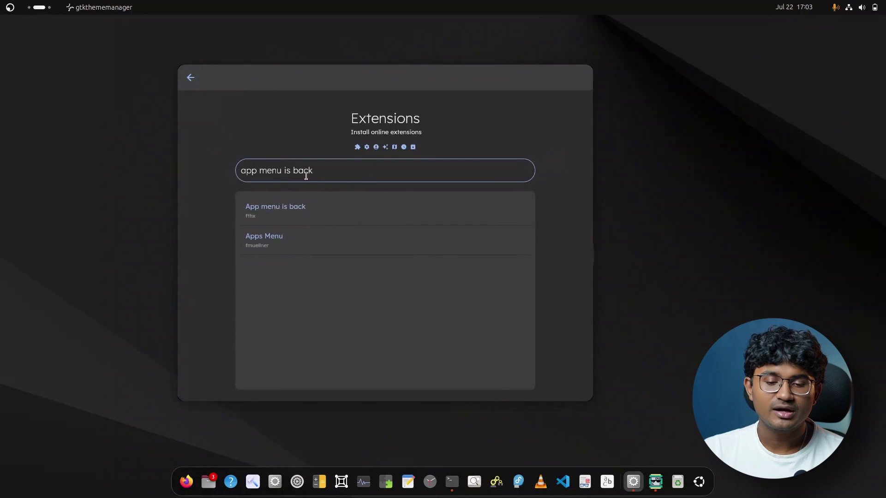
triple_click(334, 171)
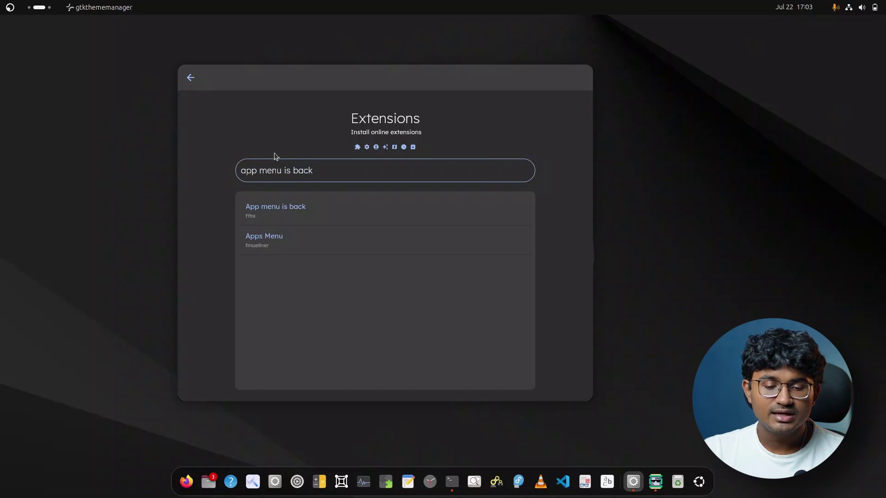
left_click_drag(319, 170, 154, 159)
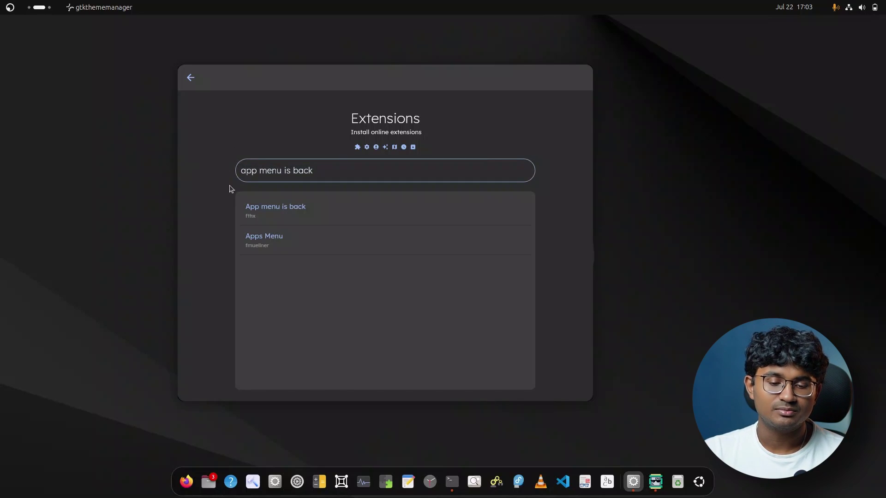
left_click(192, 81)
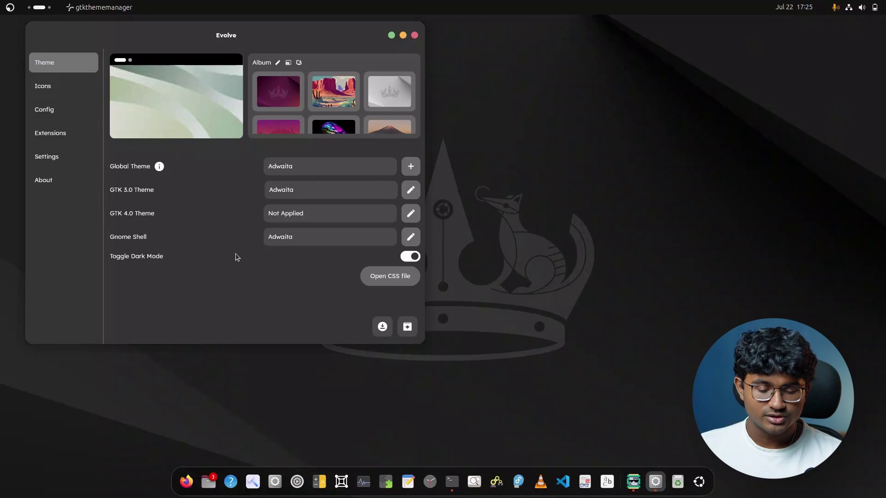
Switch to Firefox, search the web for "everforest gtk", and move the browser window aside to uncover Evolve
left_click(186, 481)
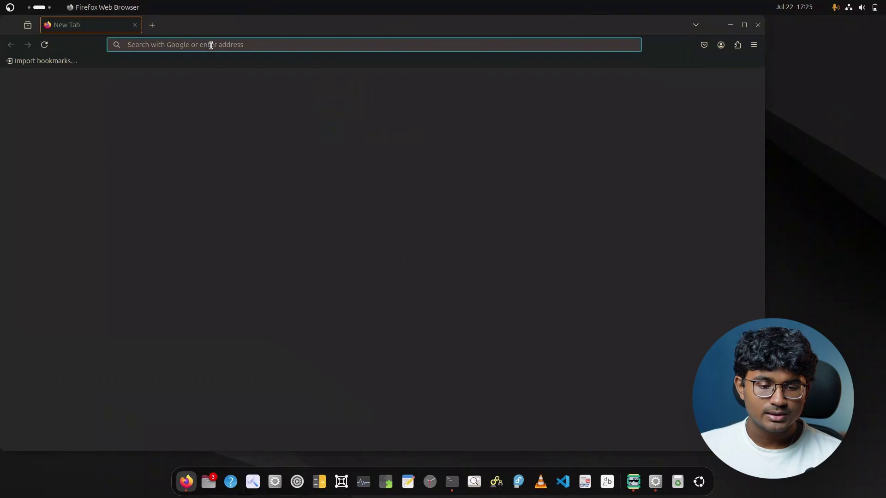
left_click(223, 45)
type("ever")
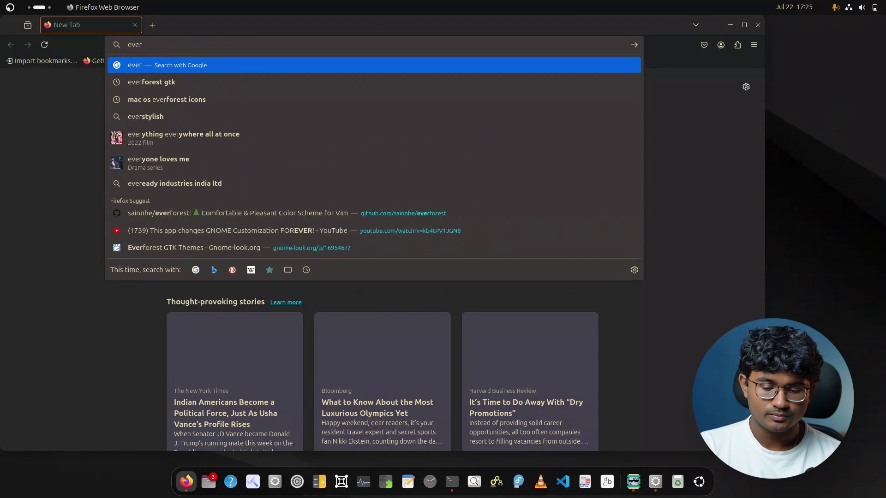
key("Down")
key("Return")
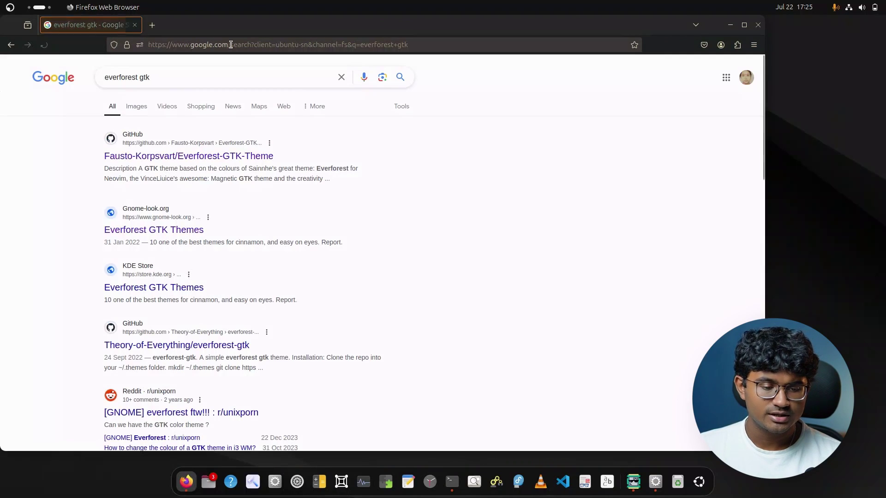
left_click_drag(267, 30, 381, 46)
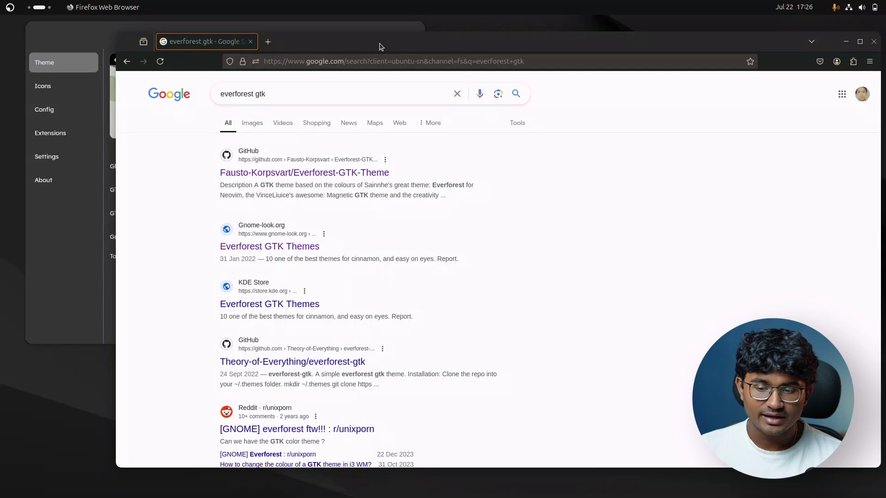
left_click_drag(377, 47, 382, 46)
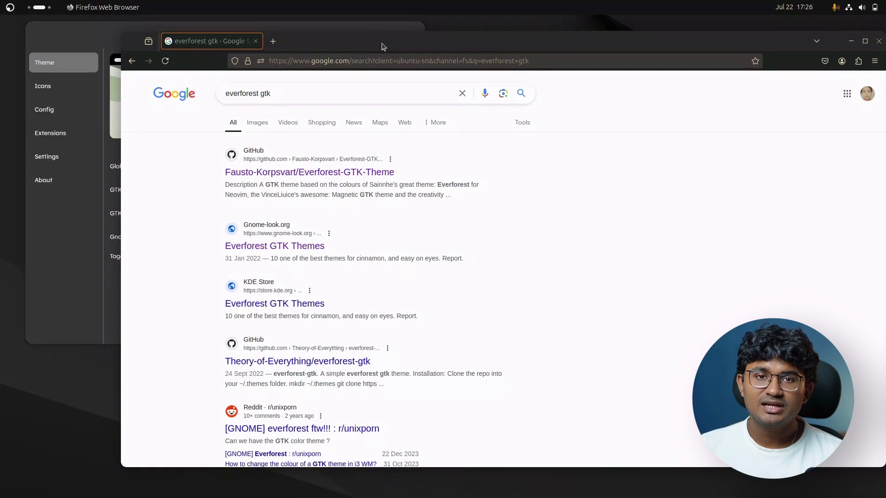
Switch to Evolve, search its online themes for "everforest", and open the Everforest-GTK-Theme page
left_click(98, 29)
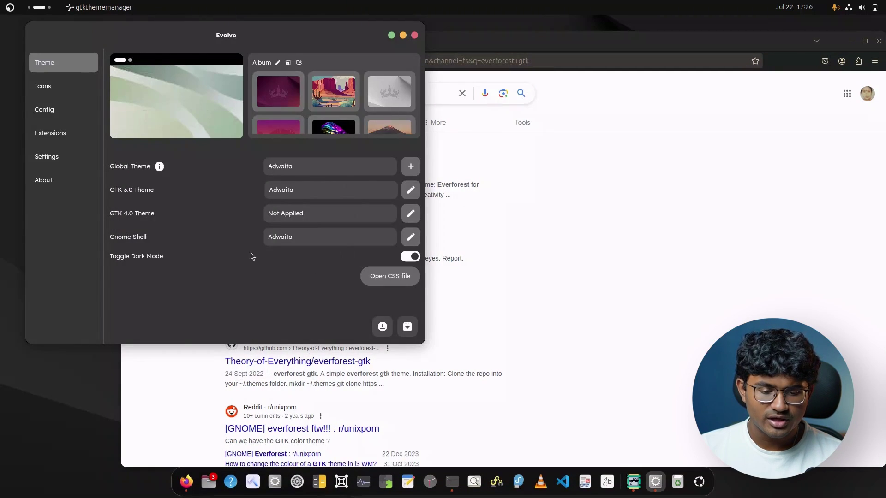
left_click(382, 327)
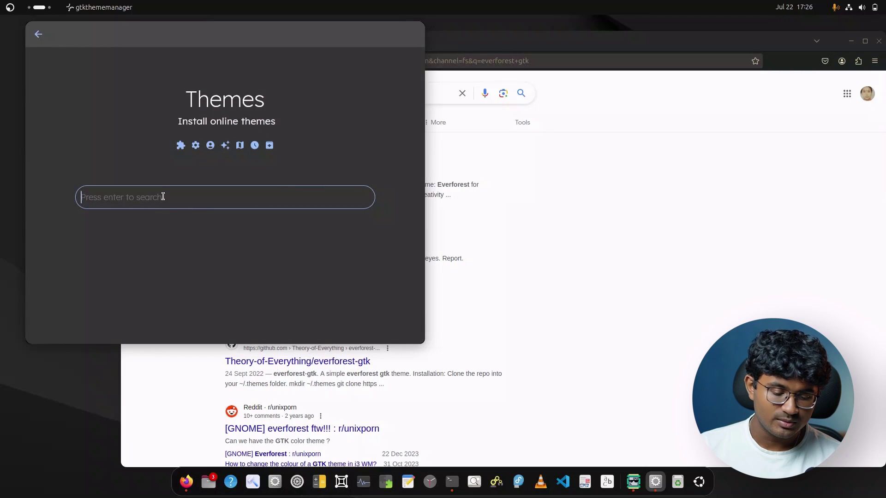
type("everforest")
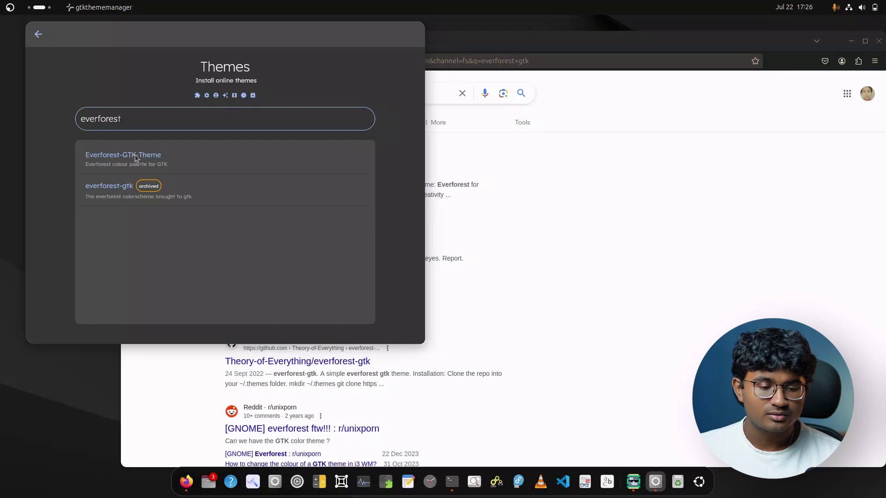
left_click(136, 159)
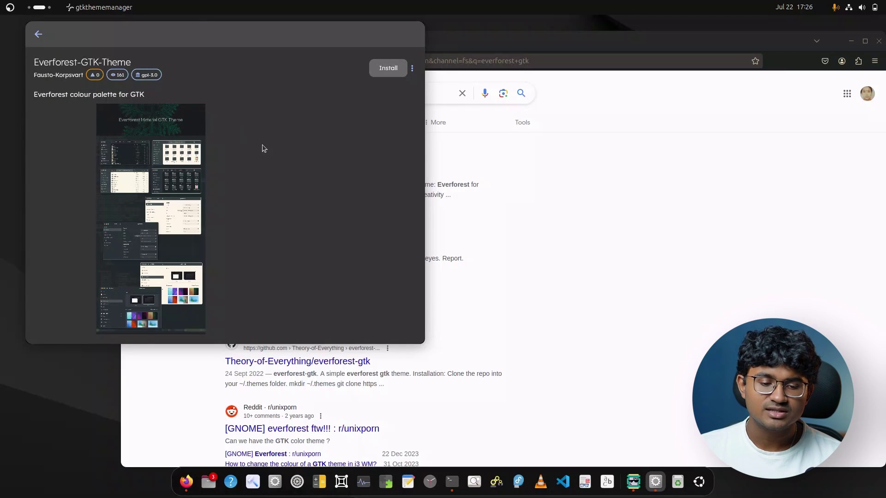
Open the Gnome-look.org result for Everforest GTK Themes in Firefox and compare it with the theme's page in Evolve
left_click(548, 211)
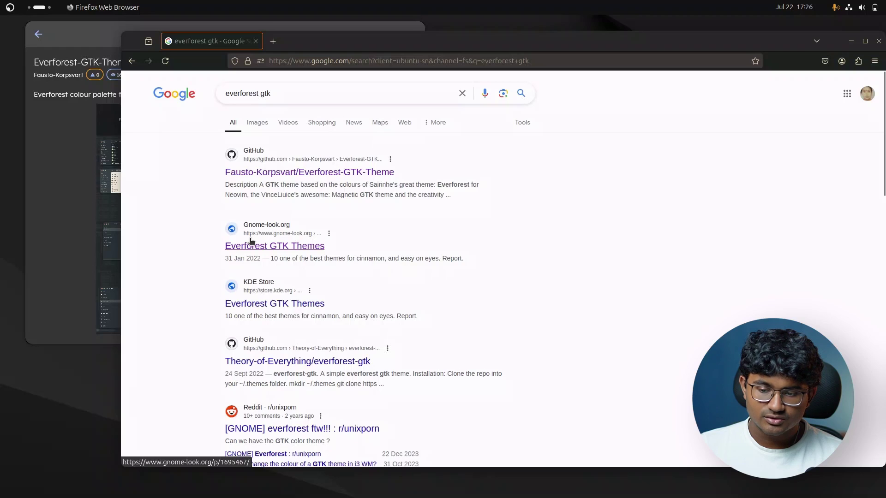
key("alt+Tab")
key("alt+Tab")
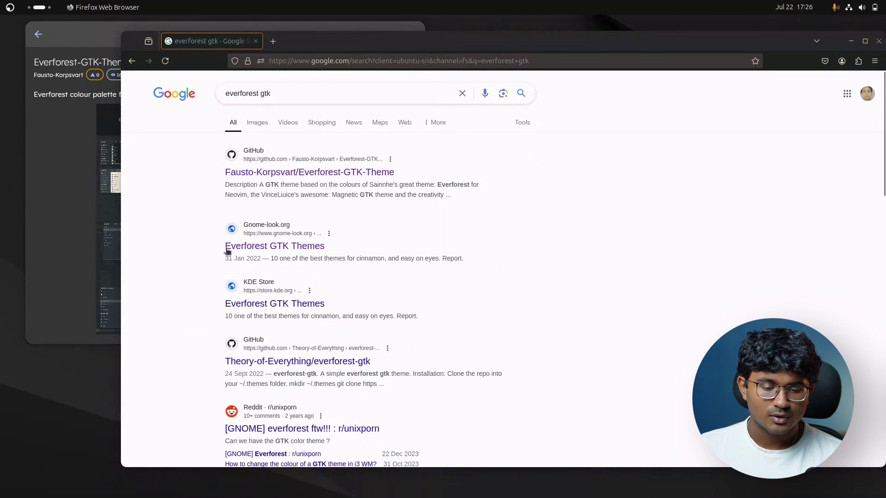
left_click(253, 248)
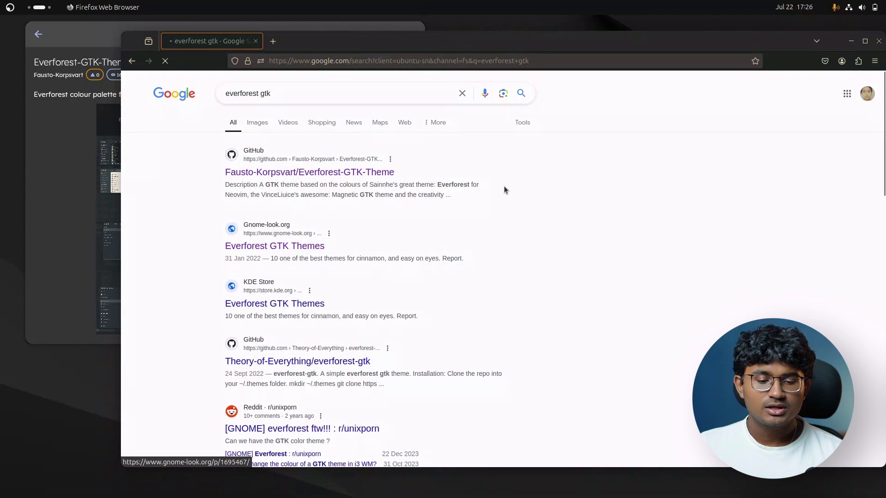
left_click_drag(464, 48, 391, 40)
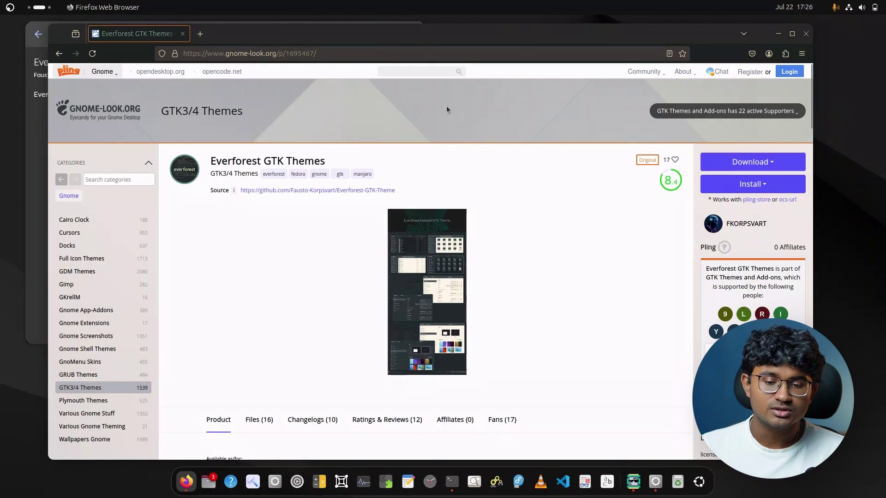
left_click_drag(461, 43, 590, 52)
left_click(234, 59)
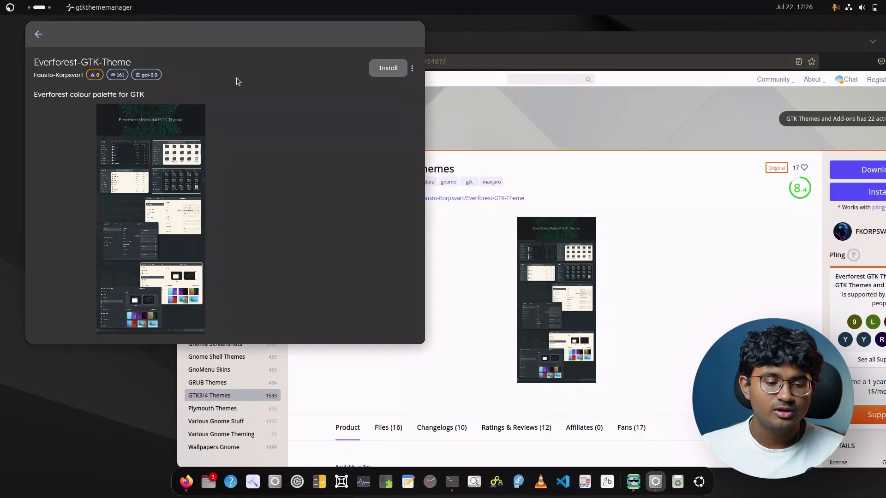
Choose Everforest-Dark-BL-MB.zip from the Gnome-look.org theme downloads, dismiss the download dialog, and move the browser aside
left_click_drag(595, 58, 451, 42)
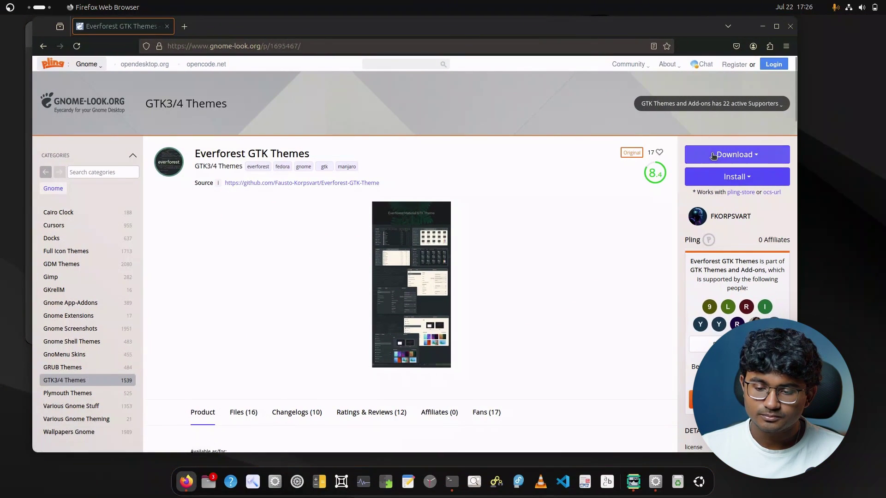
left_click(734, 154)
scroll(742, 264, "down", 1)
scroll(742, 264, "down", 5)
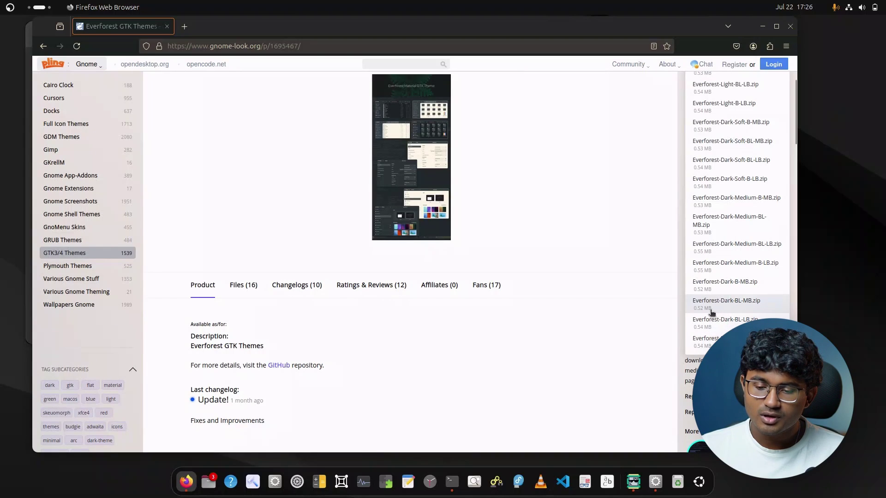
left_click(748, 307)
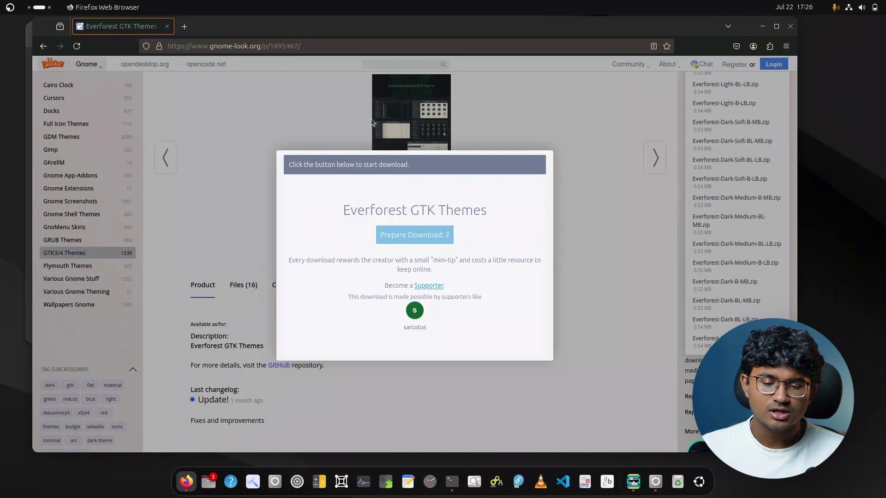
left_click(289, 82)
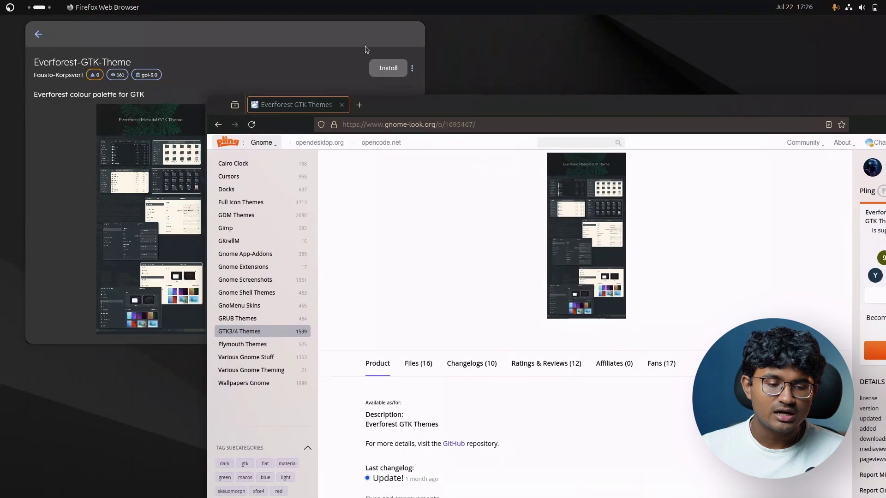
Install the Everforest-Dark-BL-MB theme in Evolve from the Everforest-Dark-BL-MB folder in Downloads and return to the theme settings
left_click(37, 35)
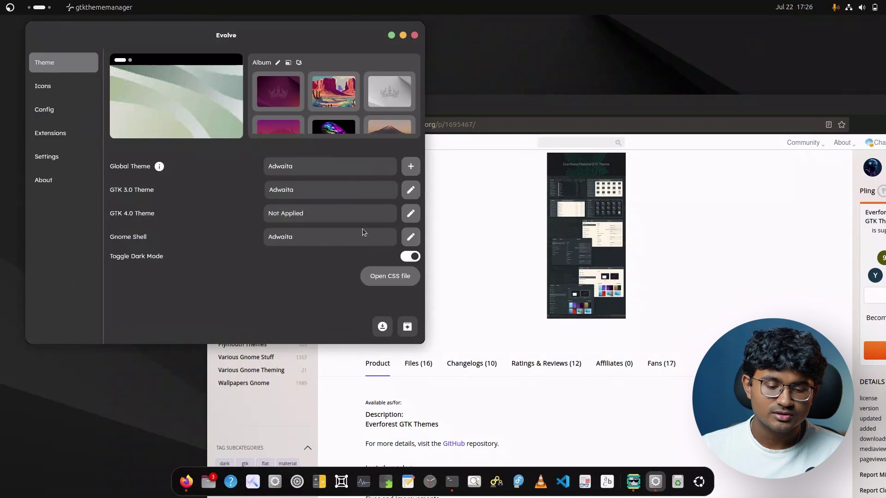
left_click(405, 327)
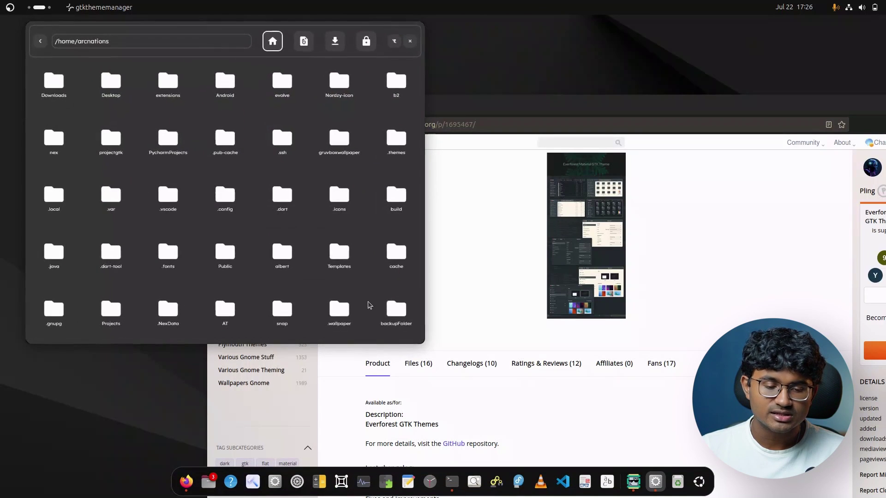
left_click(335, 41)
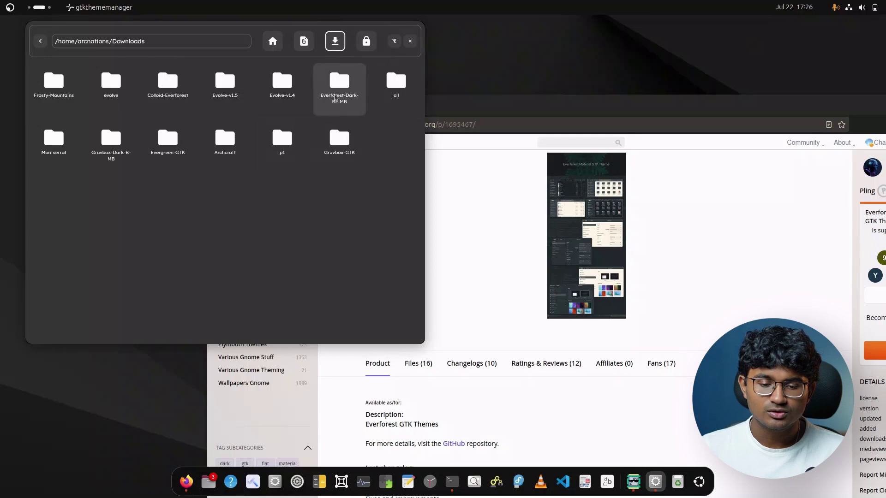
double_click(341, 84)
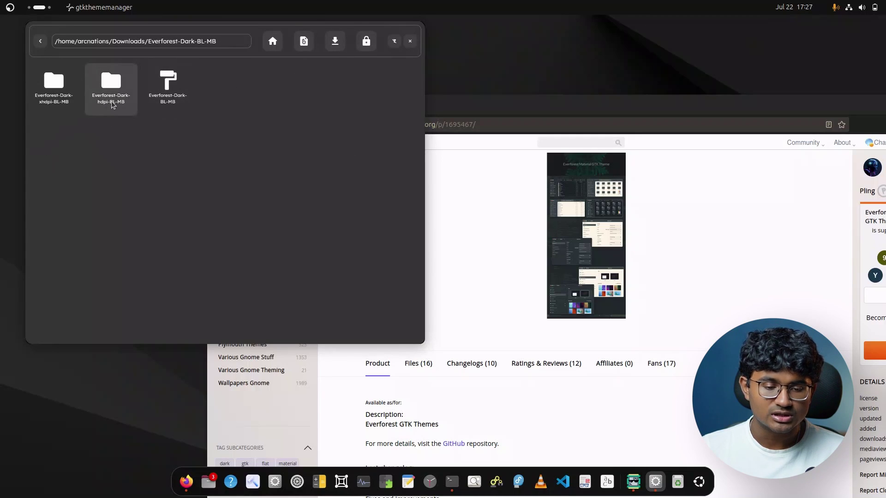
double_click(112, 119)
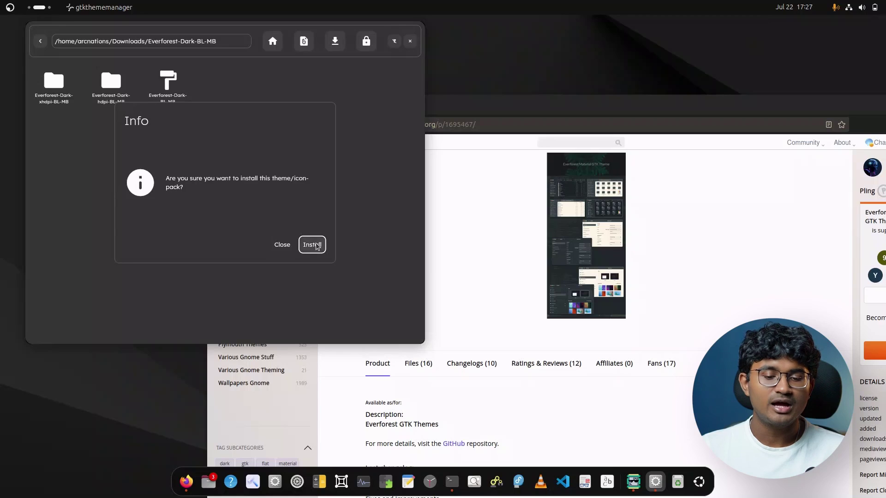
left_click(306, 243)
left_click(304, 241)
left_click(410, 41)
left_click(50, 70)
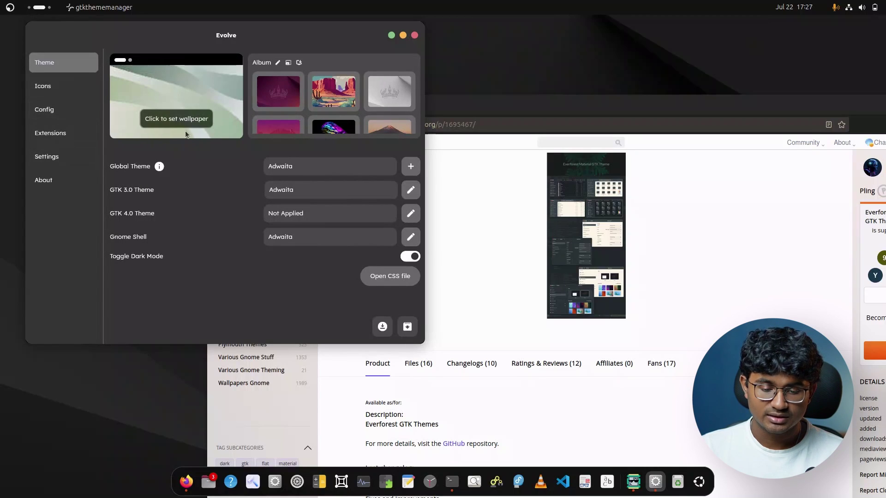
Set the global theme to Everforest-Dark-BL-MB, apply it, and close the browser window
left_click(324, 168)
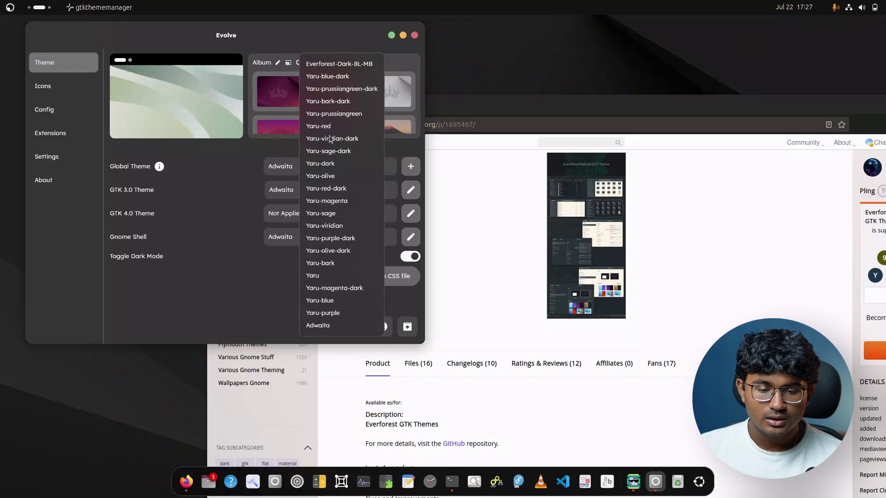
left_click(319, 69)
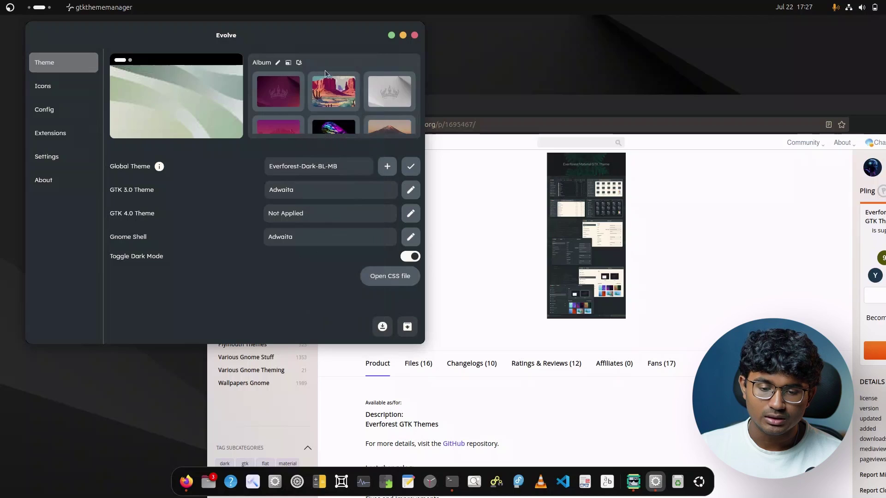
left_click(409, 168)
left_click_drag(679, 119, 511, 41)
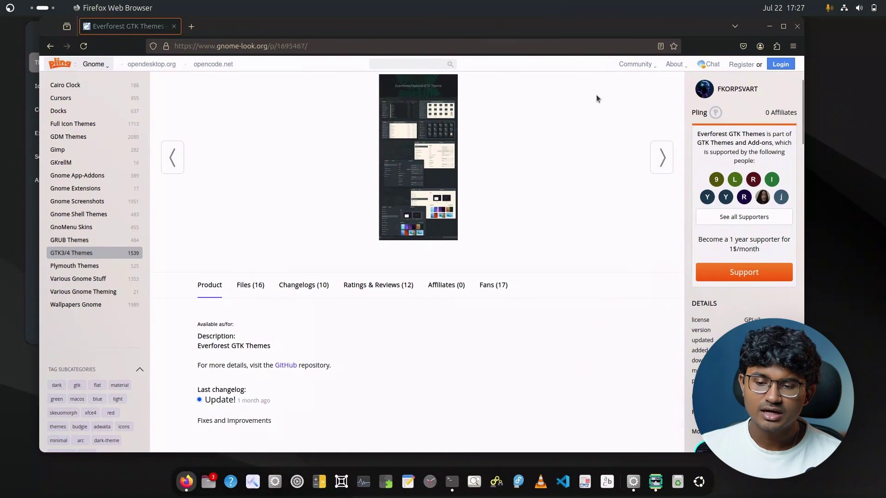
left_click(769, 26)
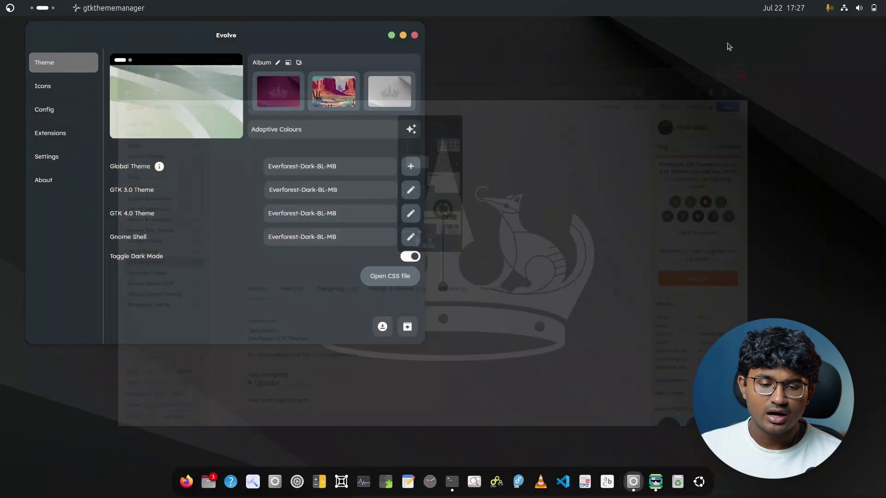
Reposition the Evolve window and inspect the calendar, notifications and quick settings under the applied theme
left_click_drag(322, 34, 572, 106)
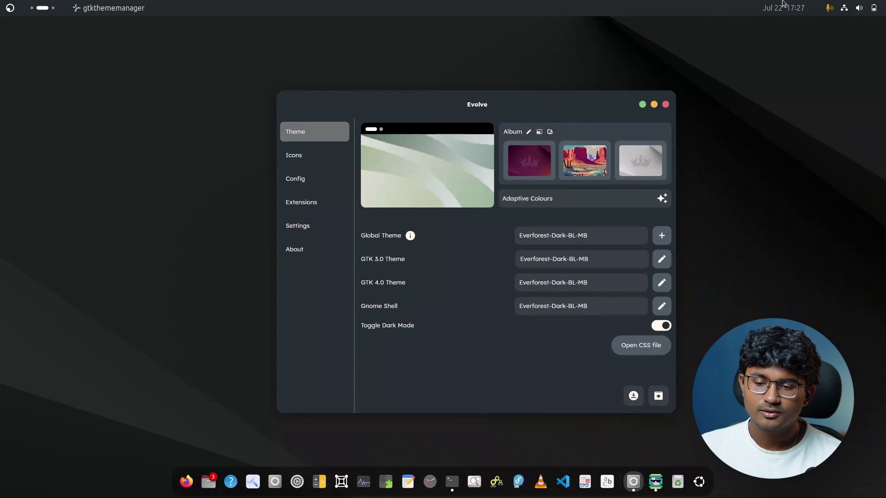
left_click(858, 8)
left_click(783, 8)
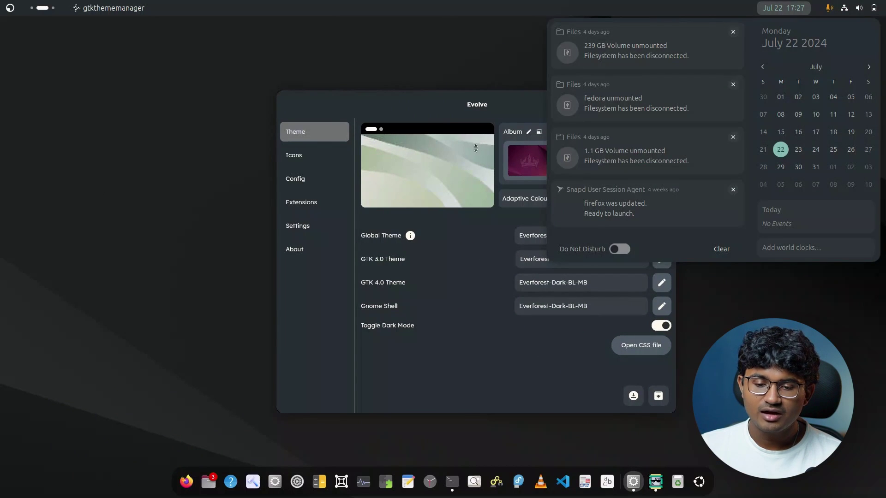
left_click(44, 47)
left_click(108, 8)
left_click(844, 8)
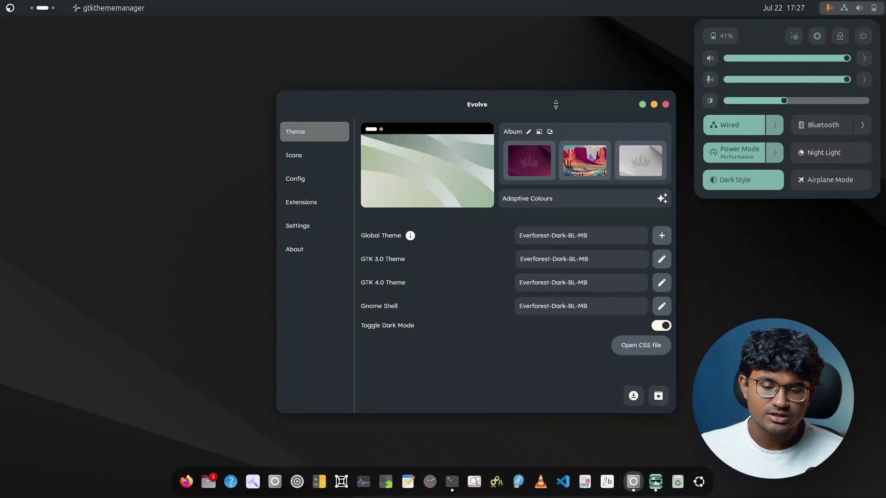
left_click(497, 103)
left_click_drag(497, 102, 409, 96)
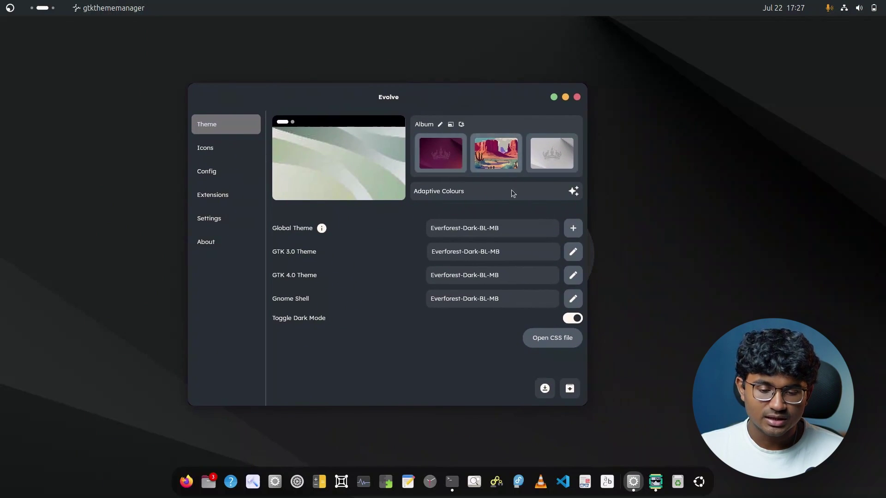
Open the colour editor for the GTK 3.0 theme and enable the colour filter
left_click(572, 251)
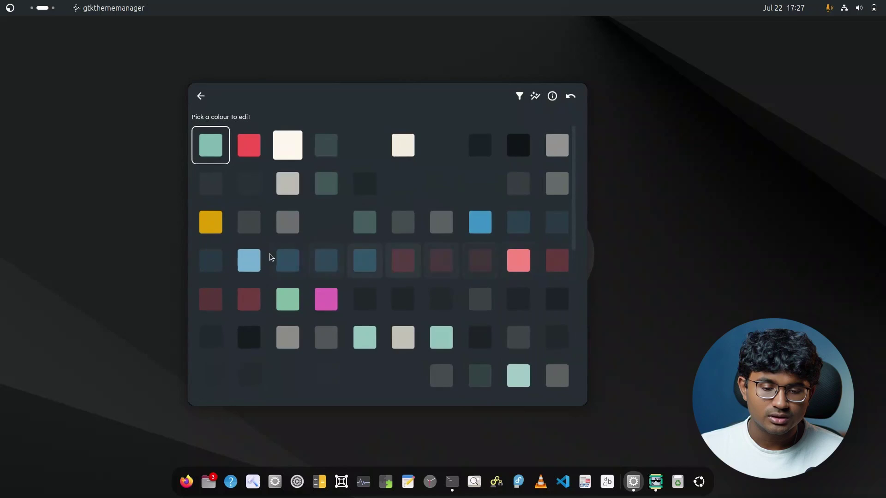
left_click(519, 96)
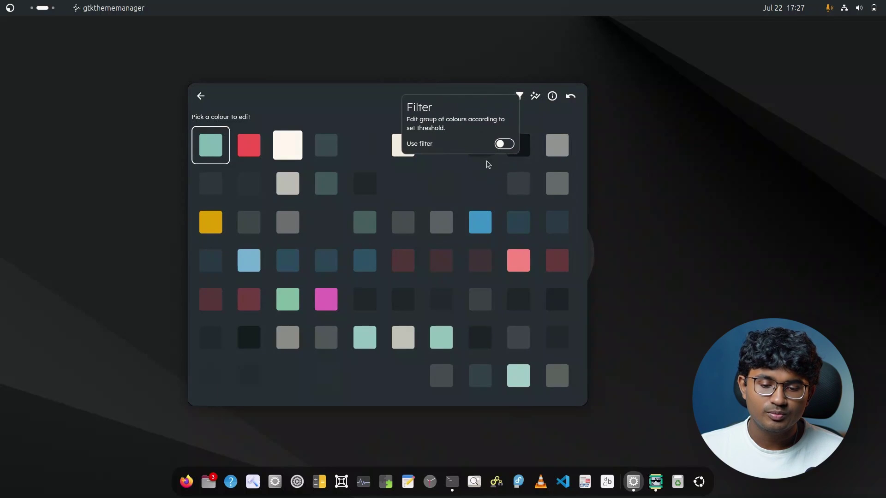
left_click(503, 144)
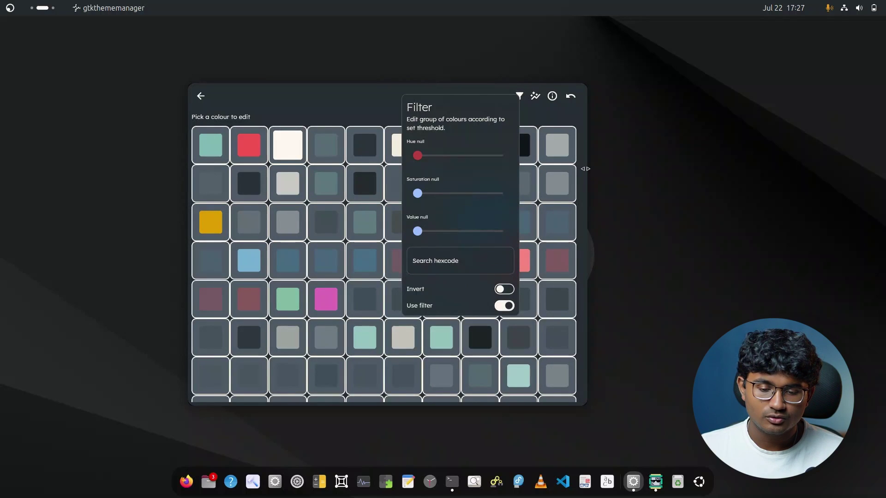
left_click(526, 164)
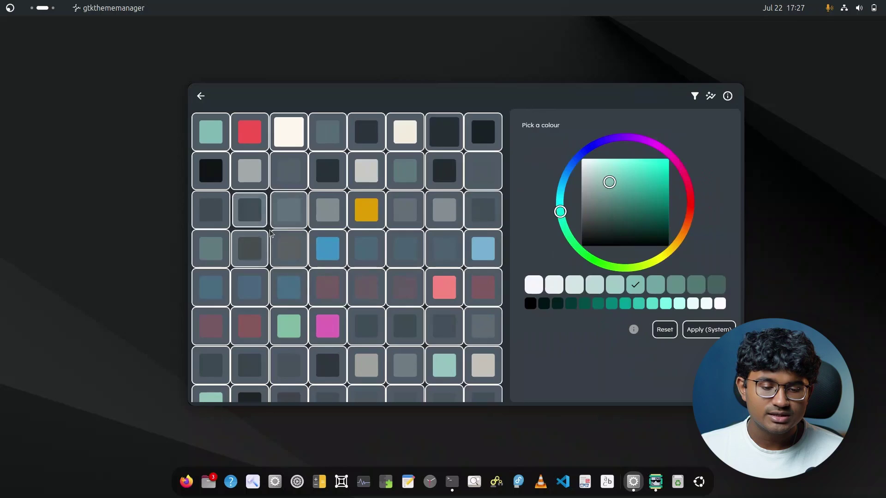
Filter the theme colours with hue at about 202 and saturation at about 0.42, and review the selected swatches
scroll(270, 234, "down", 6)
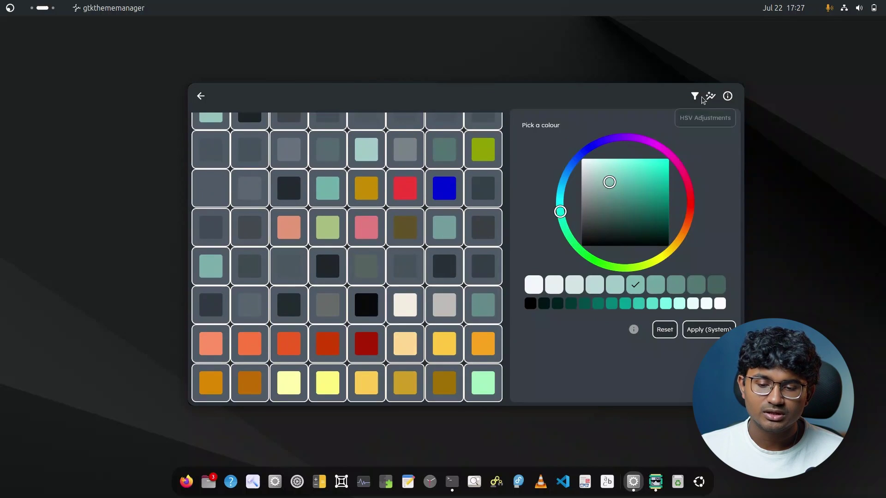
left_click(694, 96)
left_click_drag(596, 197, 603, 194)
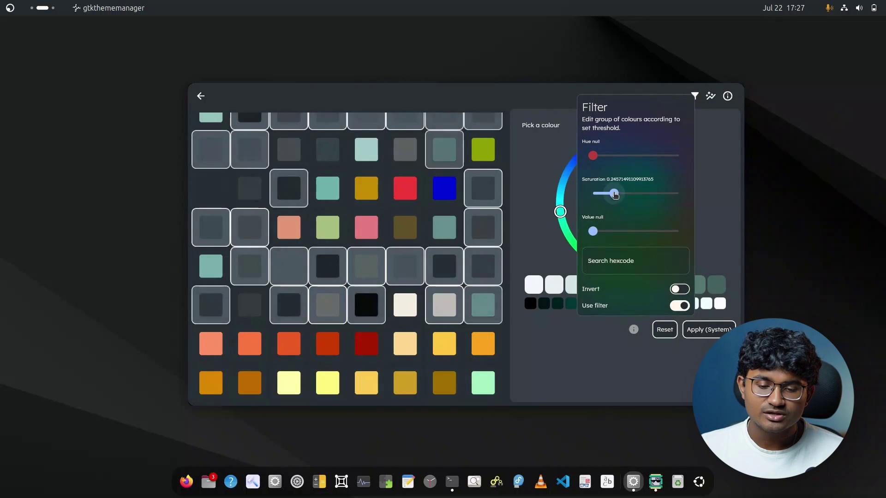
left_click_drag(593, 155, 620, 156)
left_click_drag(600, 196, 629, 194)
left_click_drag(621, 156, 642, 157)
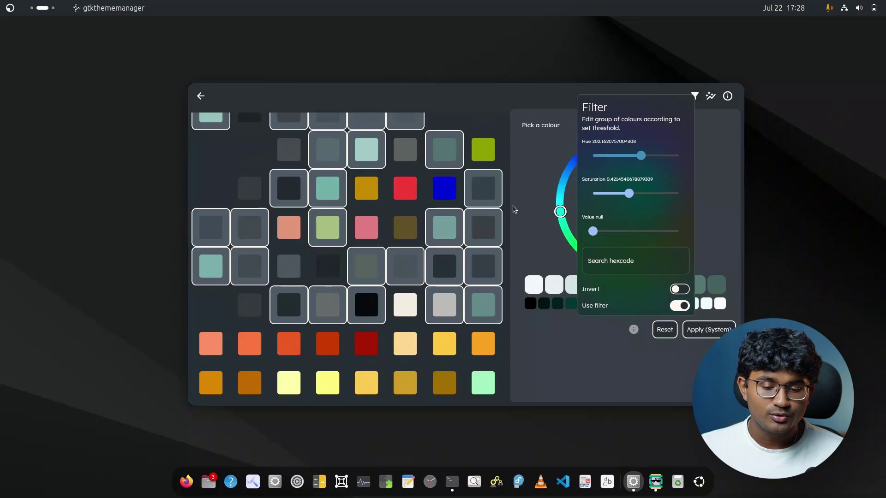
left_click(523, 238)
scroll(464, 253, "down", 5)
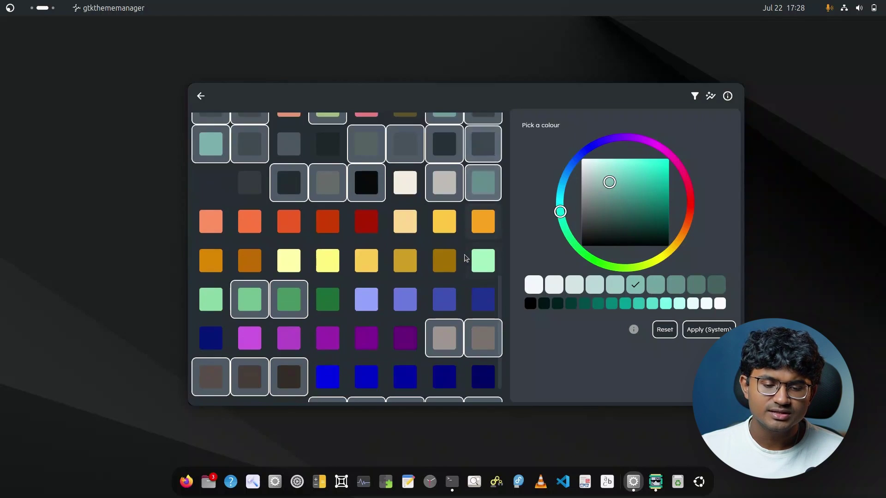
scroll(441, 304, "up", 8)
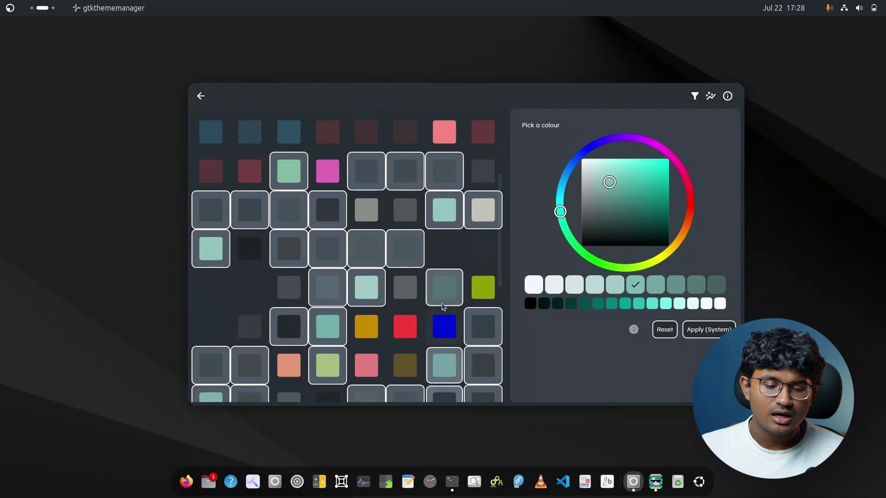
Shift the filtered colours to a yellow-green hue, disable the filter, review the palette, and return to the theme settings
left_click(638, 267)
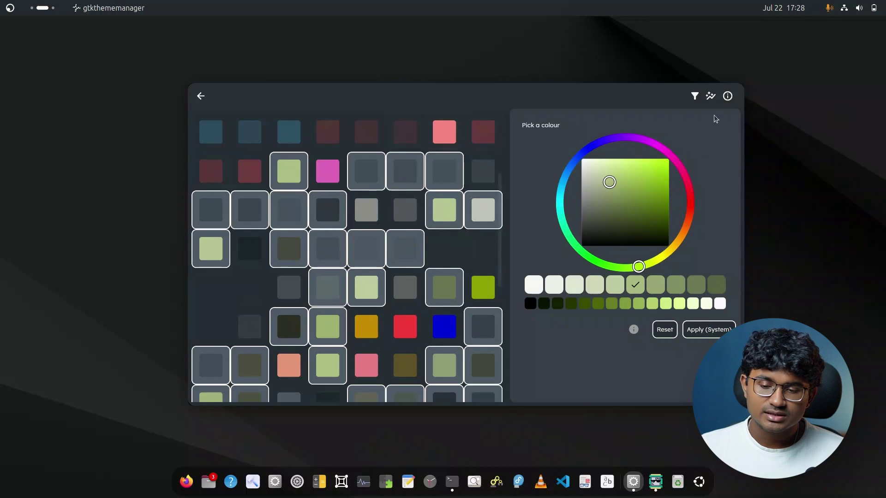
left_click(695, 96)
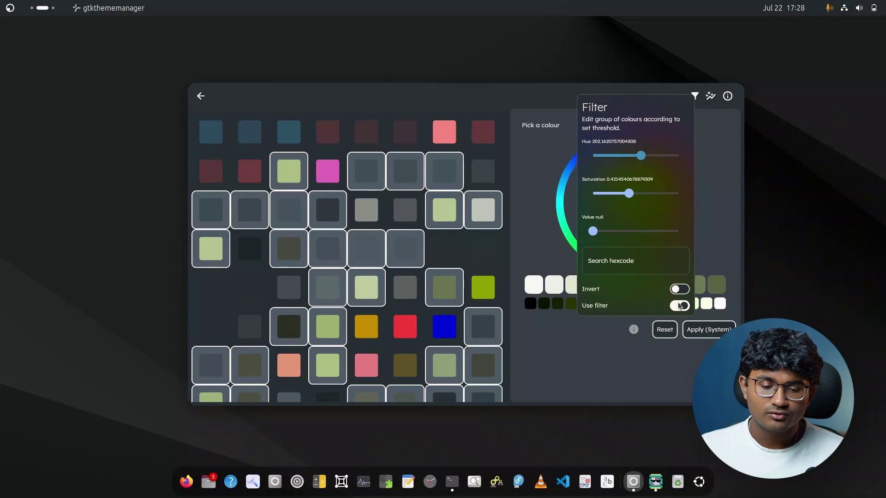
left_click(680, 306)
left_click(525, 316)
scroll(367, 287, "down", 3)
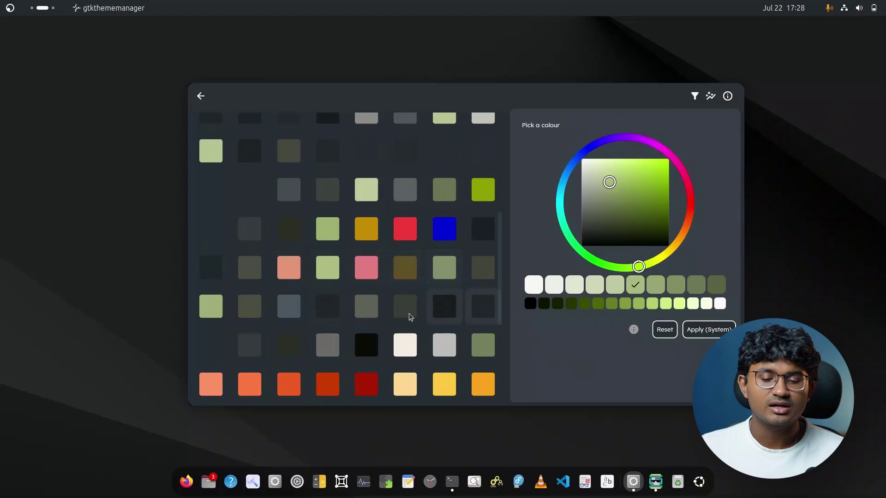
scroll(409, 305, "down", 4)
scroll(414, 295, "down", 4)
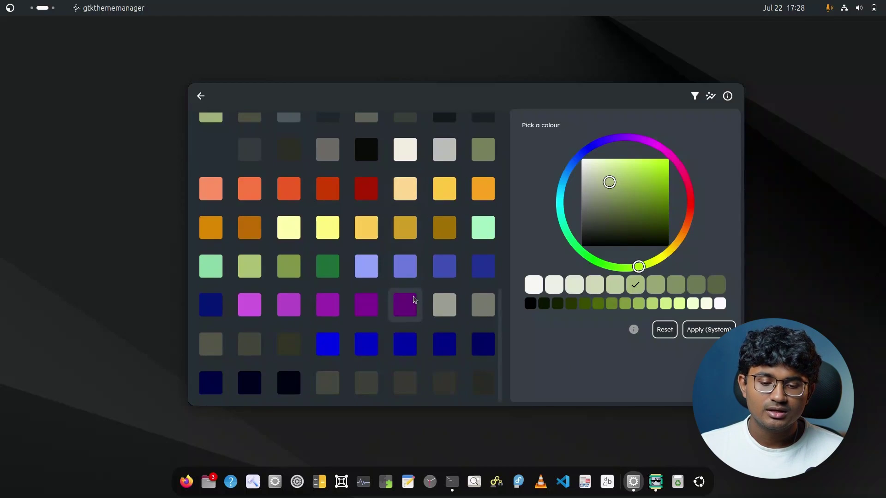
left_click(201, 96)
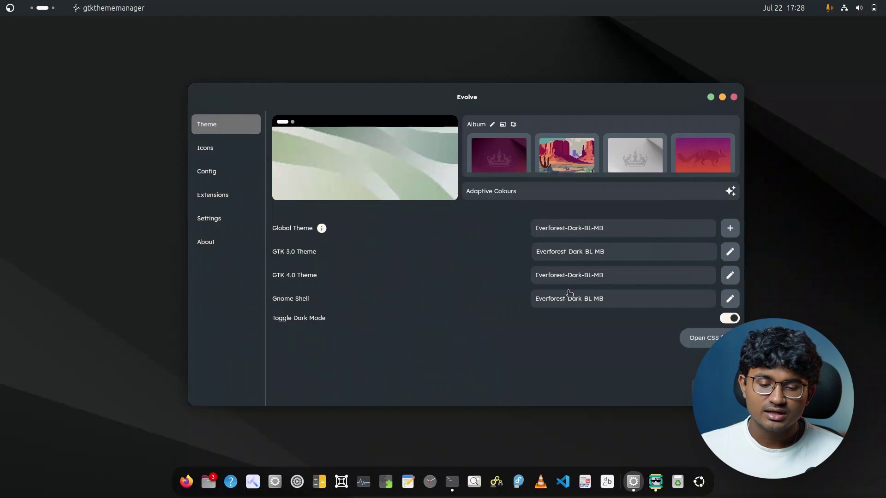
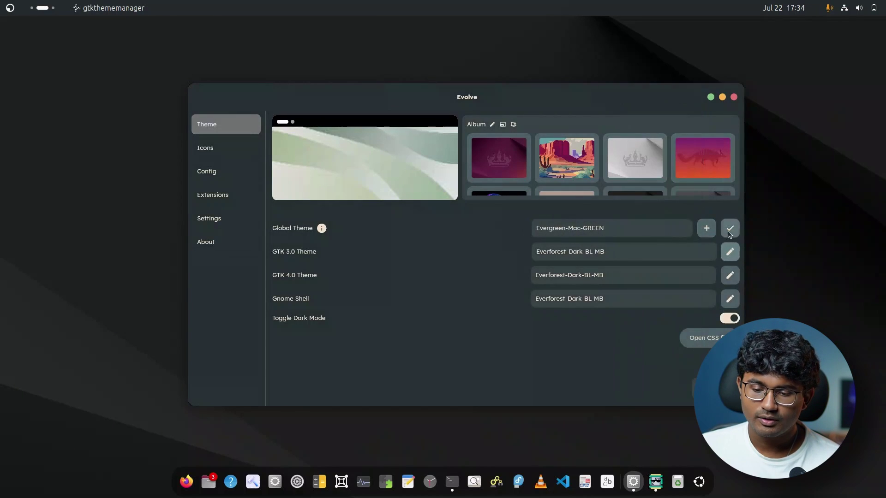
Switch the global theme to Evergreen-Mac and apply it, checking the quick settings colours before and after
left_click(573, 236)
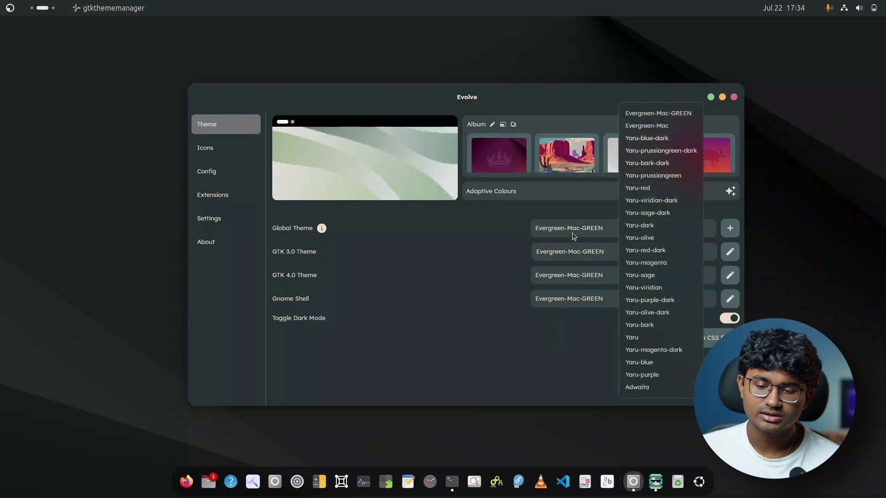
left_click(646, 126)
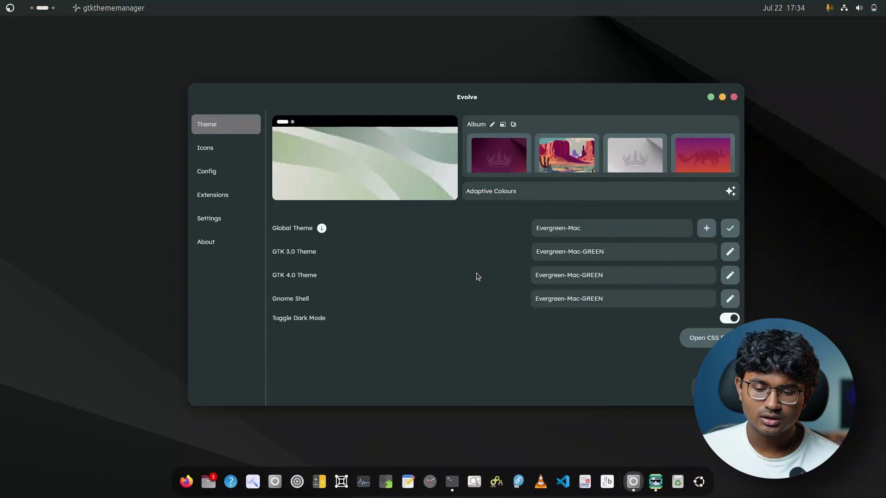
left_click(843, 8)
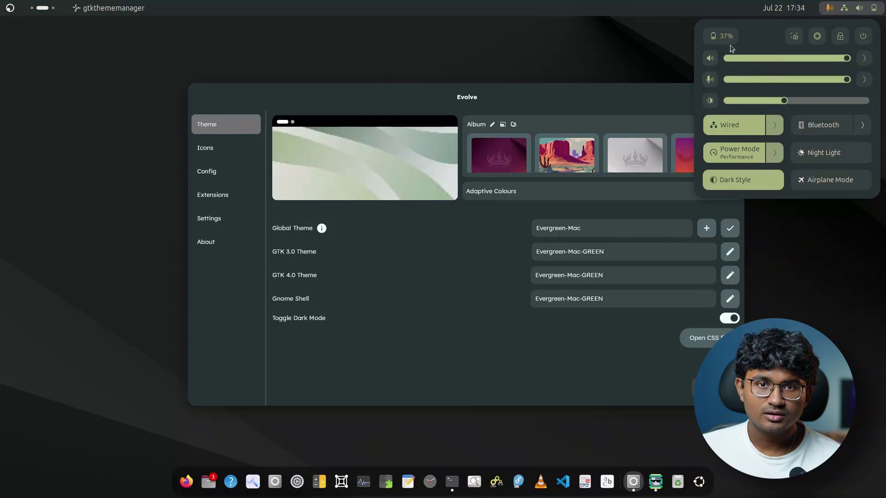
left_click(550, 284)
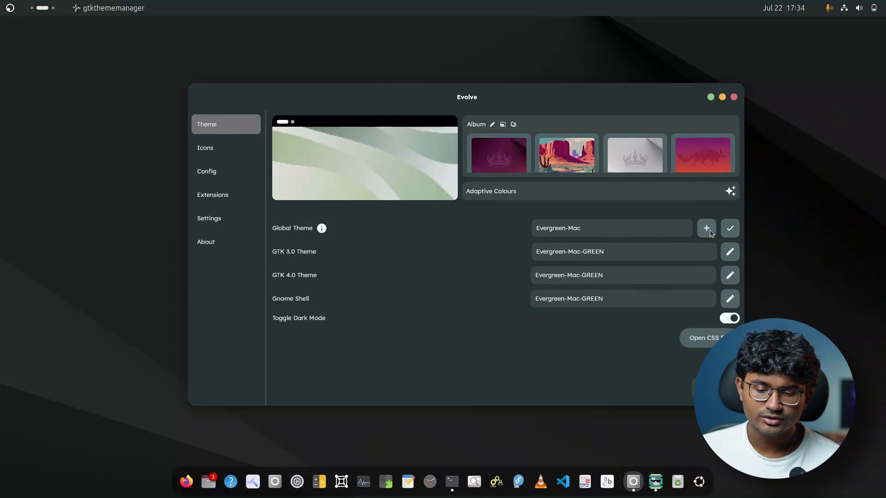
left_click(728, 233)
left_click(843, 8)
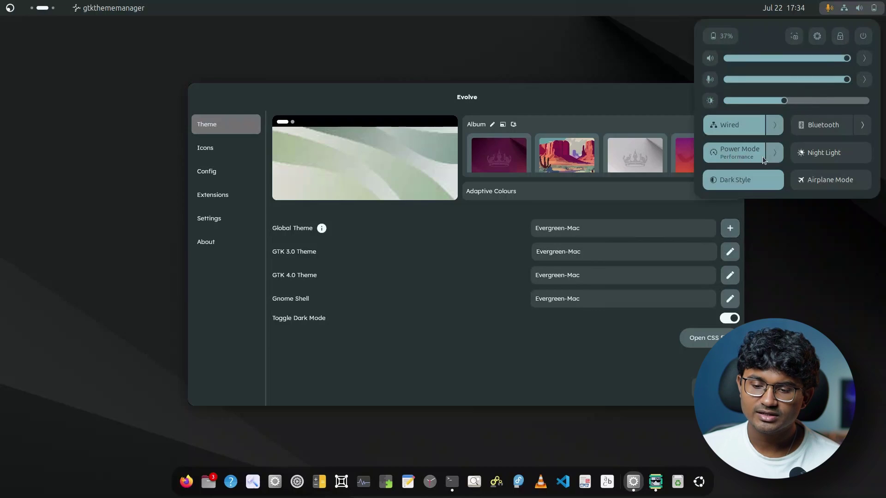
left_click(427, 366)
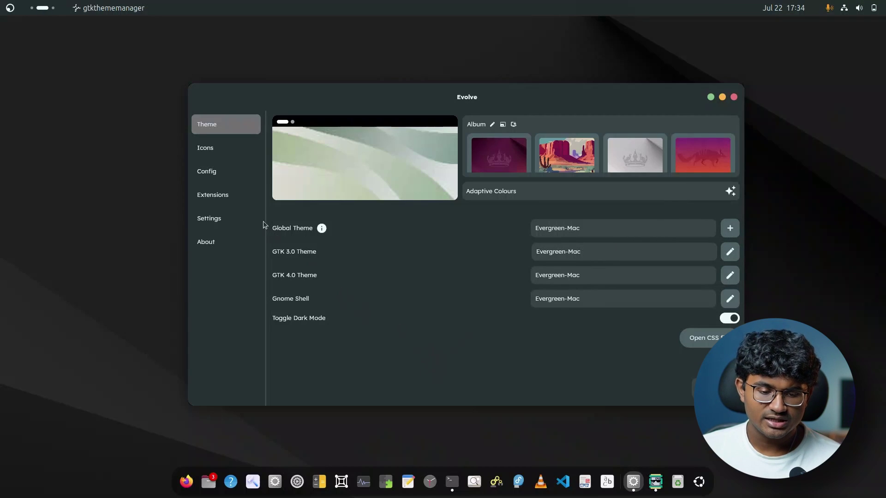
Search the online icon themes for nordzy and open the Nordzy-icon result
left_click(226, 152)
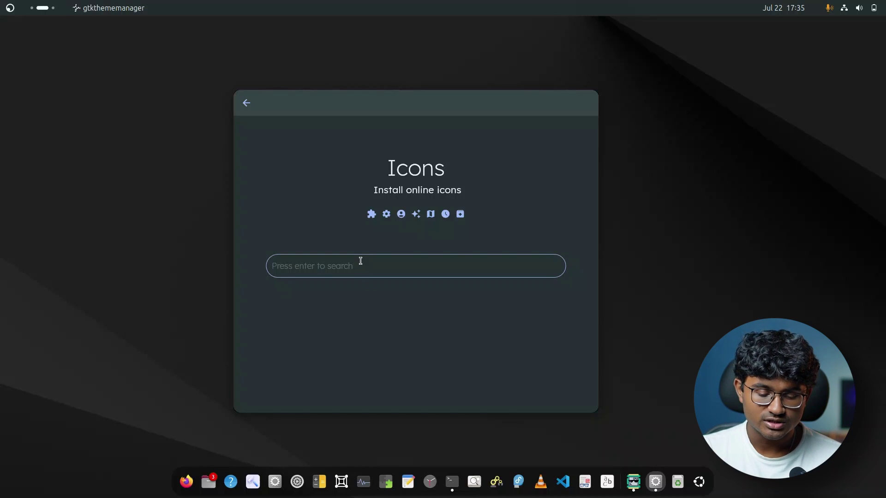
type("nordzy")
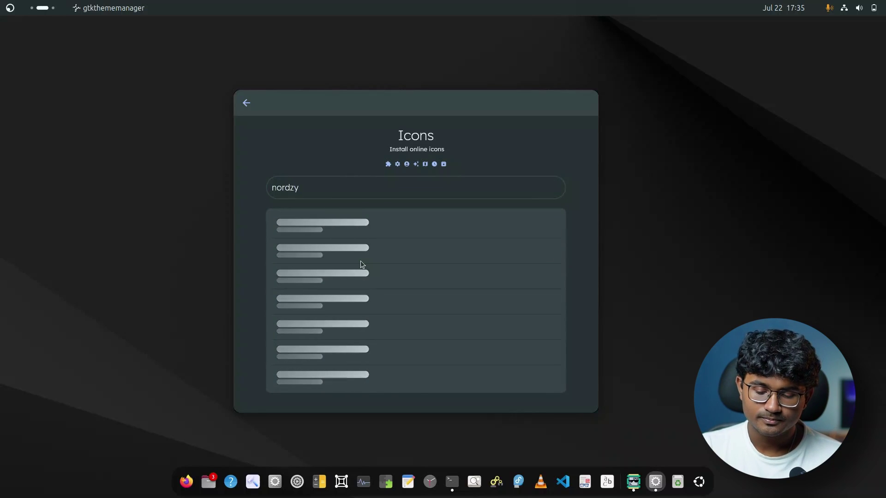
left_click(381, 244)
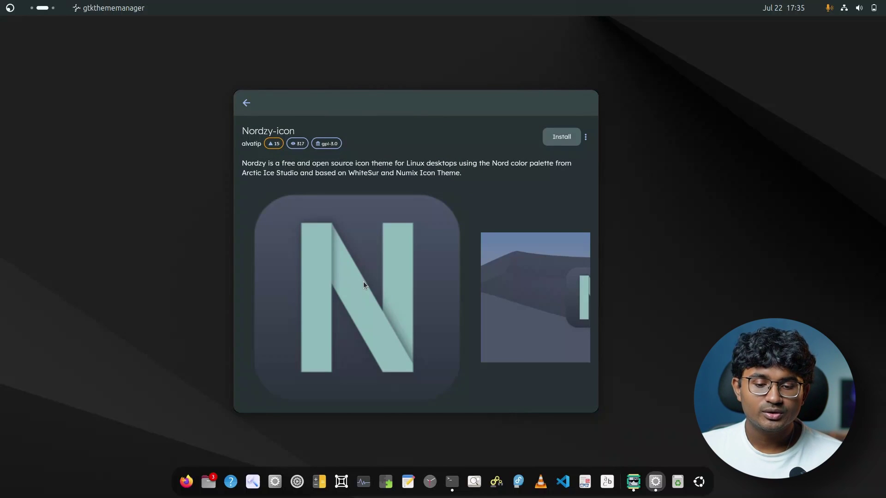
Open the Nordzy-icon GitHub repository in Firefox and examine the README's icon and folder colour previews
left_click(585, 137)
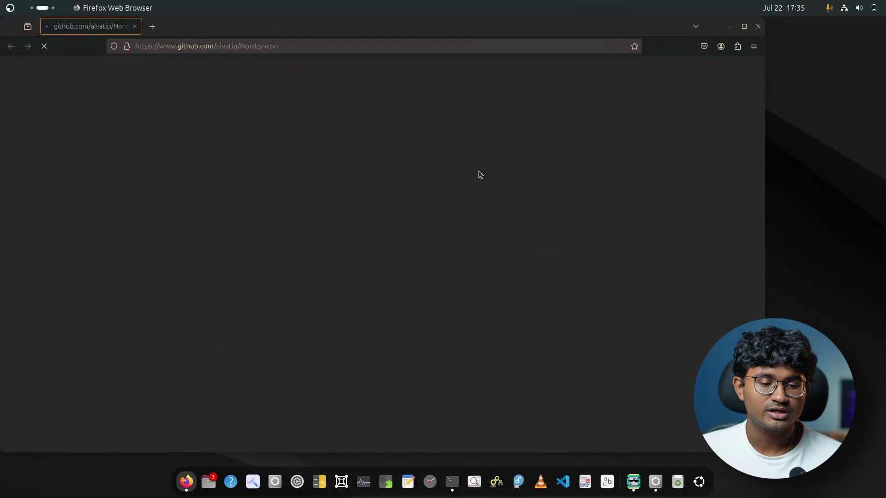
left_click_drag(365, 32, 577, 174)
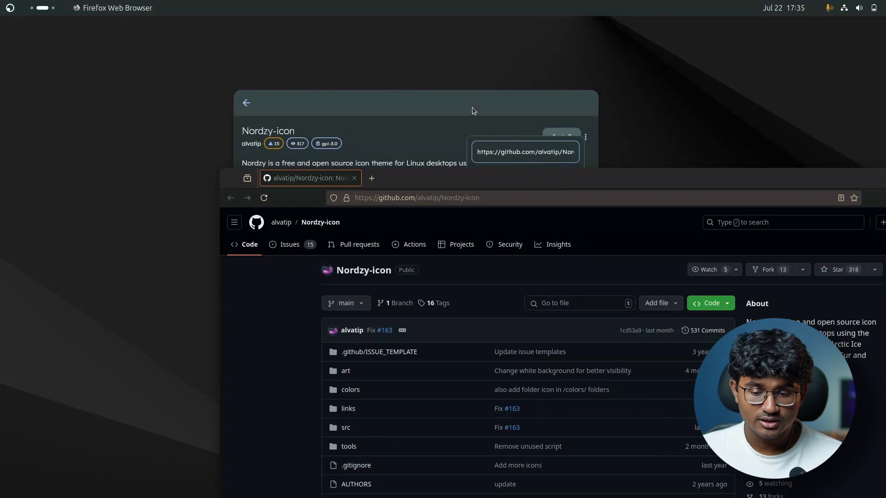
left_click_drag(471, 110, 484, 59)
scroll(470, 300, "down", 10)
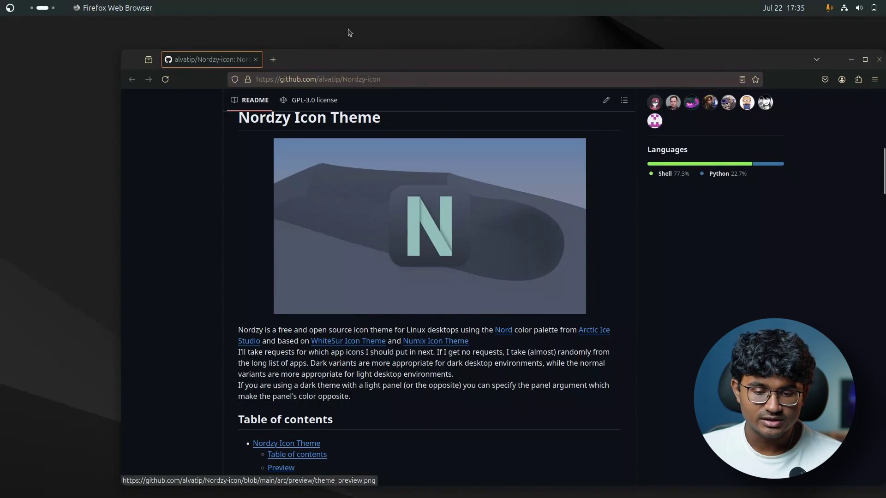
scroll(367, 238, "down", 15)
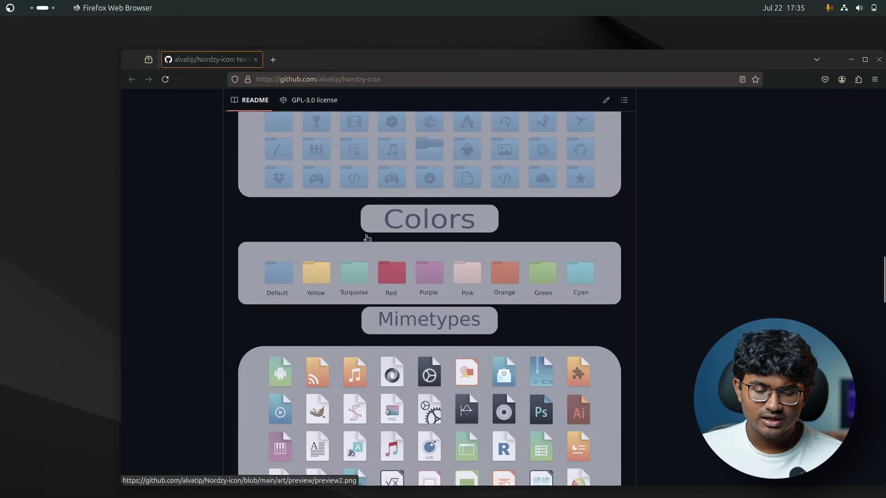
scroll(367, 238, "up", 15)
mouse_move(389, 61)
left_mouse_down()
mouse_move(677, 180)
mouse_move(712, 217)
left_mouse_up()
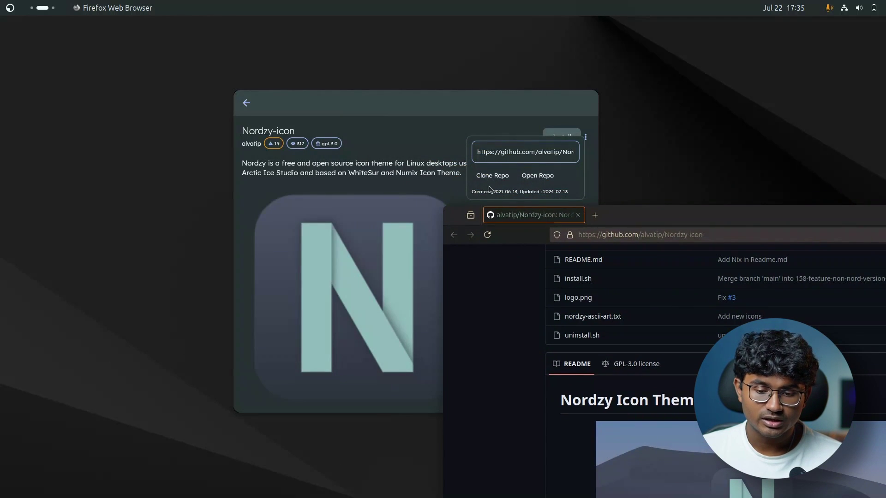
Copy the Nordzy-icon repository's GitHub address from Firefox and try to git clone it in a new terminal
left_click_drag(646, 215, 407, 39)
key("ctrl+c")
left_click(445, 60)
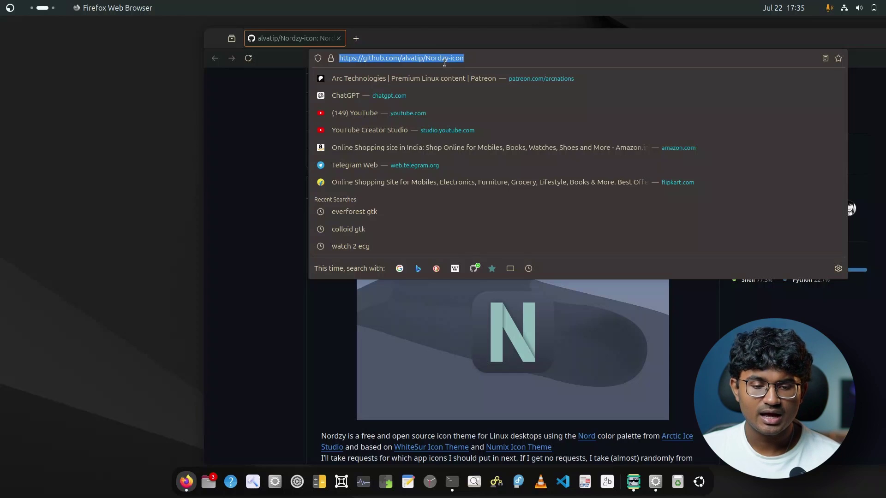
key("ctrl+alt+t")
left_click_drag(219, 35, 414, 155)
type("git clone")
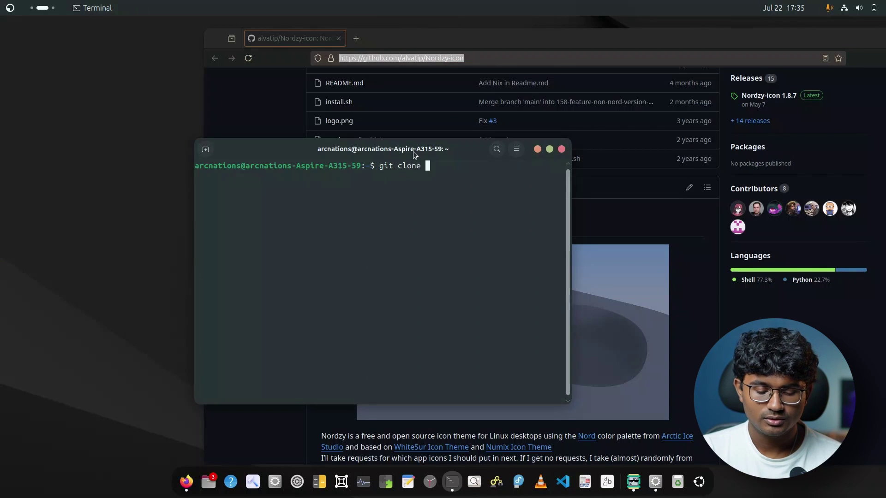
key("ctrl+shift+v")
key("Return")
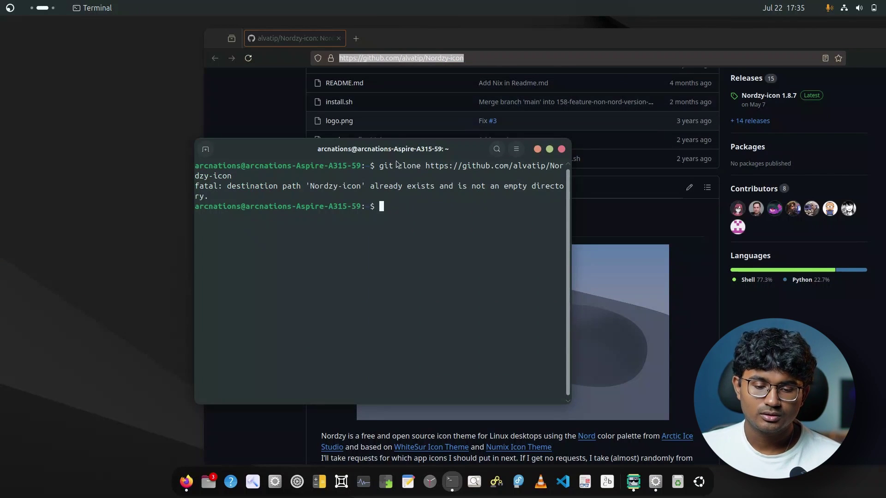
Copy the Nordzy-icon folder name from the terminal output and change into that directory with cd
triple_click(327, 188)
double_click(327, 189)
right_click(328, 189)
left_click(353, 211)
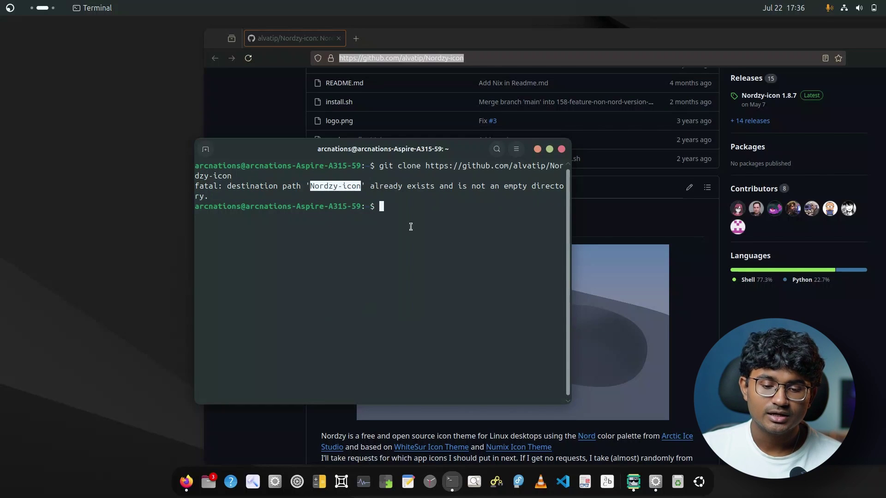
left_click(410, 227)
type("cd")
key("ctrl+shift+v")
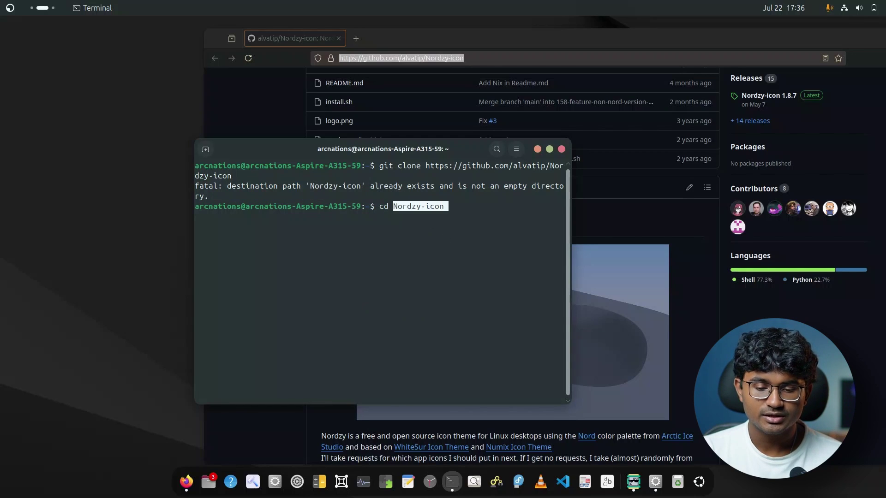
key("Return")
Close the Firefox window, move the terminal aside, and install Nordzy-icon from its Evolve theme page
left_click_drag(438, 43, 310, 195)
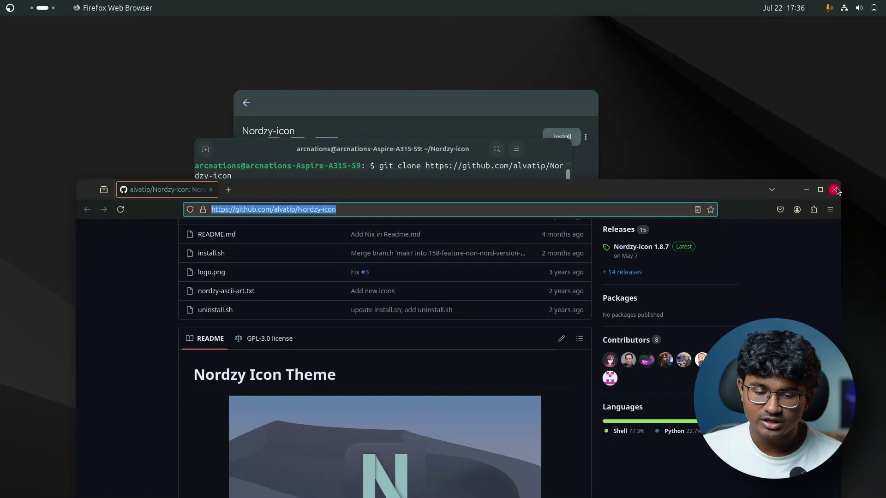
left_click(834, 190)
left_click_drag(426, 149, 320, 219)
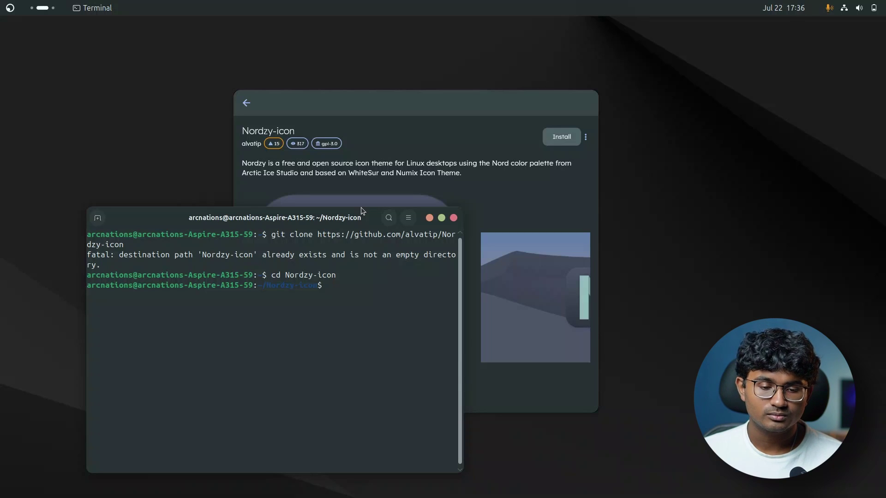
left_click(558, 138)
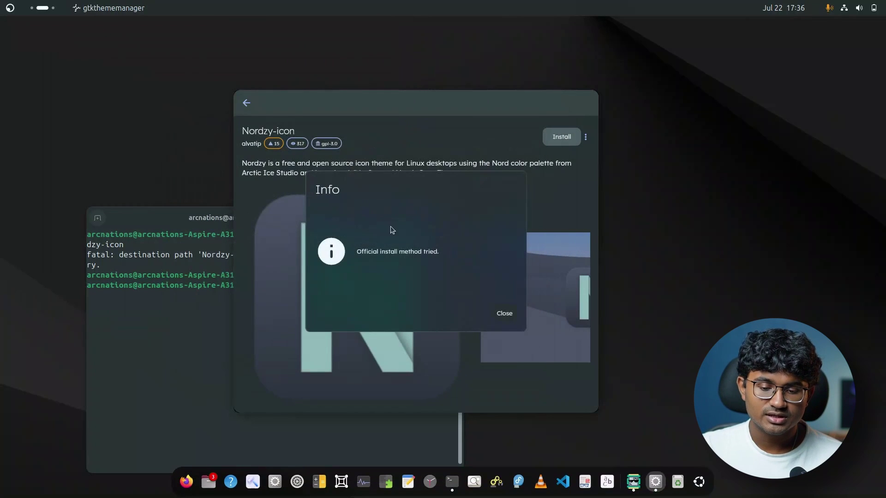
Open a second, wider Evolve window and apply the Nordzy-dark icon theme
left_click(655, 482)
left_click_drag(207, 116, 451, 117)
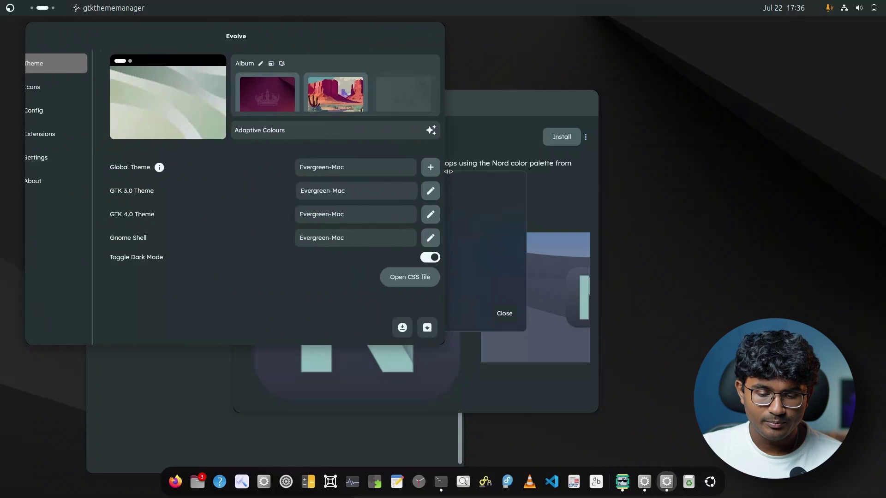
left_click_drag(84, 167, 212, 227)
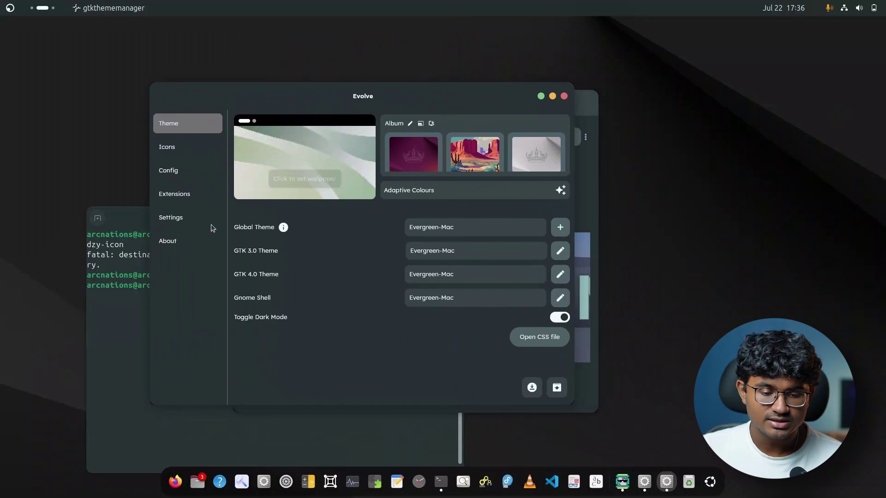
left_click(169, 156)
left_click(359, 181)
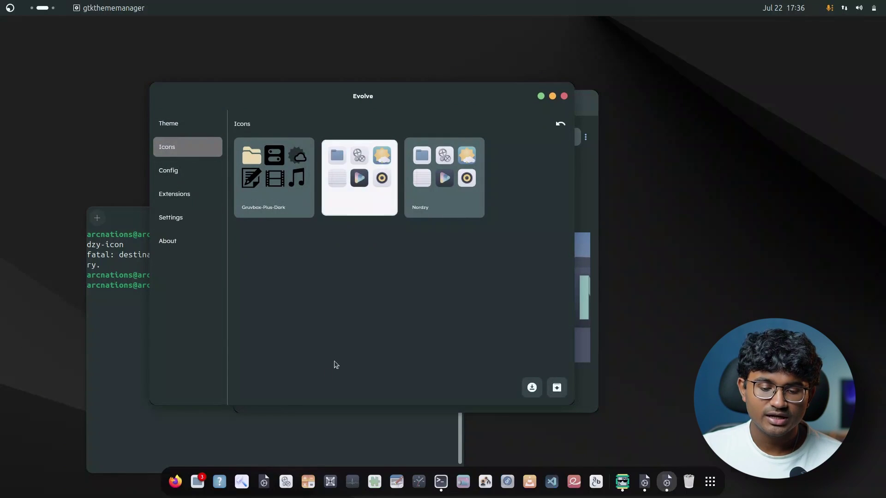
Examine the folder icons in the Files home folder and the system icons, and close Files
left_click(198, 482)
scroll(159, 141, "down", 5)
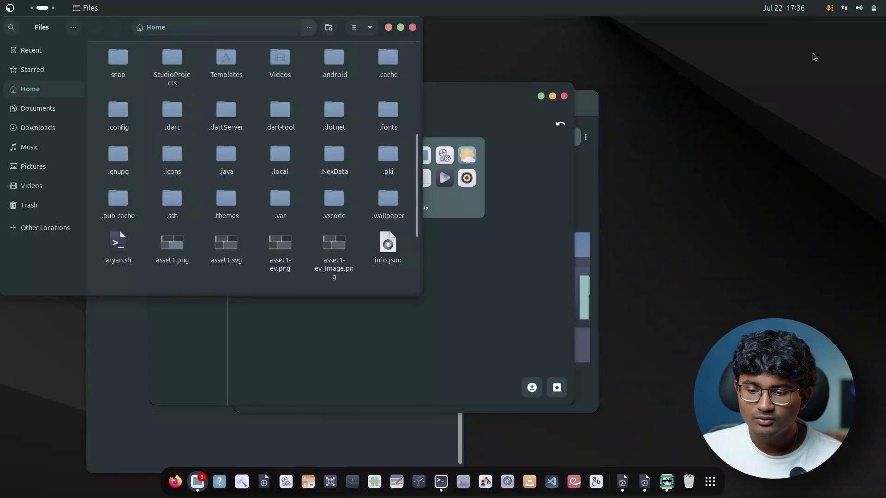
left_click(858, 8)
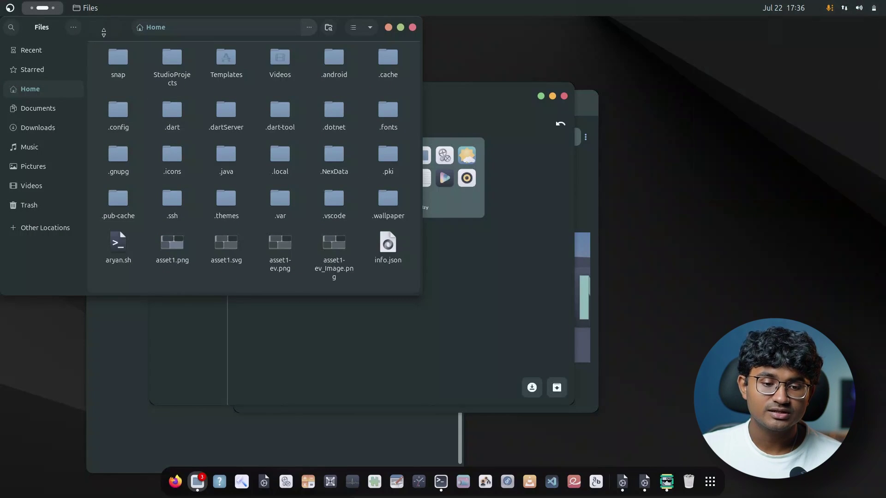
left_click_drag(132, 28, 336, 160)
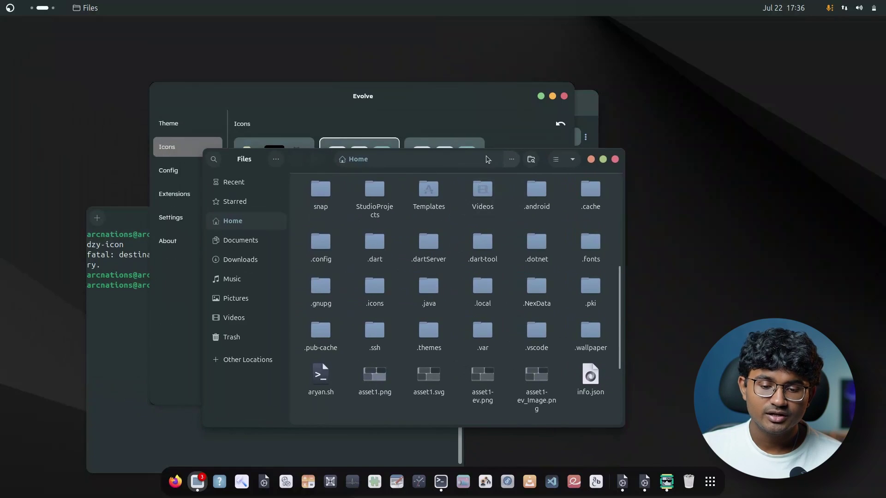
left_click(614, 159)
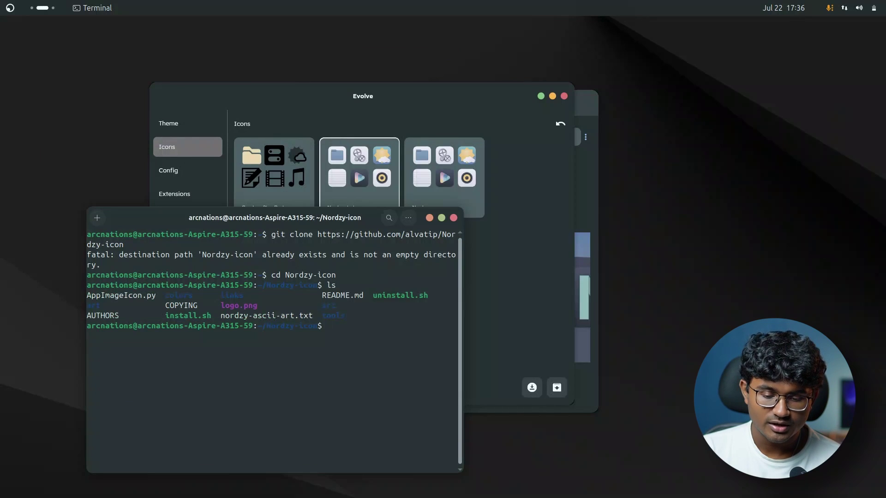
Run ./install.sh --help in the Nordzy-icon directory and widen the terminal to read the colour and theme options
type("./install")
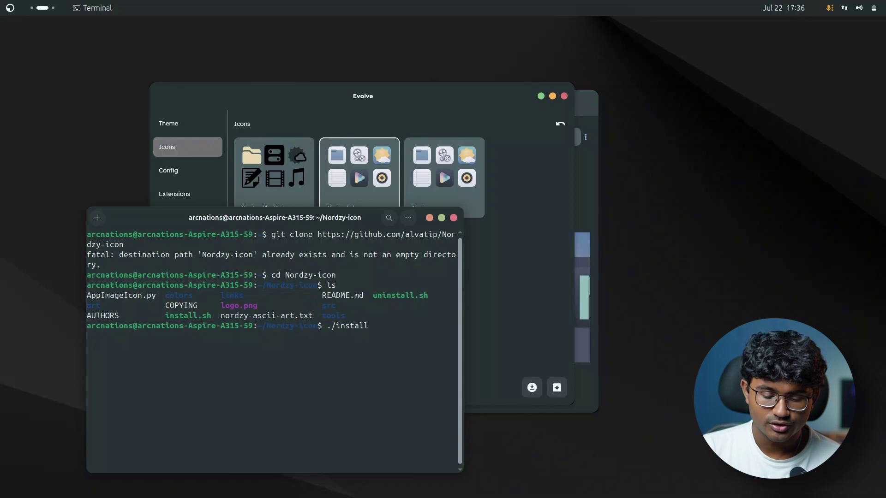
type(".sh -t ")
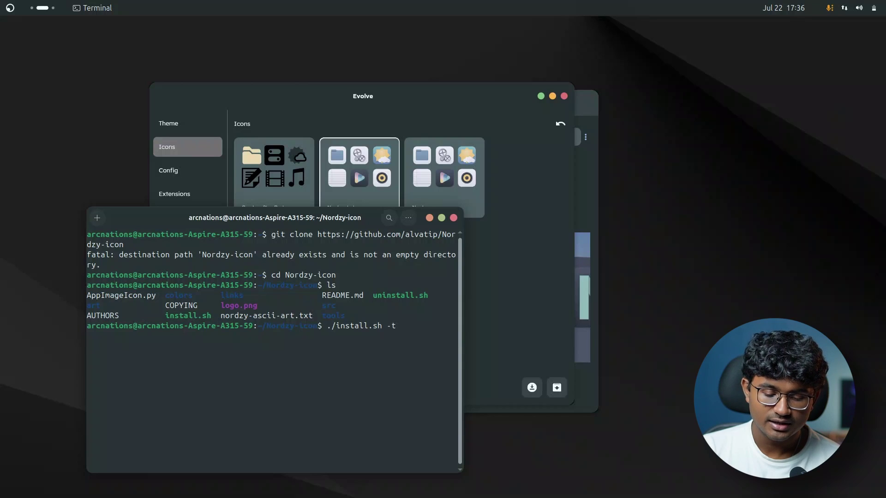
type("green")
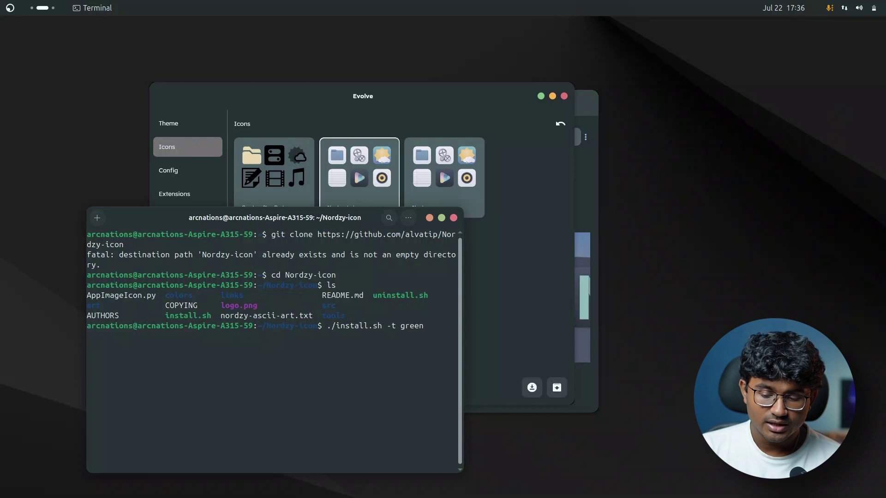
key("BackSpace")
key("BackSpace")
key("BackSpace")
key("BackSpace")
key("BackSpace")
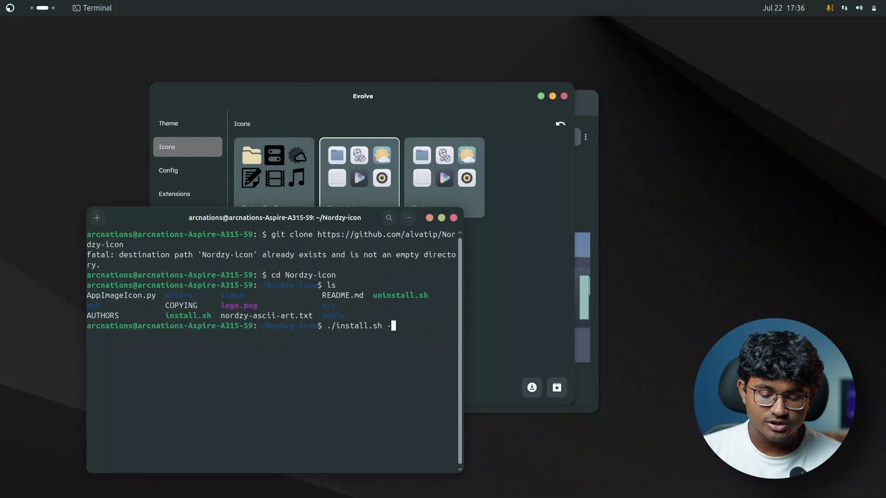
type("help")
key("Return")
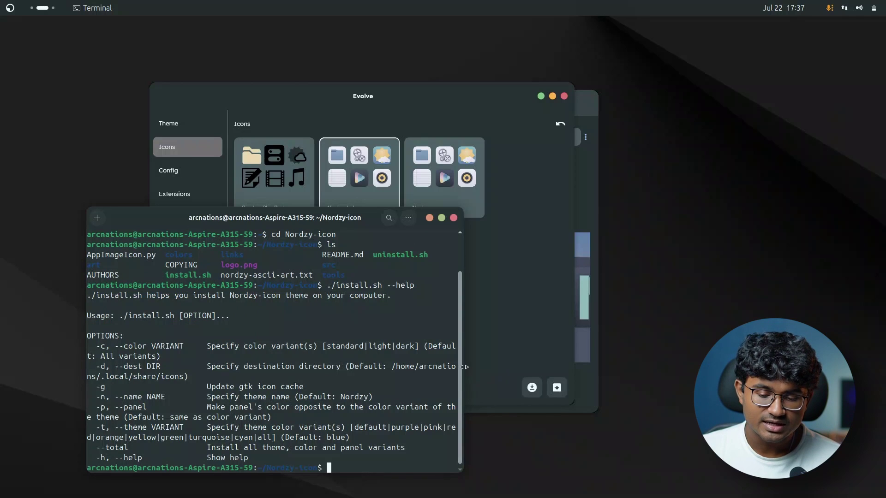
left_click_drag(464, 367, 828, 369)
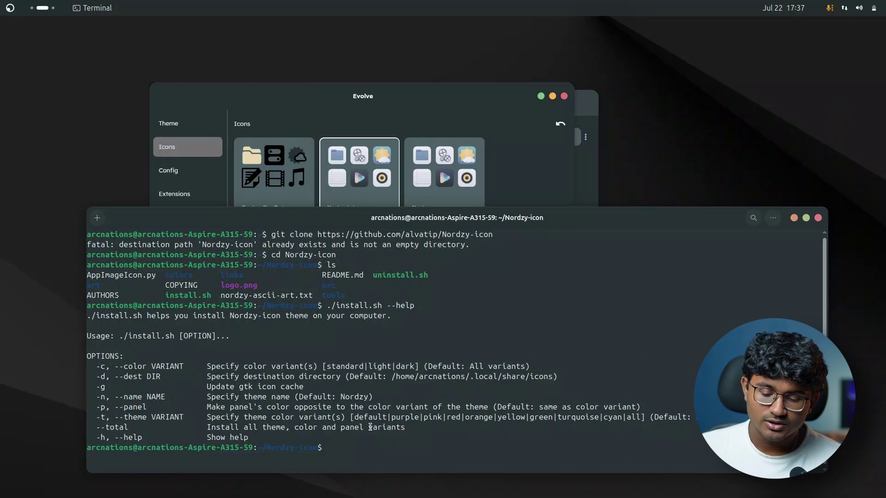
Install the green dark icon variant by running ./install.sh -c dark -t green
key("Up")
key("BackSpace")
key("BackSpace")
key("BackSpace")
key("BackSpace")
type("c")
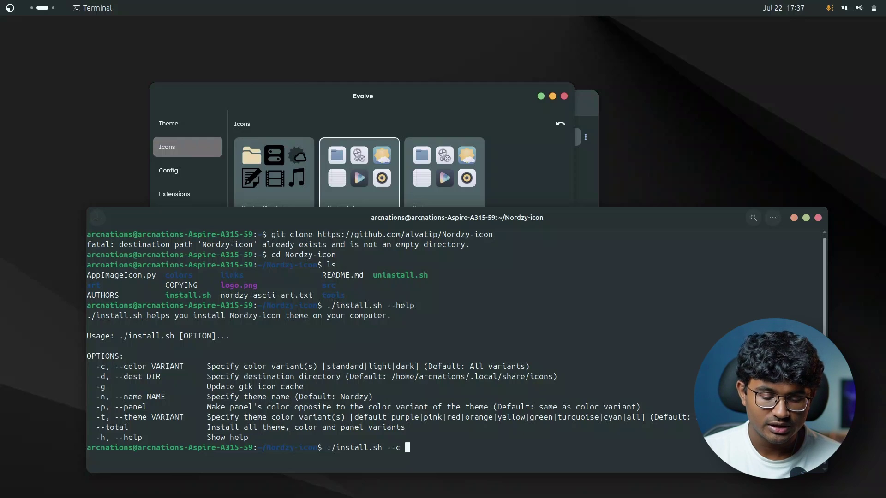
type(" dark")
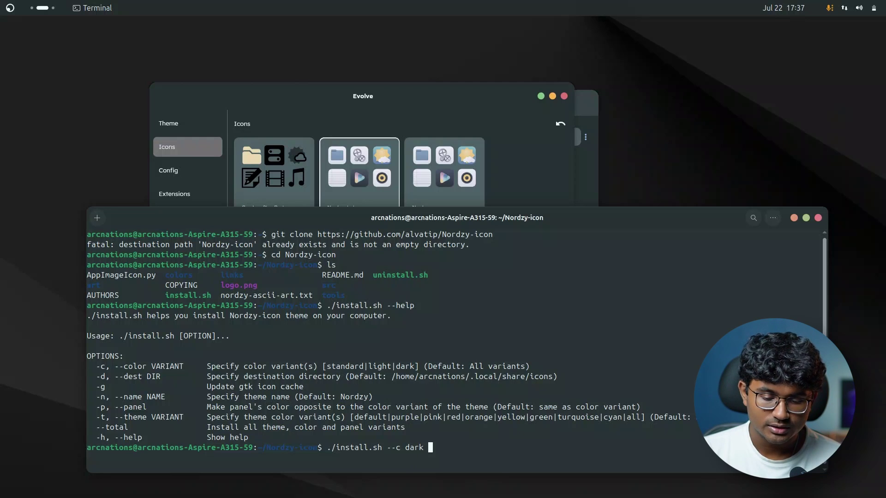
key("Left")
key("Left")
key("Left")
key("Left")
key("Left")
key("Left")
key("Left")
key("BackSpace")
key("End")
type("-t green")
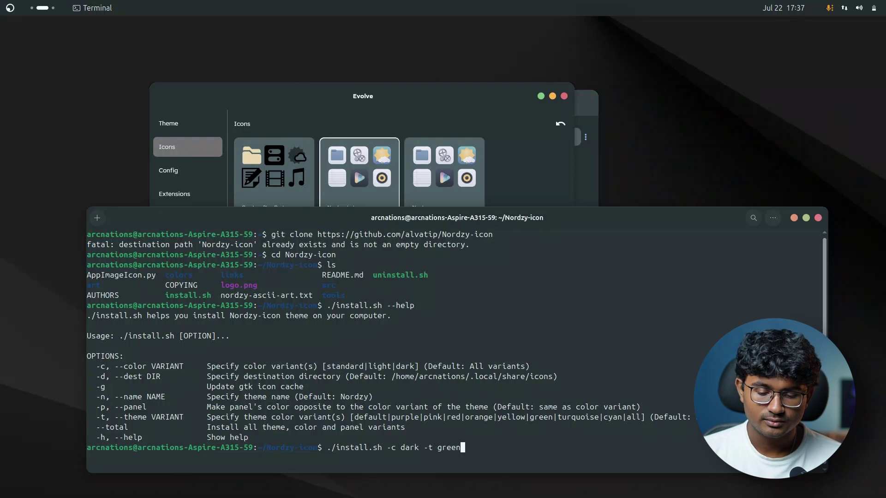
key("Return")
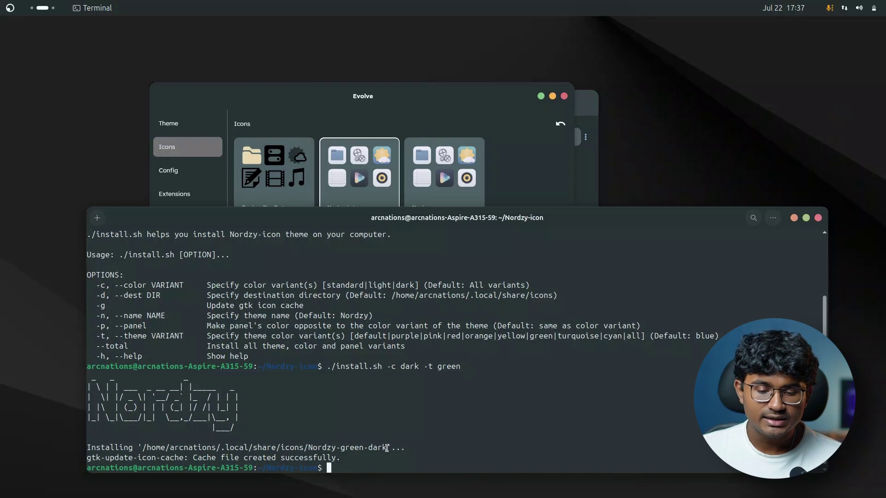
Close both Evolve windows, dismissing the install info dialog and leaving the Nordzy-icon page
left_click(556, 105)
left_click(564, 96)
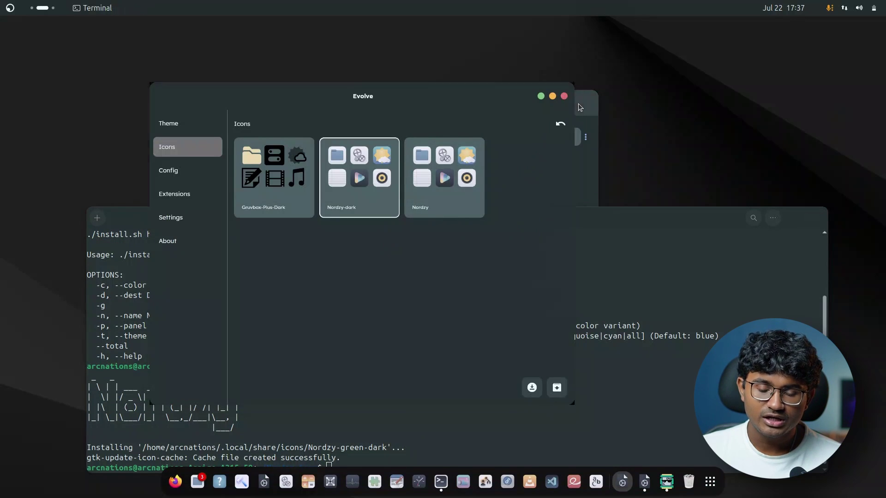
left_click(504, 313)
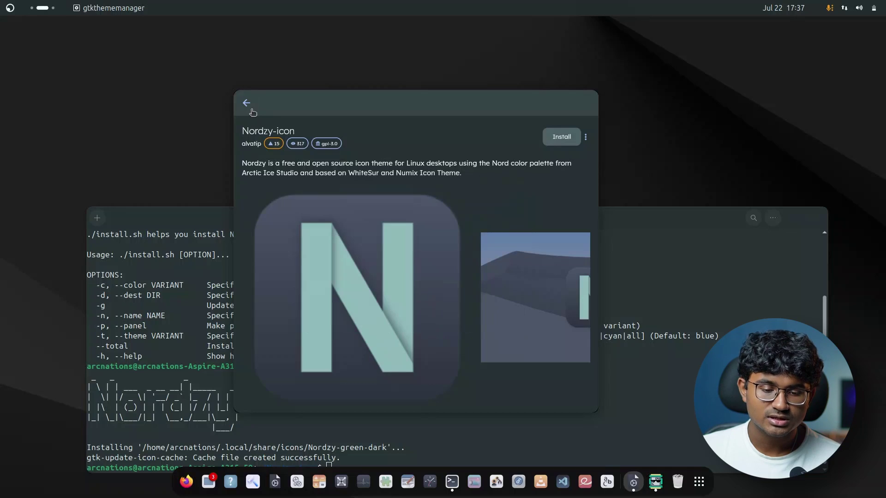
left_click(248, 106)
left_click(253, 110)
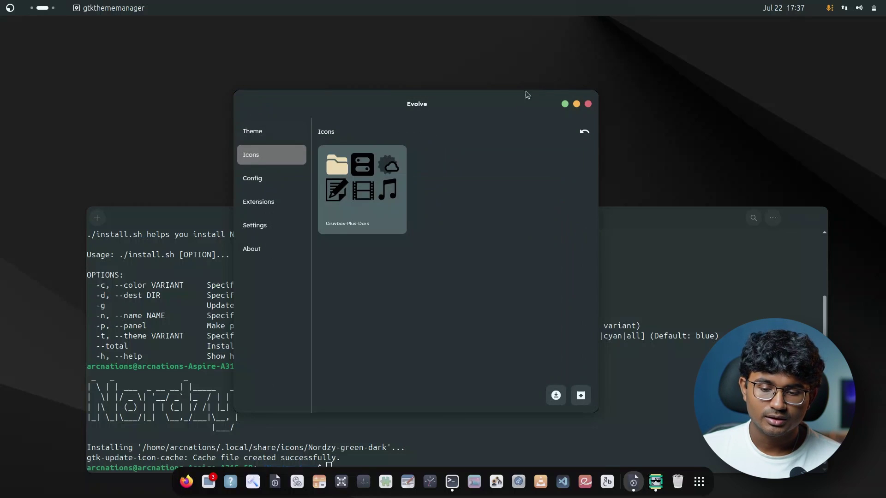
left_click(587, 105)
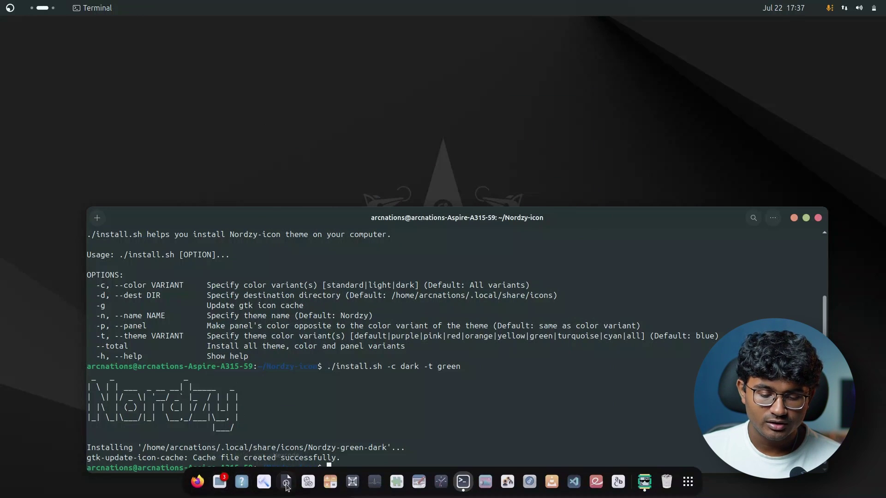
Reopen Evolve in a wider window, apply the Nordzy-green-dark icons, and view the folders in Files beside it
left_click(266, 485)
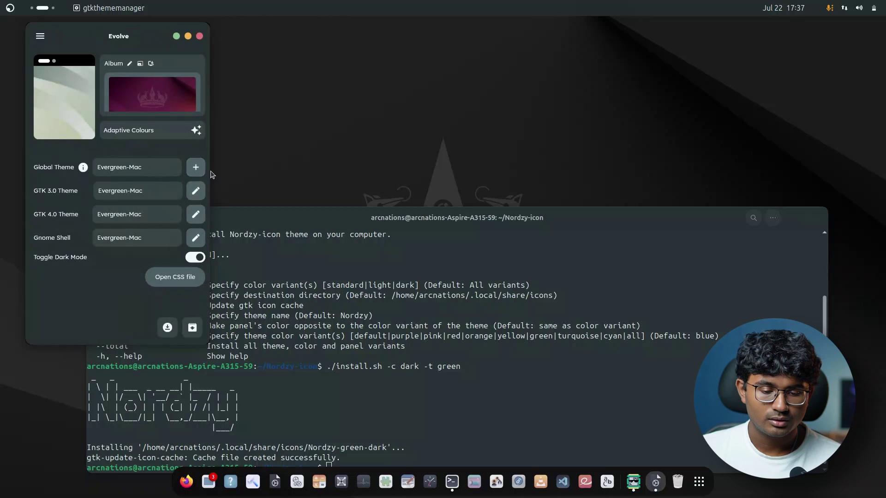
left_click_drag(220, 171, 480, 172)
left_click(79, 87)
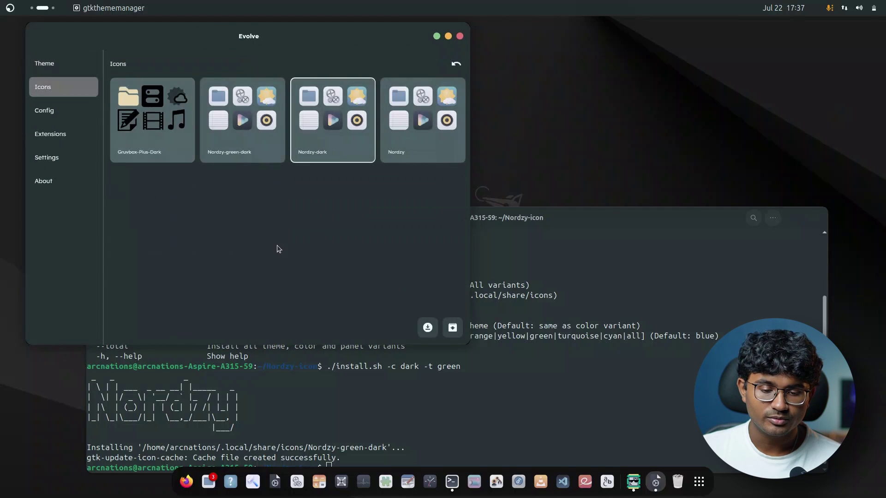
left_click(242, 131)
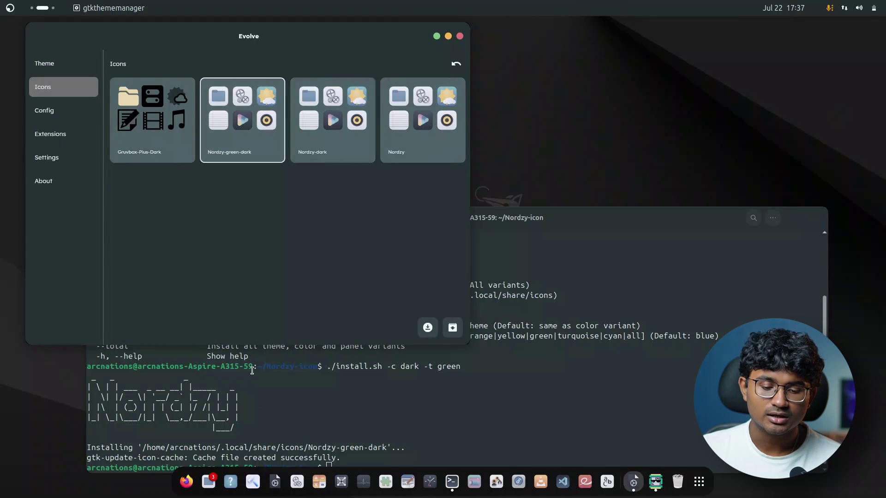
left_click(209, 482)
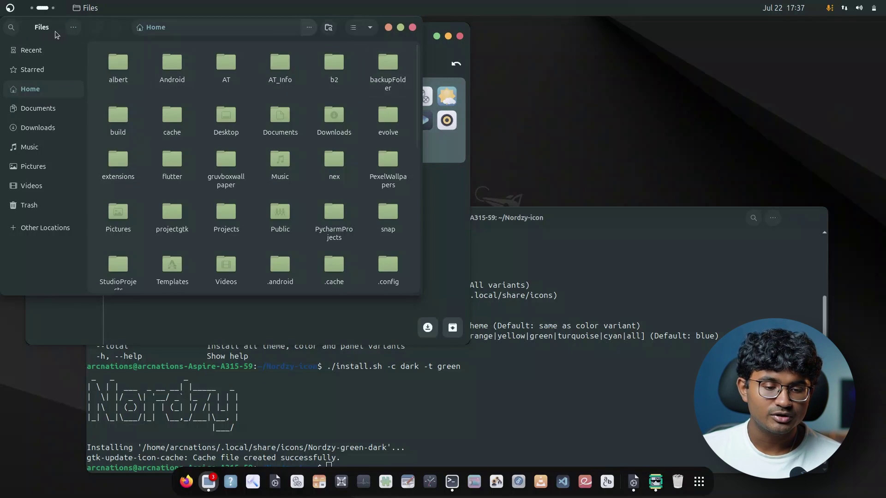
left_click_drag(341, 39, 715, 194)
Return to Evolve's theme settings and apply Evergreen-Mac-GREEN as the global theme
left_click(52, 65)
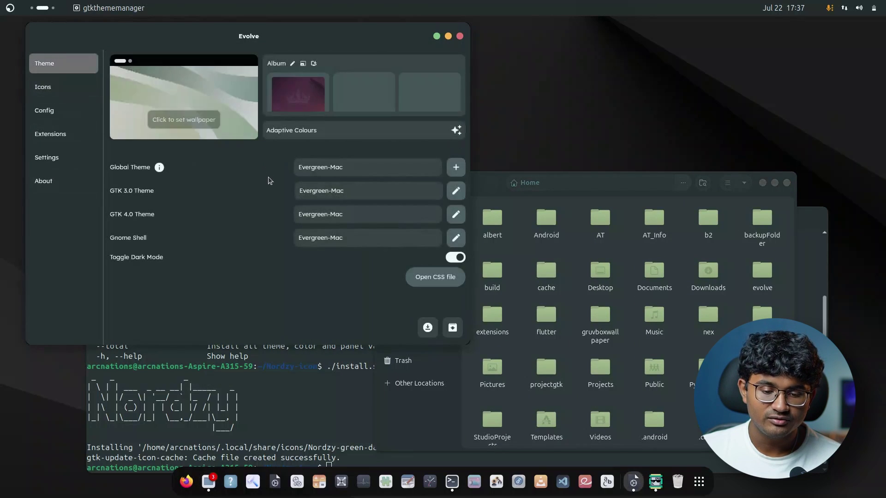
left_click(309, 168)
left_click(357, 53)
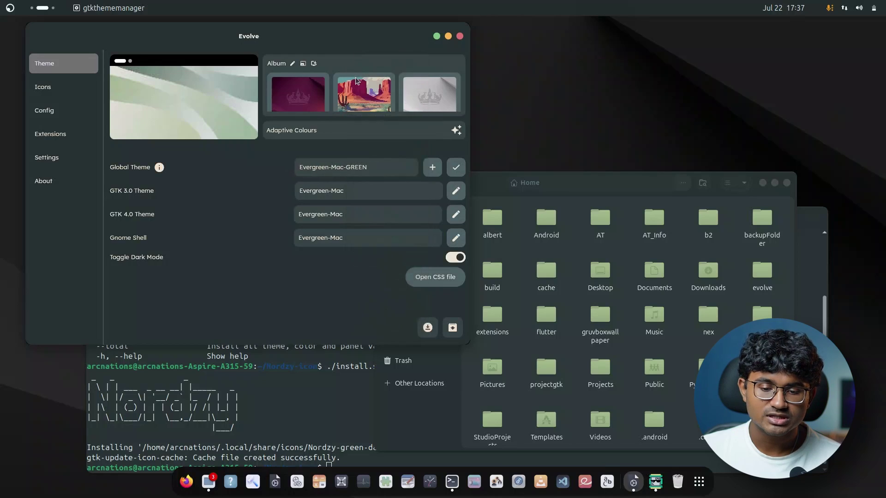
left_click(456, 167)
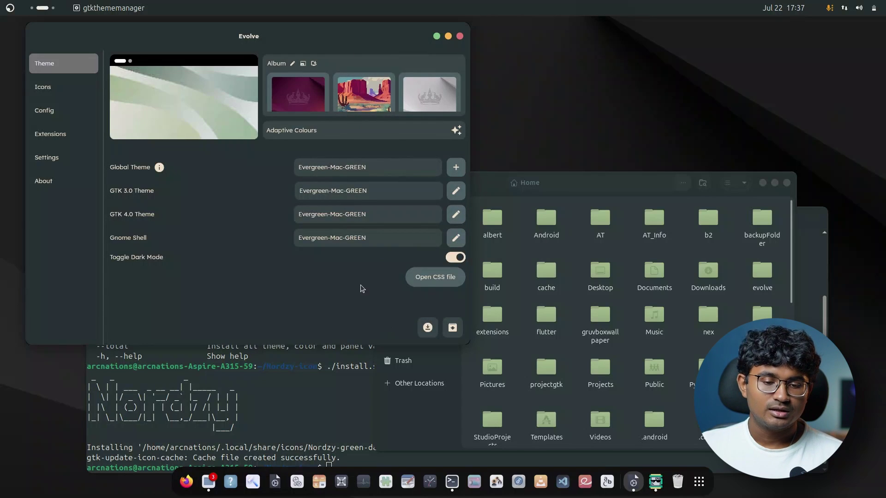
Move the Evolve window toward the centre of the desktop and check the system quick settings' green styling
left_click_drag(300, 43, 399, 72)
left_click(881, 4)
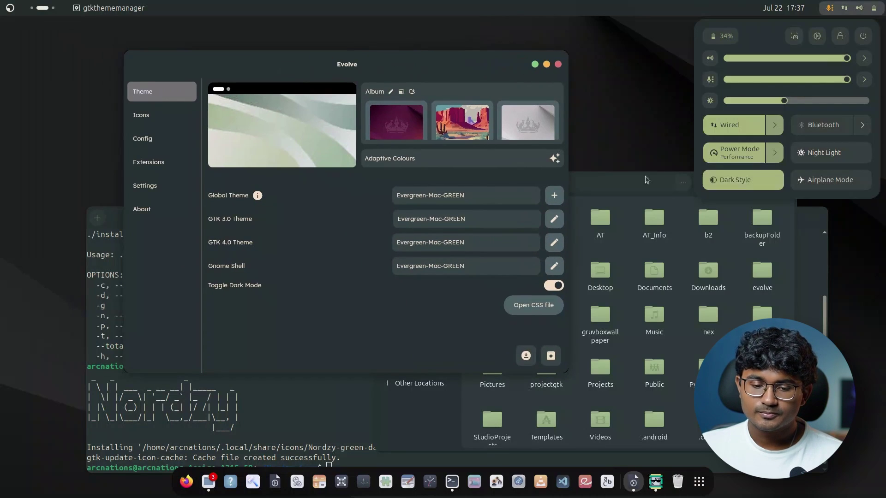
key("Escape")
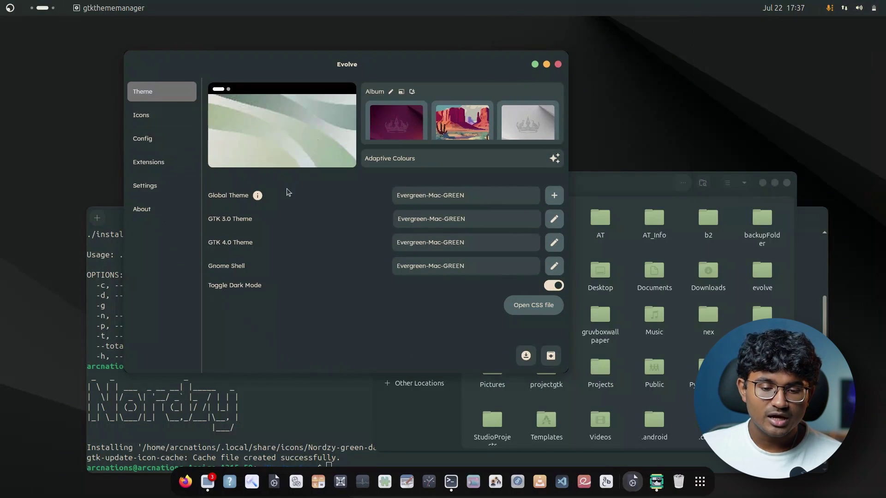
Set p1-green.png from the Documents folder as the desktop wallpaper
left_click(278, 135)
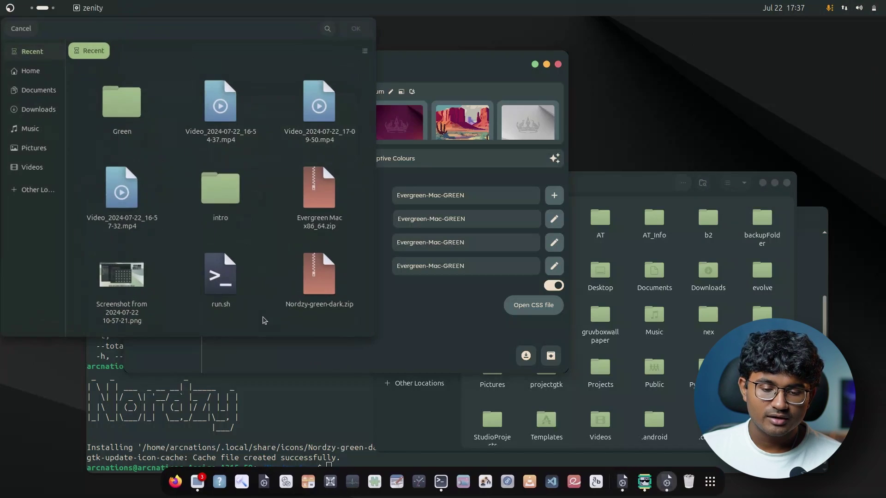
left_click(28, 147)
left_click(30, 69)
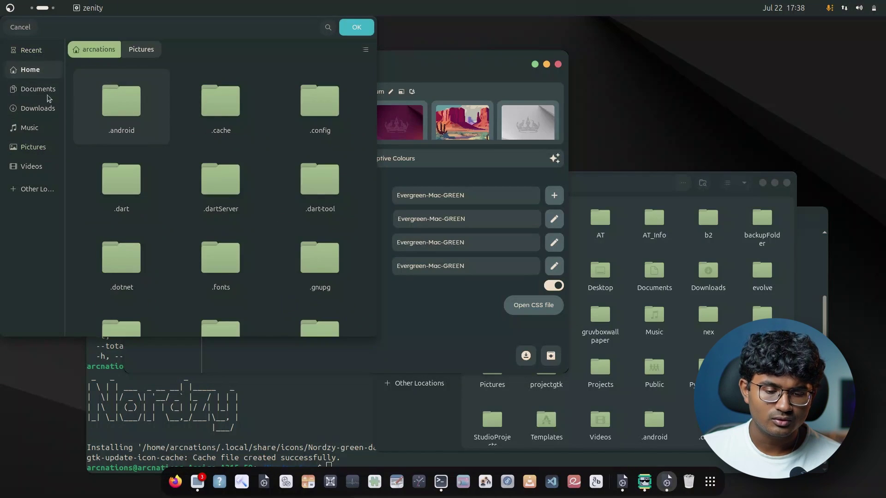
scroll(222, 246, "down", 10)
scroll(223, 245, "down", 5)
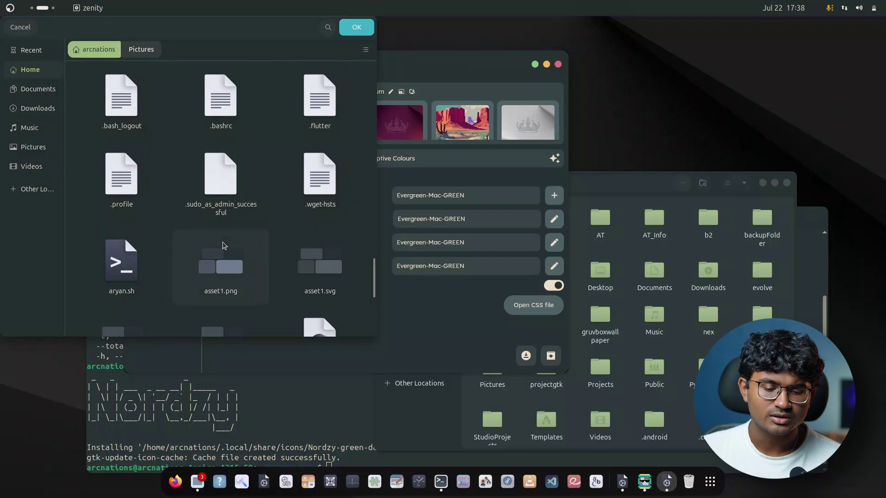
left_click(38, 88)
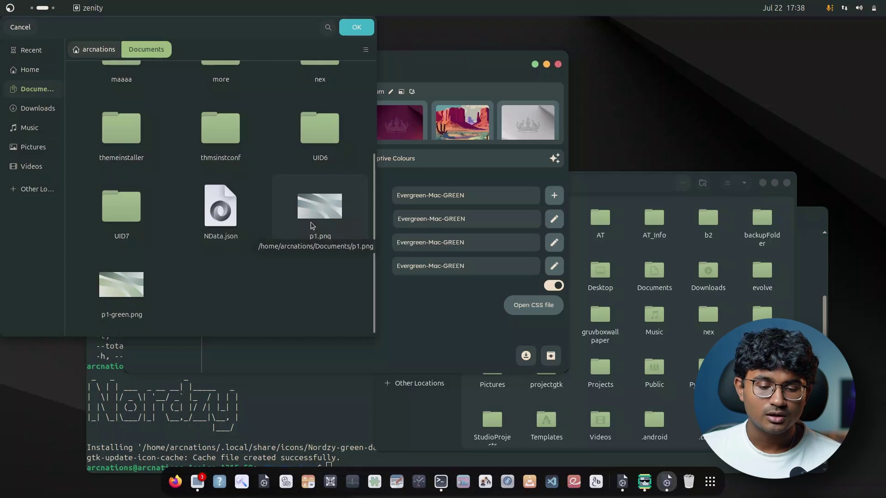
left_click(356, 29)
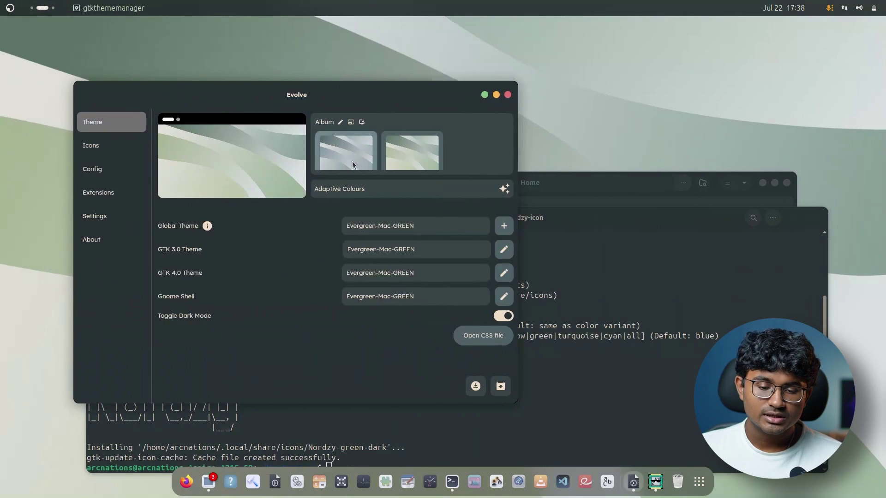
Preview the grey-blue album wallpaper across the workspaces, and switch back to the green album wallpaper
left_click(352, 165)
scroll(41, 6, "down", 1)
scroll(41, 7, "up", 1)
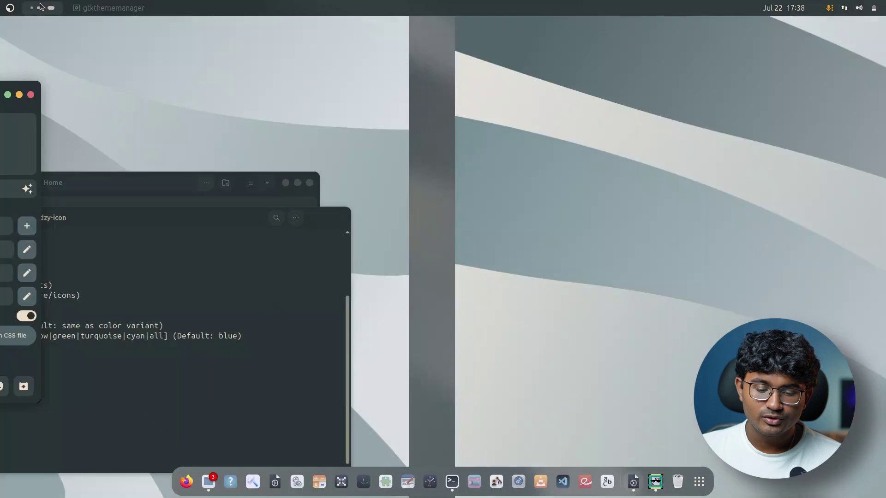
left_click(404, 162)
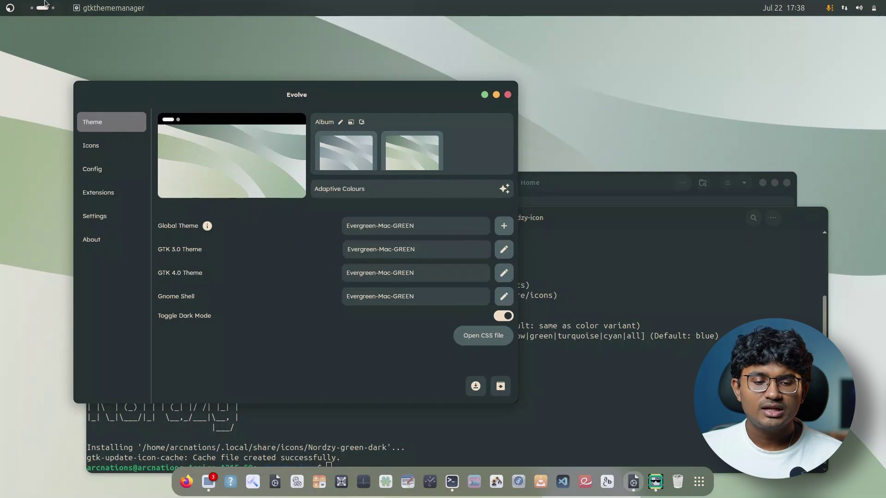
scroll(121, 10, "down", 1)
scroll(55, 9, "up", 1)
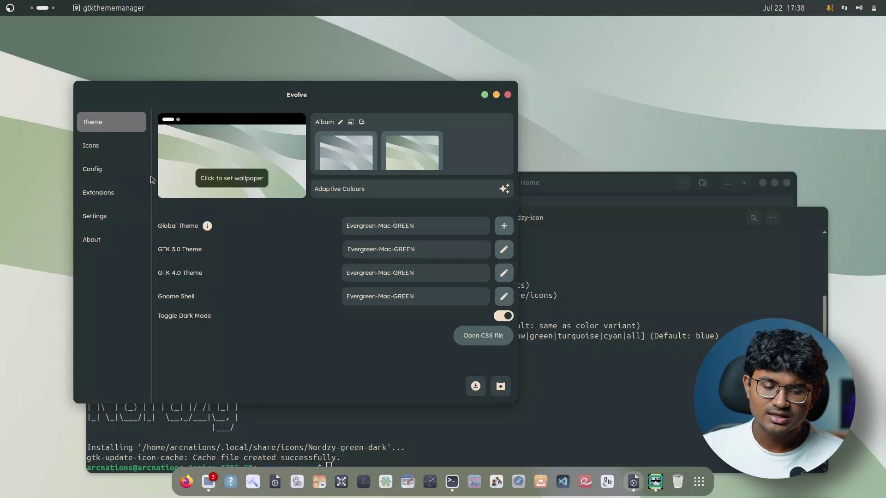
View Evolve's configuration backup options and rearrange the Evolve and terminal windows with Evolve in front
left_click(133, 172)
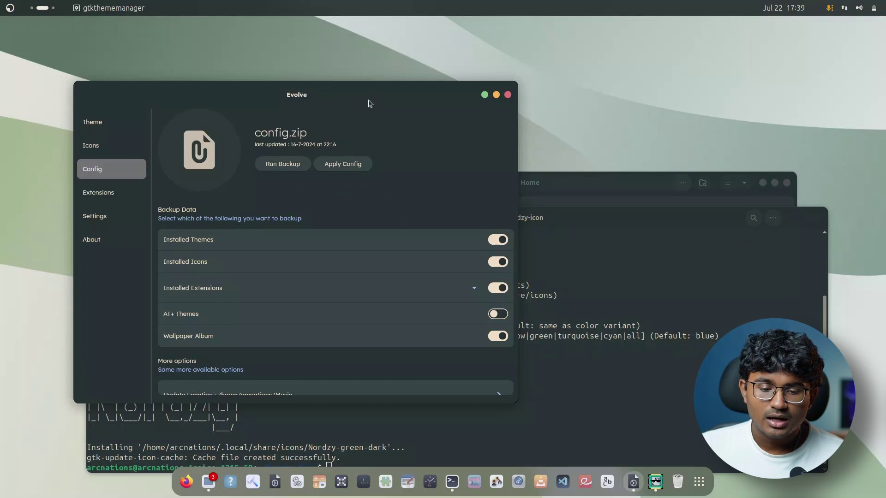
left_click_drag(370, 104, 333, 103)
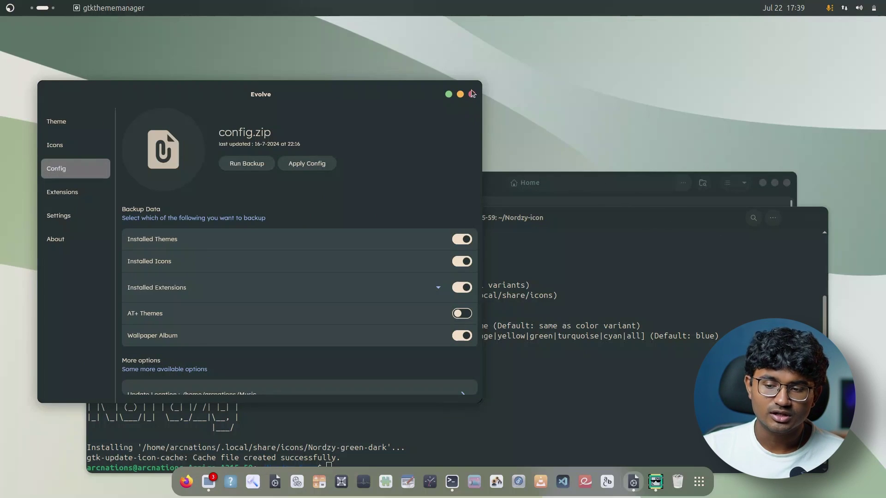
left_click_drag(327, 98, 486, 99)
left_click_drag(744, 219, 714, 152)
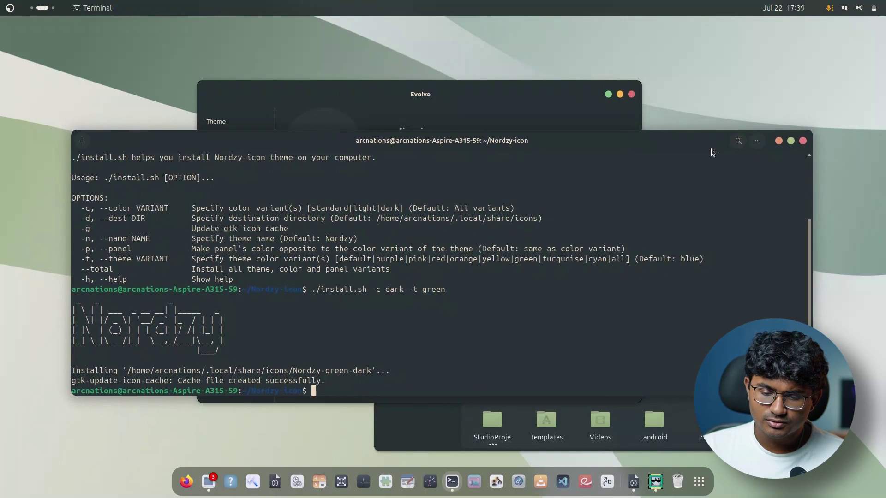
left_click(491, 102)
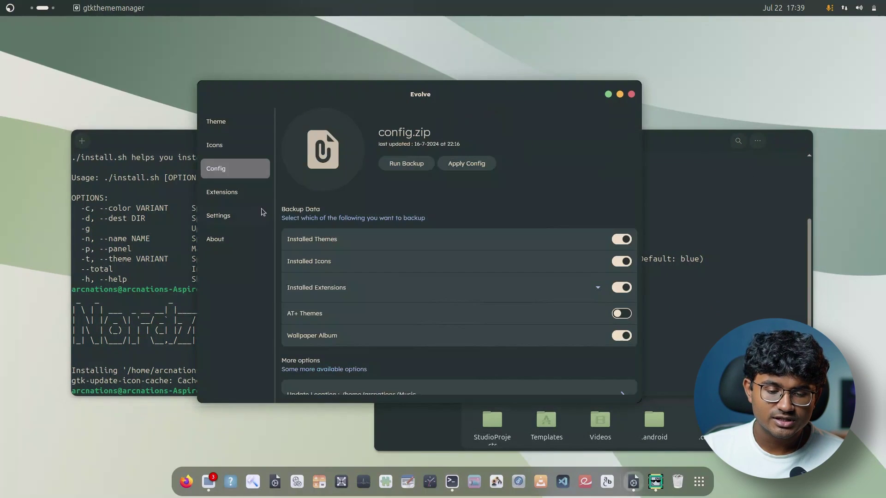
Look through the installed GNOME extensions in Evolve and open the Dash to Dock settings
left_click(222, 192)
scroll(356, 256, "down", 3)
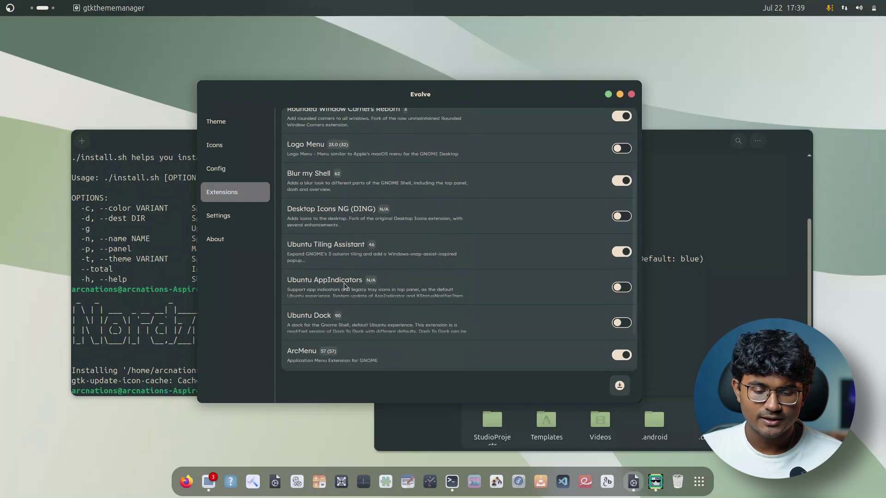
scroll(343, 291, "up", 3)
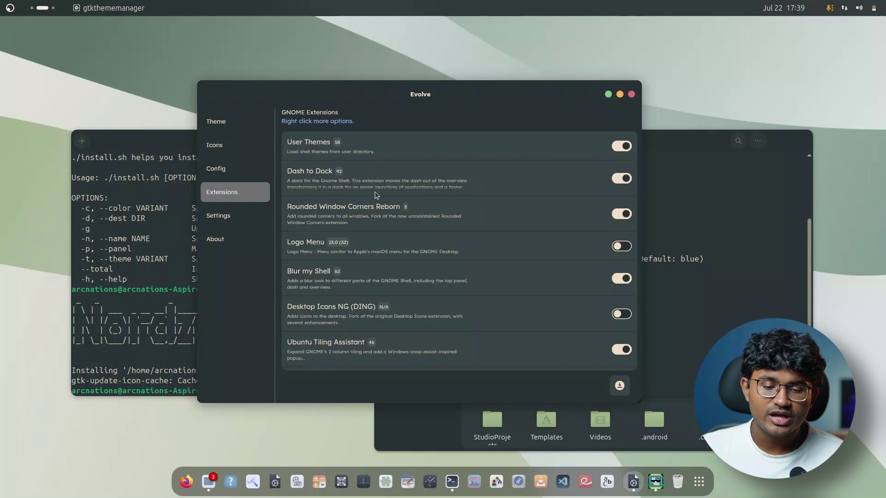
left_click(362, 184)
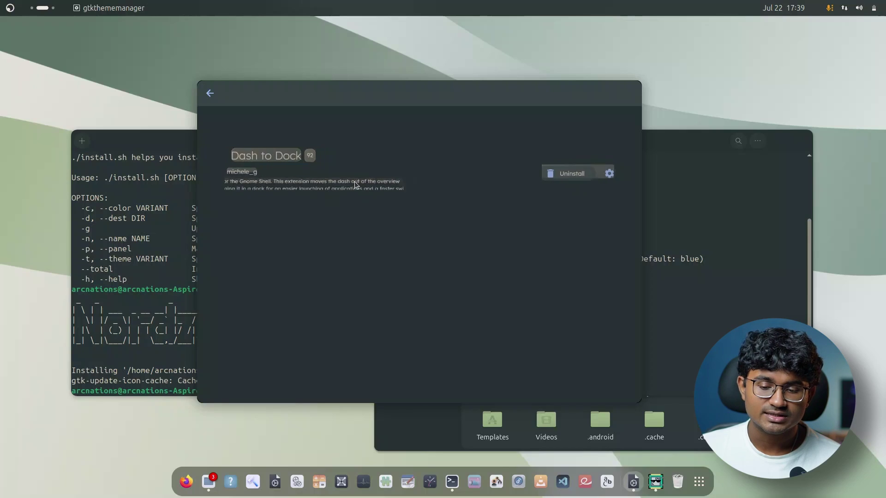
left_click(604, 176)
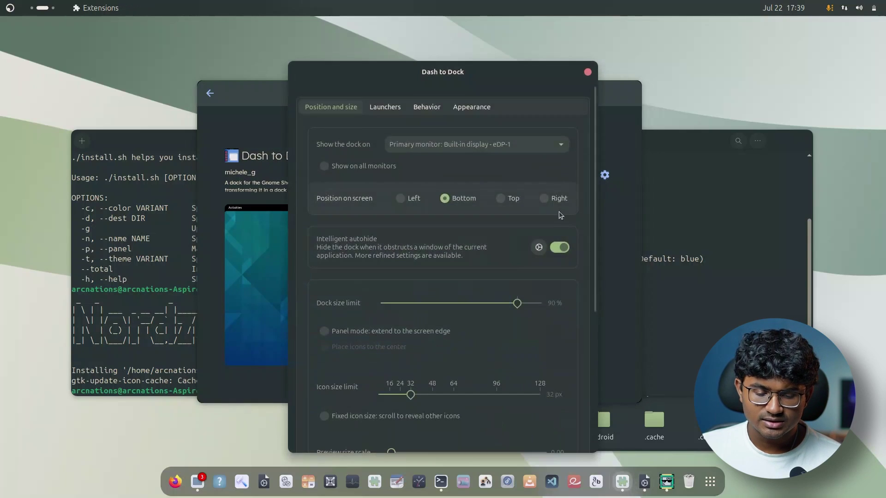
Try smaller and larger Dash to Dock icon size limits, including 8 px and 38 px
scroll(462, 349, "down", 2)
scroll(462, 355, "down", 2)
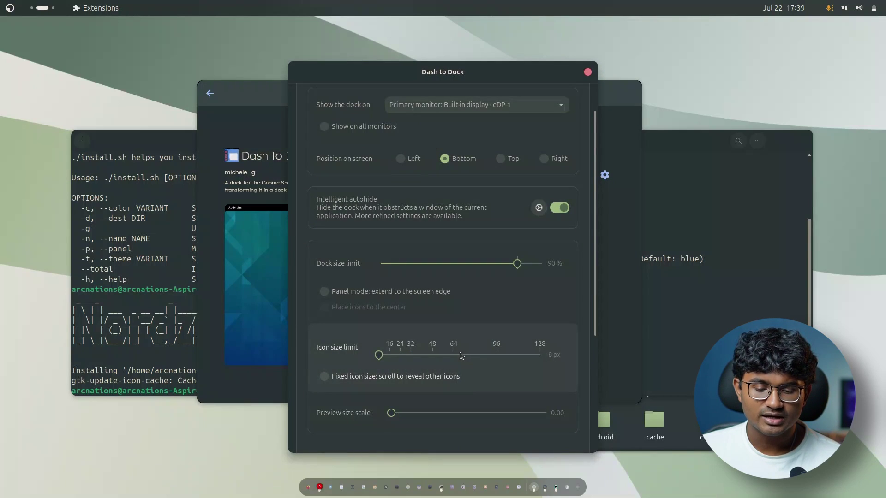
scroll(461, 355, "up", 5)
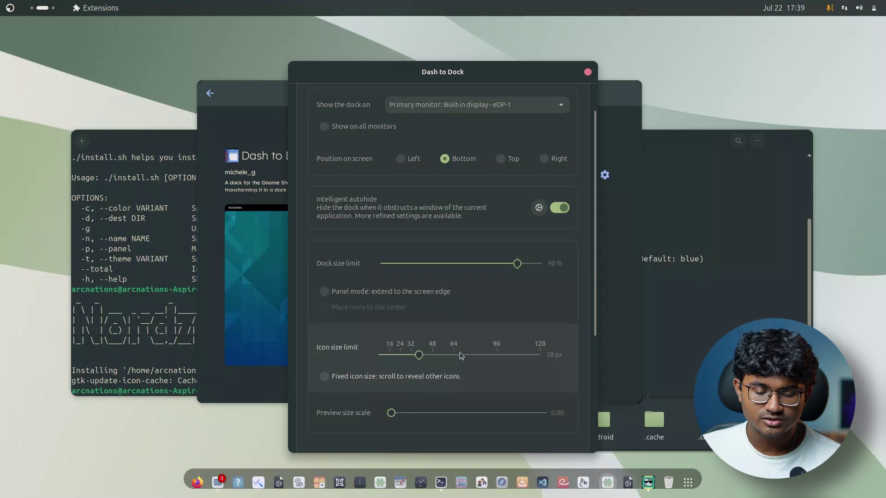
scroll(414, 364, "down", 1)
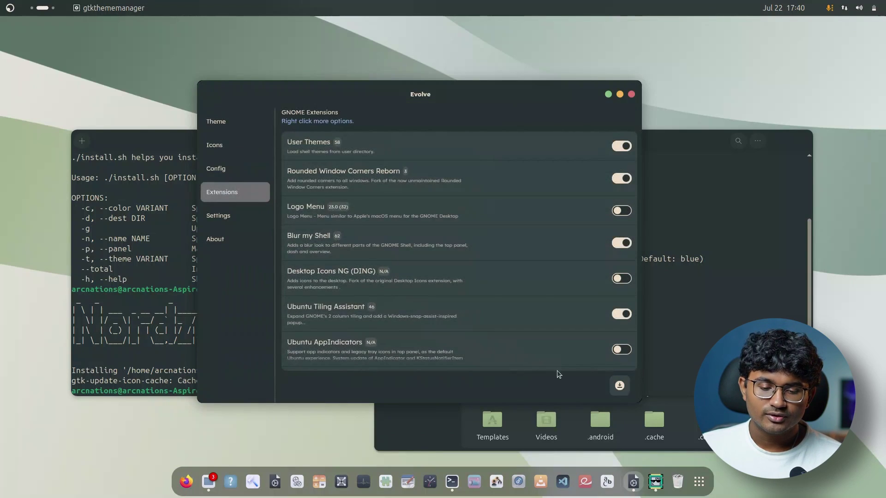
Find Blur my Shell among the GNOME extensions and open its settings
scroll(528, 367, "down", 5)
scroll(439, 336, "up", 4)
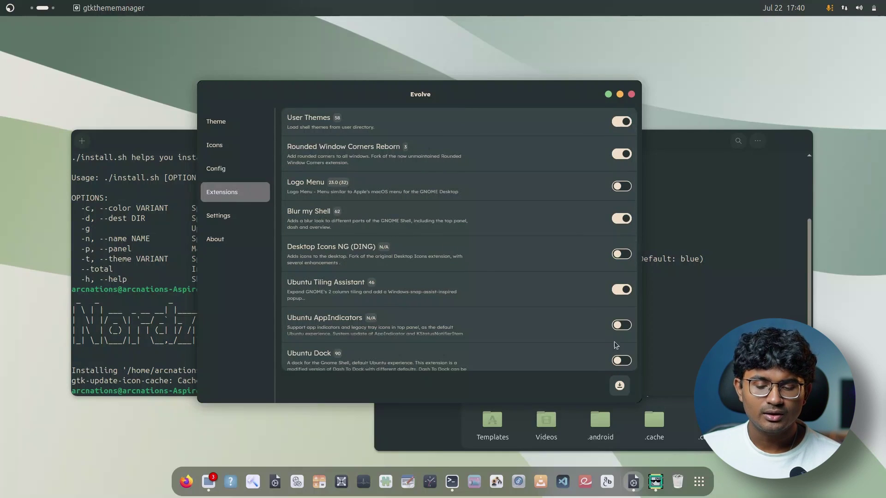
left_click(317, 224)
left_click(604, 175)
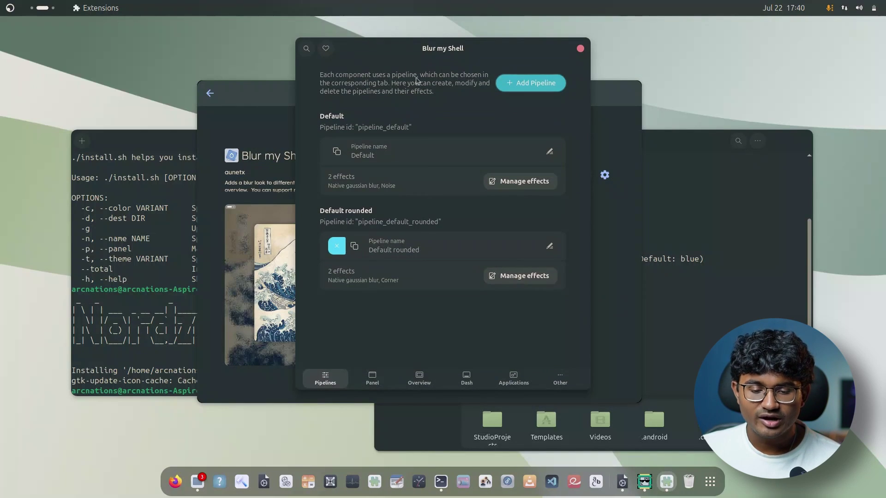
Examine the Default pipeline's Native gaussian blur and Noise settings and the list of effects available to add
left_click(508, 184)
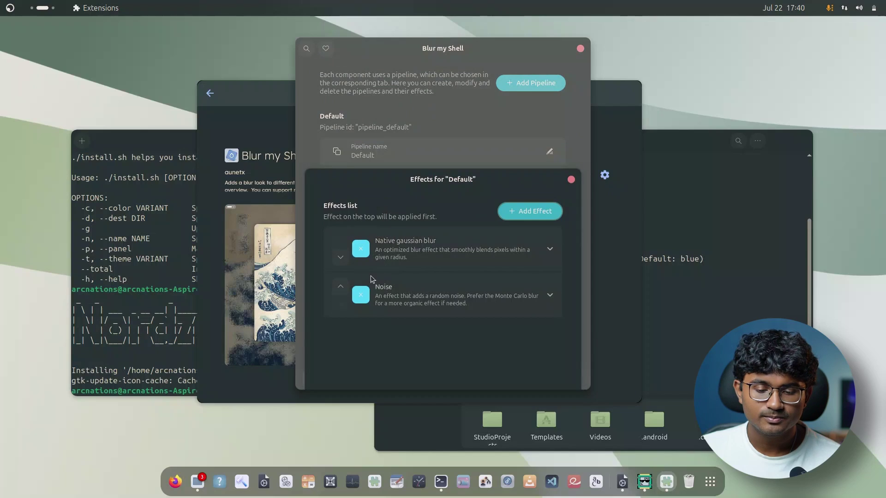
left_click(372, 258)
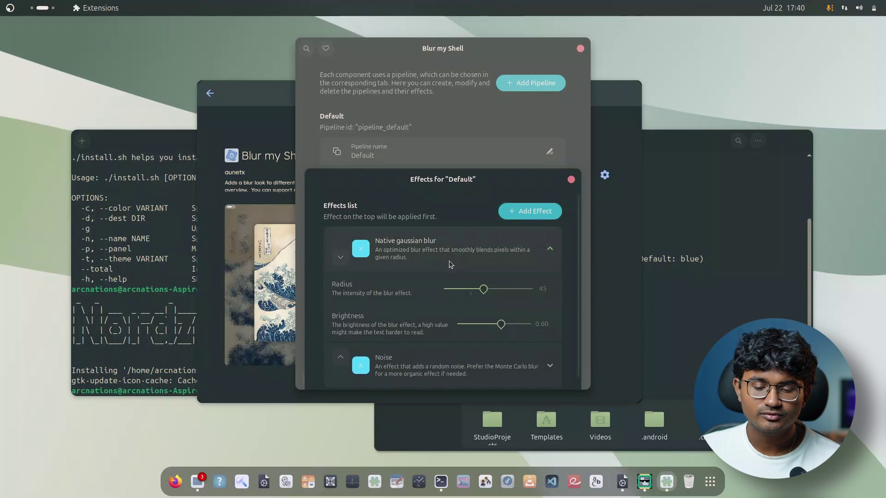
left_click(530, 202)
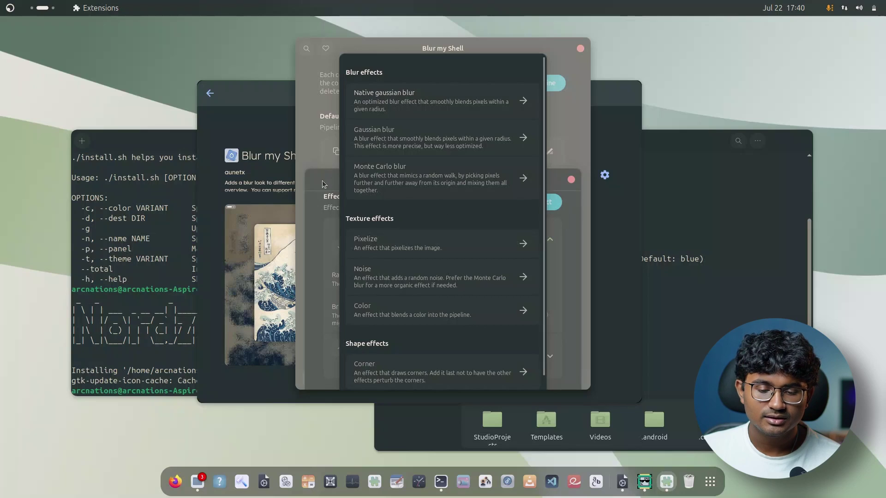
left_click(521, 286)
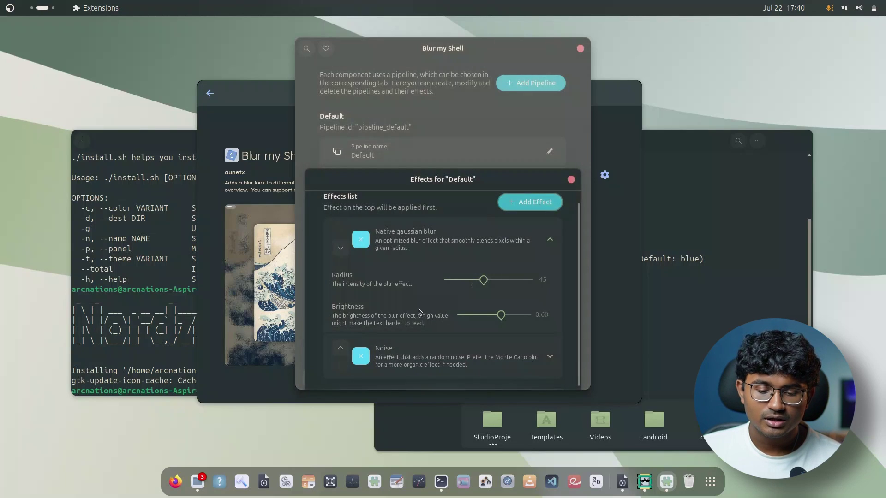
scroll(424, 322, "down", 1)
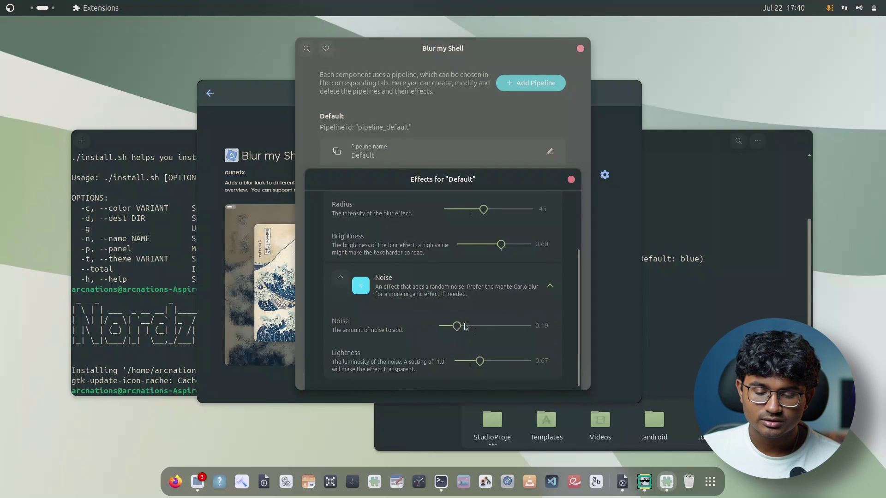
scroll(387, 335, "up", 3)
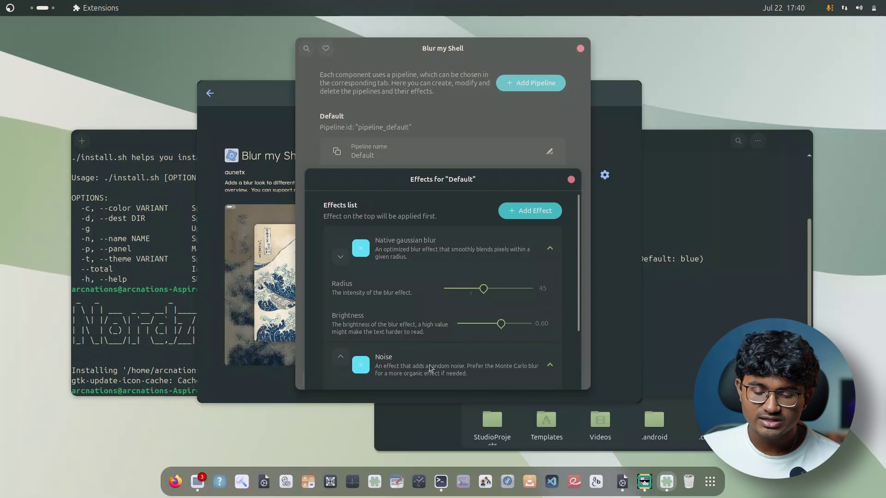
Set the Native gaussian blur brightness to 0.36 and close the Default pipeline's effects
left_click_drag(502, 324, 478, 325)
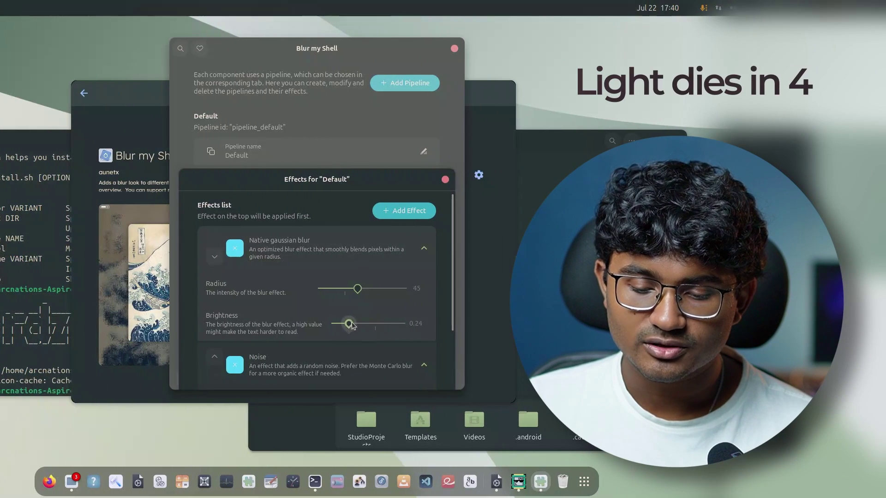
left_click_drag(351, 325, 358, 325)
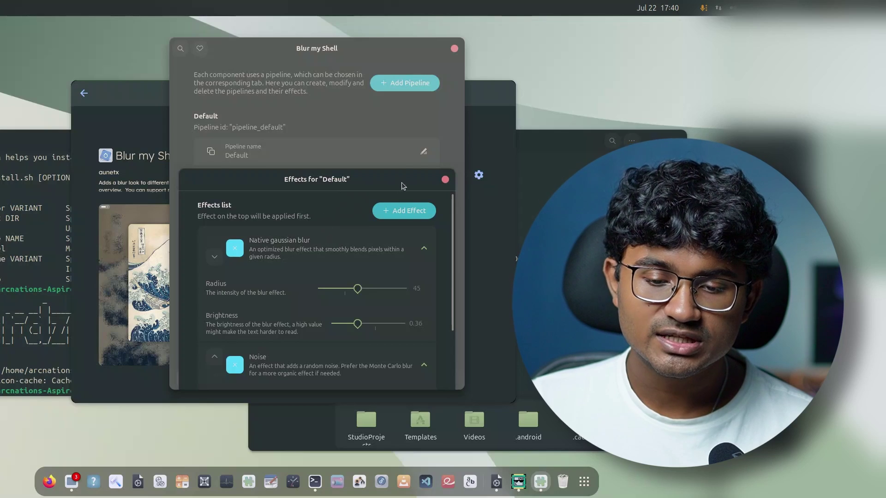
key("Escape")
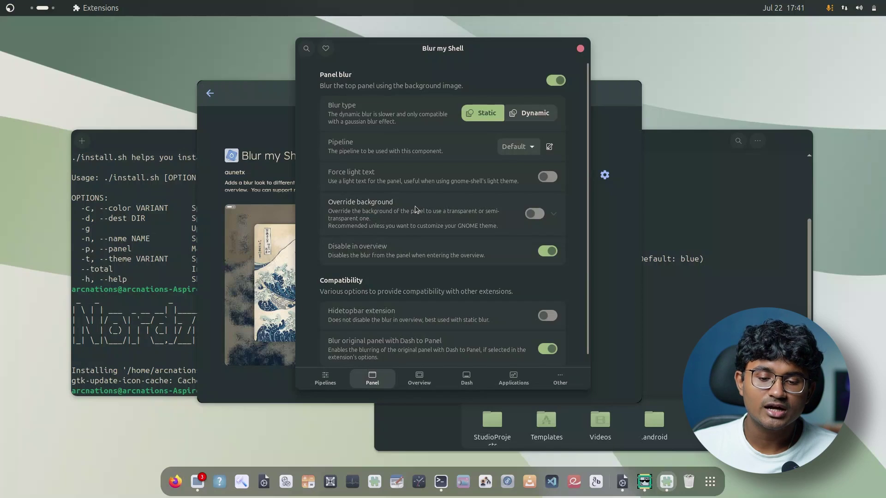
Try the panel's Override background option, turn it back off, and check the appearance of the quick settings
left_click(528, 214)
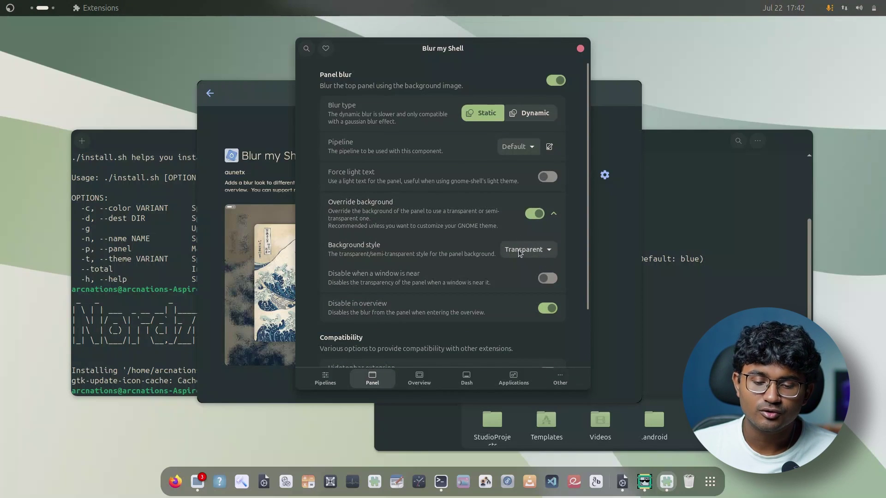
left_click(530, 215)
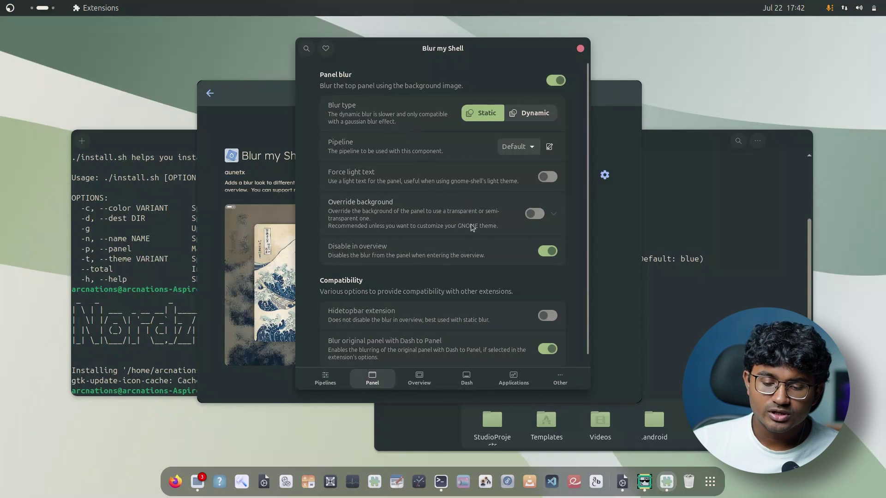
left_click(821, 16)
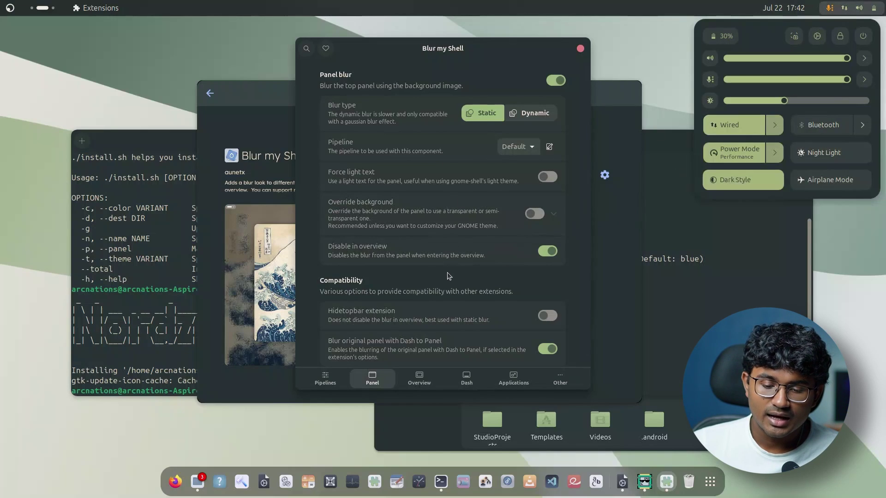
left_click(530, 320)
Close the Blur my Shell settings and the Evolve window
left_click(581, 48)
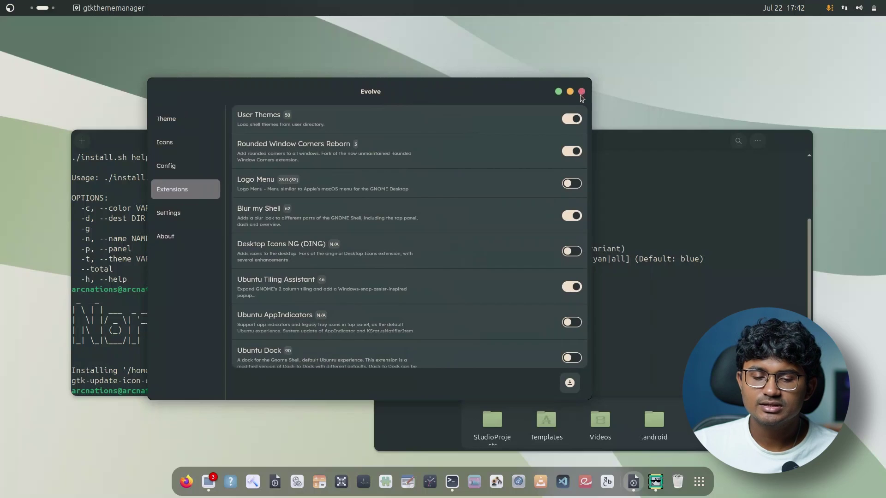
left_click(582, 91)
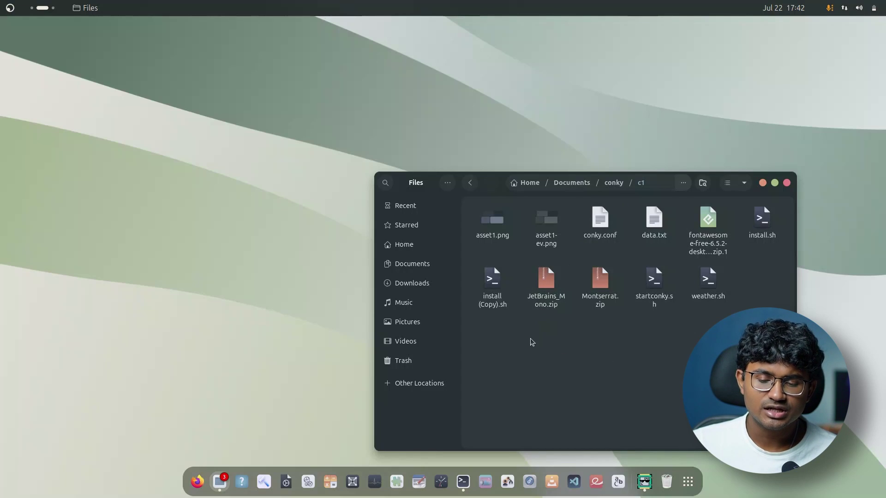
Extract JetBrains_Mono.zip in the c1 folder and preview the JetBrains Mono Italic font from it
left_click_drag(609, 333, 554, 310)
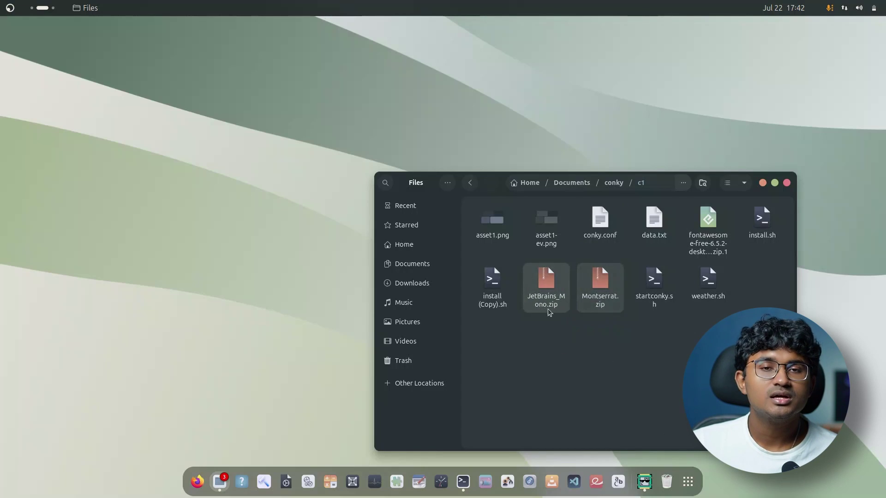
left_click(542, 353)
double_click(546, 312)
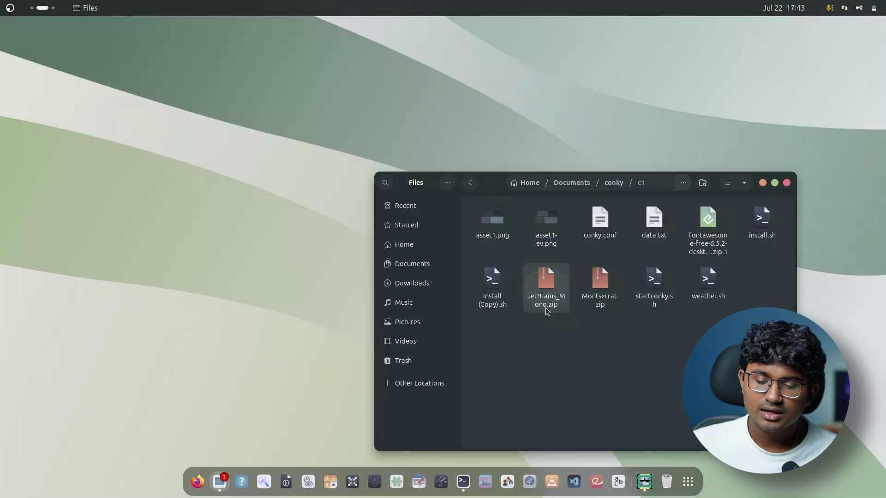
double_click(503, 243)
double_click(550, 245)
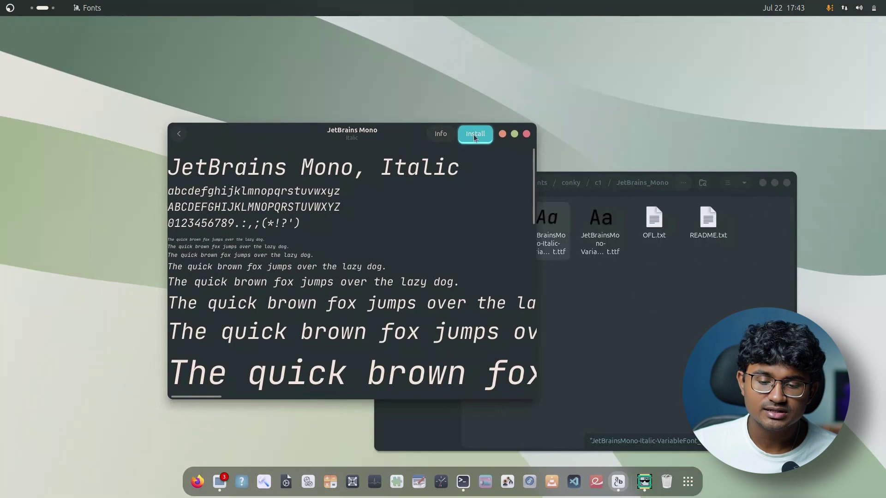
Close the font preview and delete the extracted JetBrains_Mono folder from c1
left_click(527, 134)
left_click(470, 183)
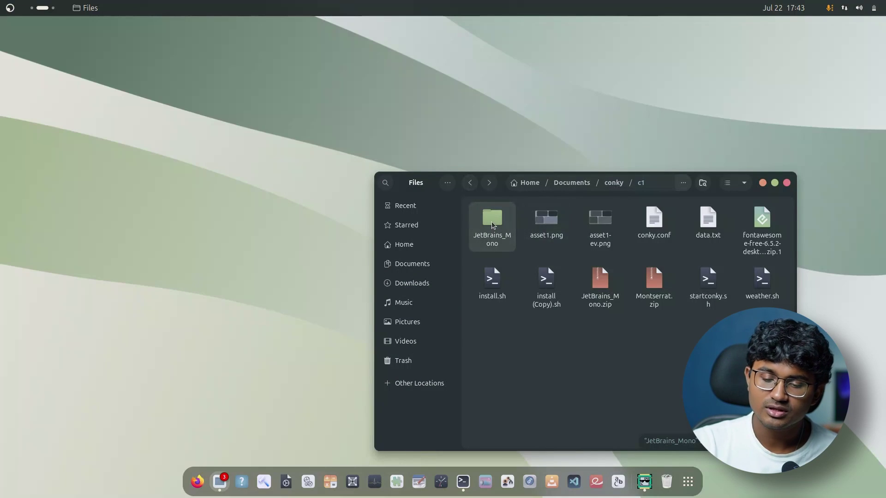
key("Delete")
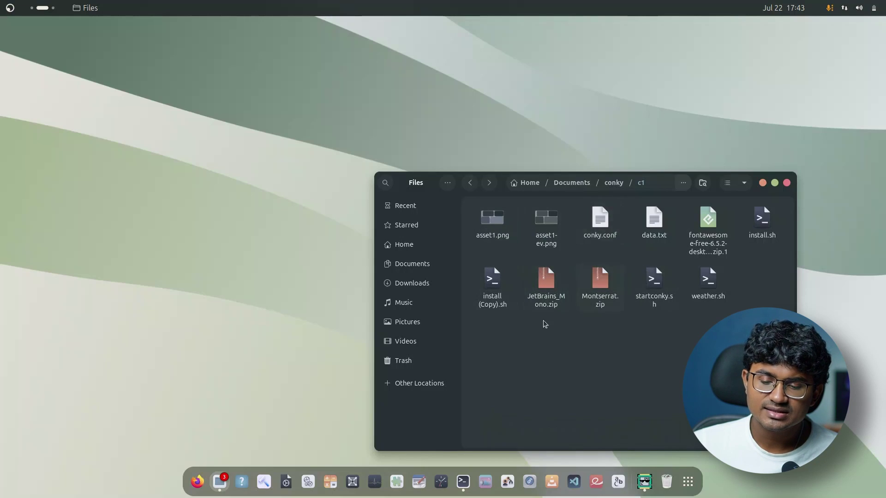
Select asset1.png, asset1-ev.png, conky.conf and data.txt in the c1 folder
key("ctrl+a")
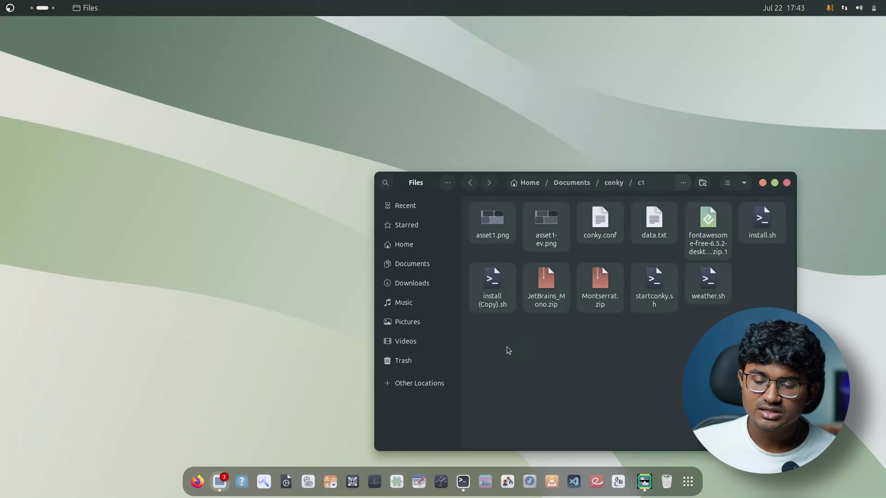
left_click(735, 262)
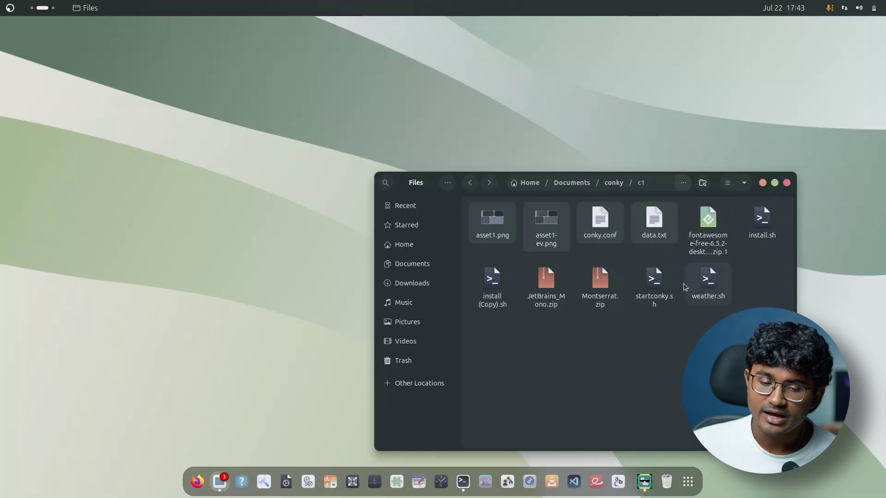
Switch to Firefox and open the Font Awesome website
left_click(197, 482)
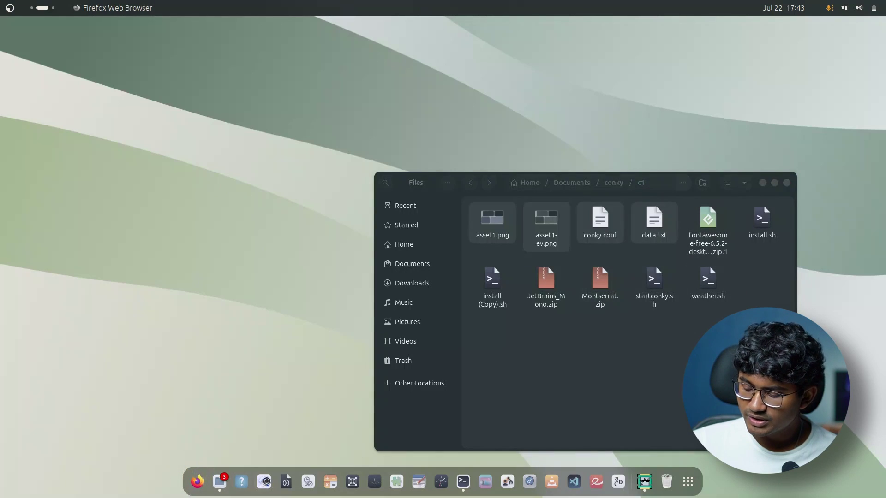
left_click(152, 46)
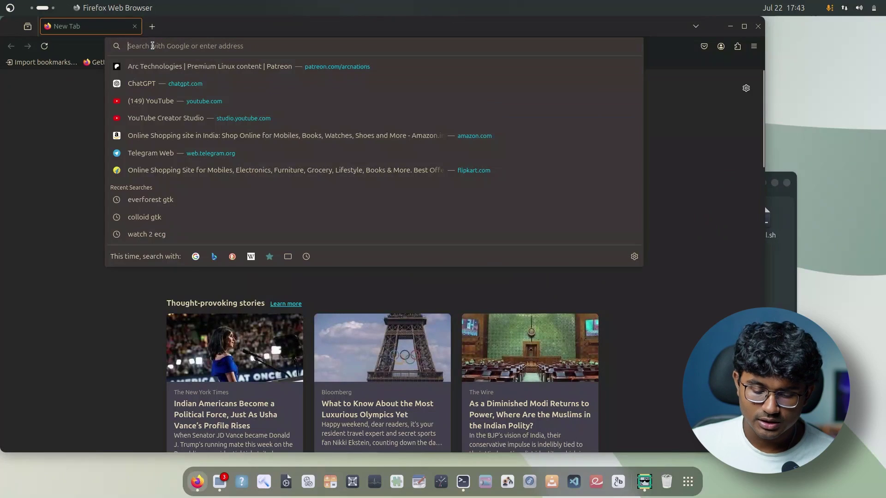
type("fonta")
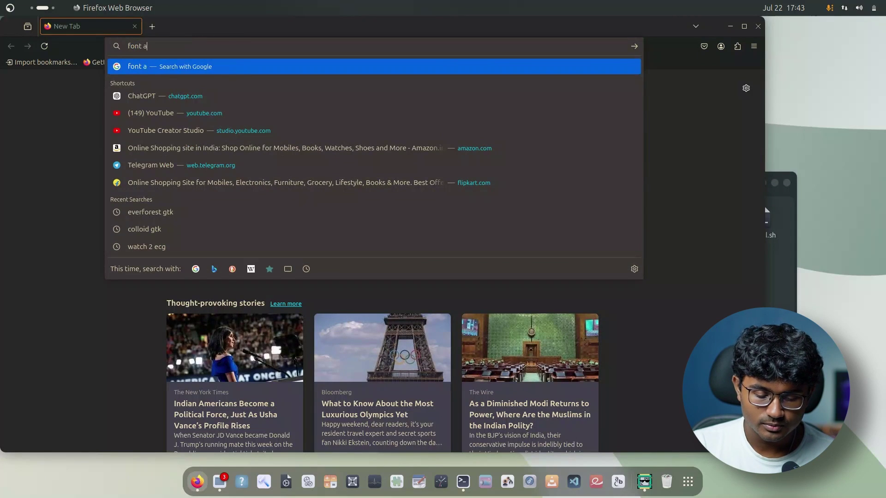
key("Return")
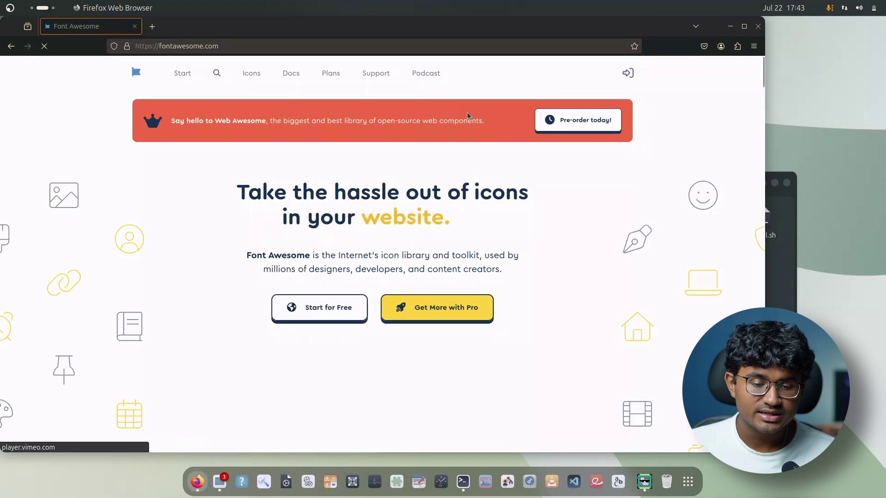
View the Font Awesome 6 web and desktop packages on the site's Downloads page, and close the browser
scroll(355, 181, "down", 5)
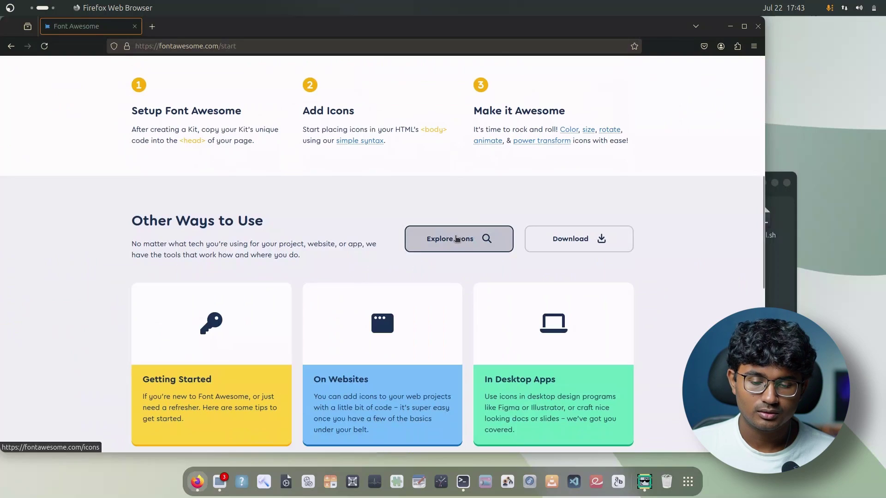
scroll(453, 236, "down", 6)
scroll(453, 235, "up", 7)
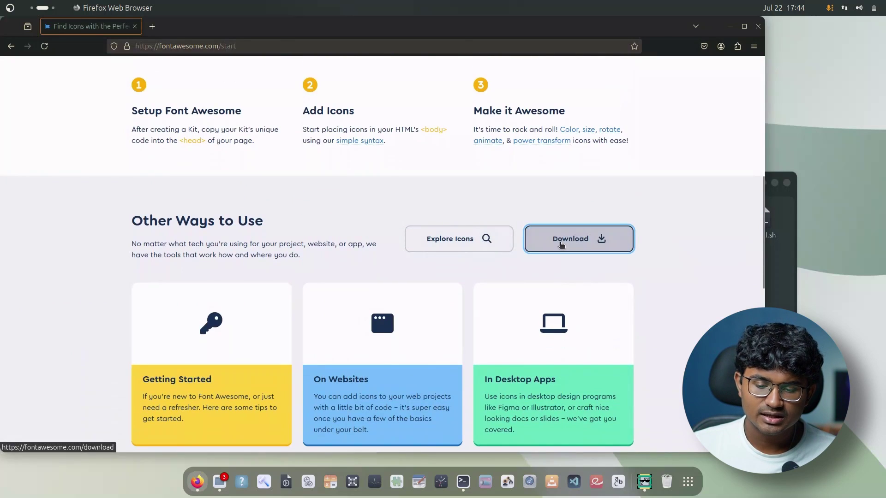
left_click(560, 243)
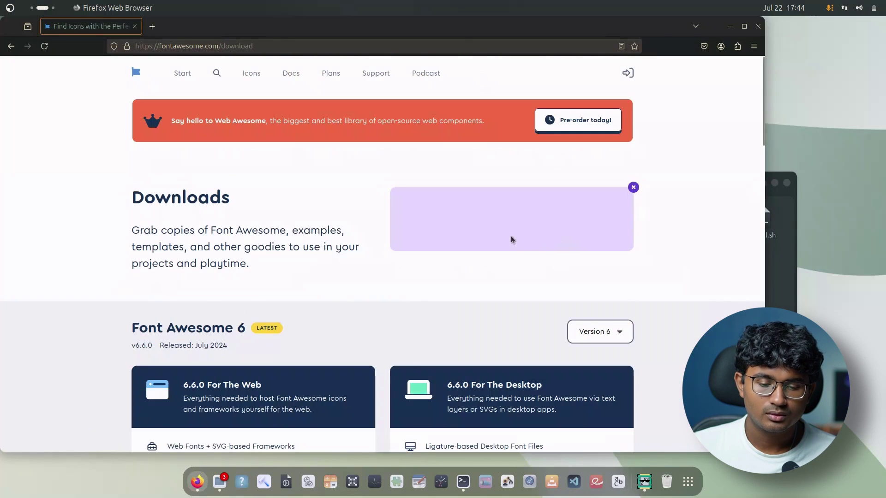
scroll(510, 238, "down", 4)
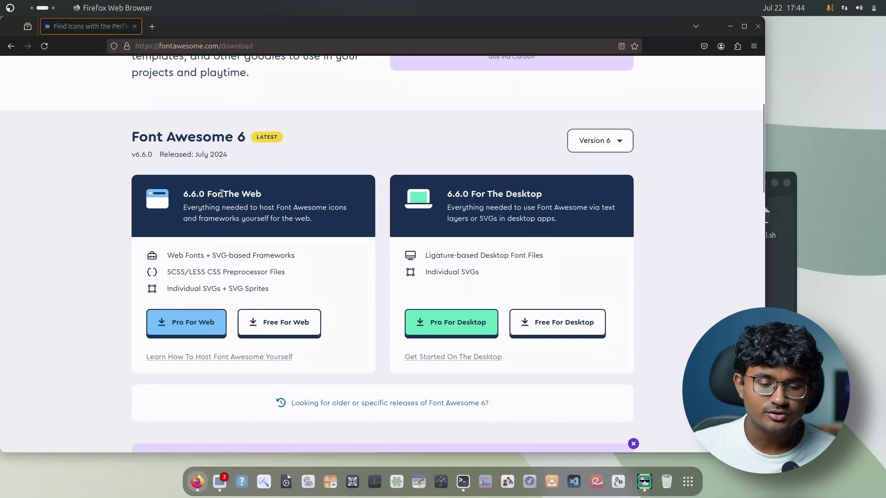
left_click_drag(617, 35, 621, 55)
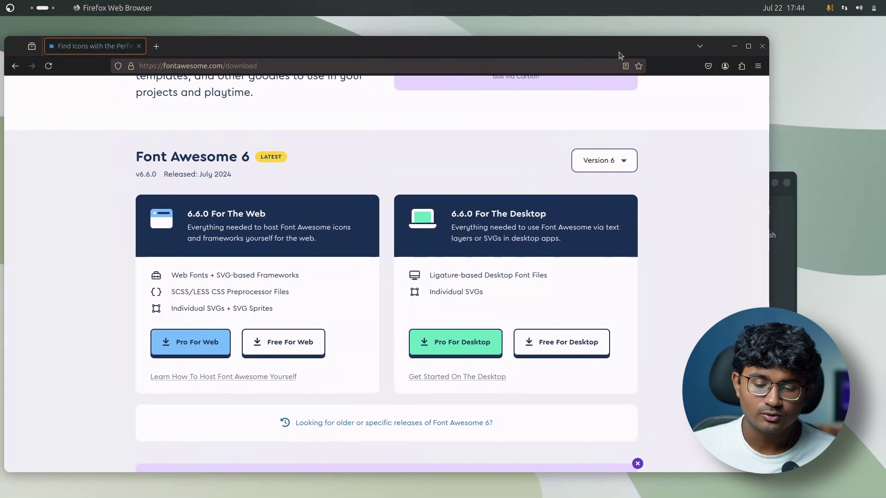
left_click(762, 46)
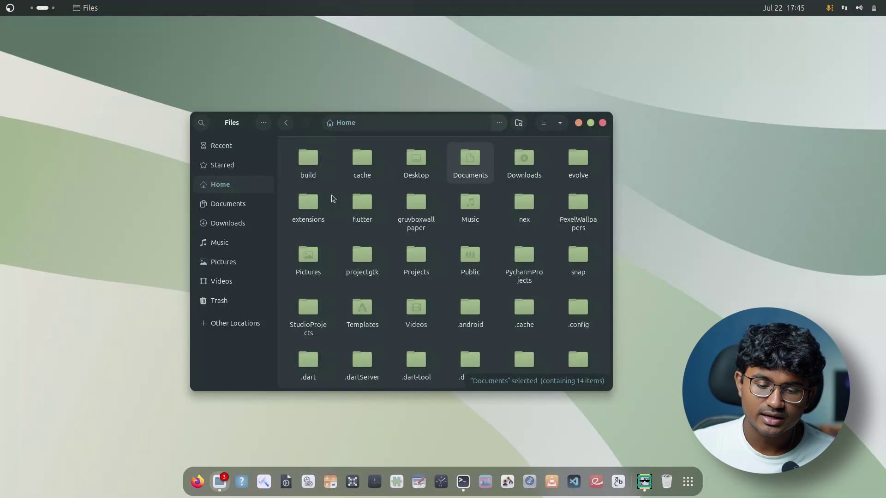
Create a folder named UID8 in the AT folder inside Home
scroll(334, 200, "up", 2)
double_click(407, 165)
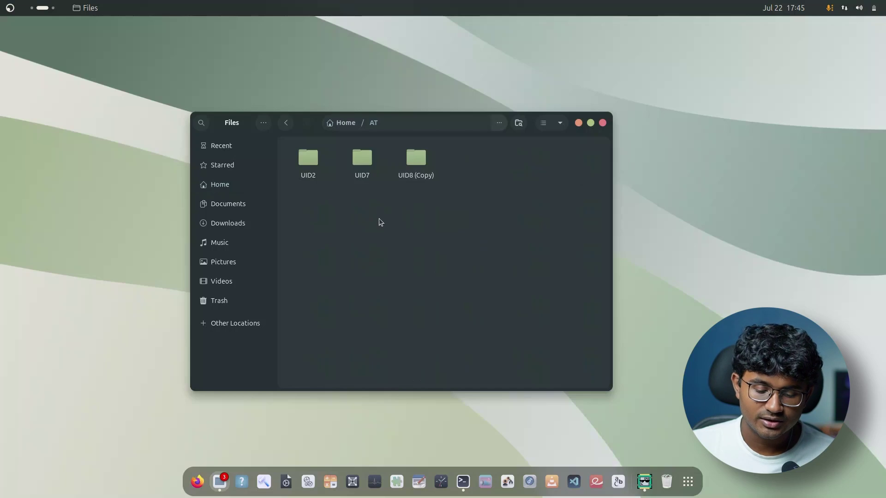
key("ctrl+shift+n")
type("UIDS")
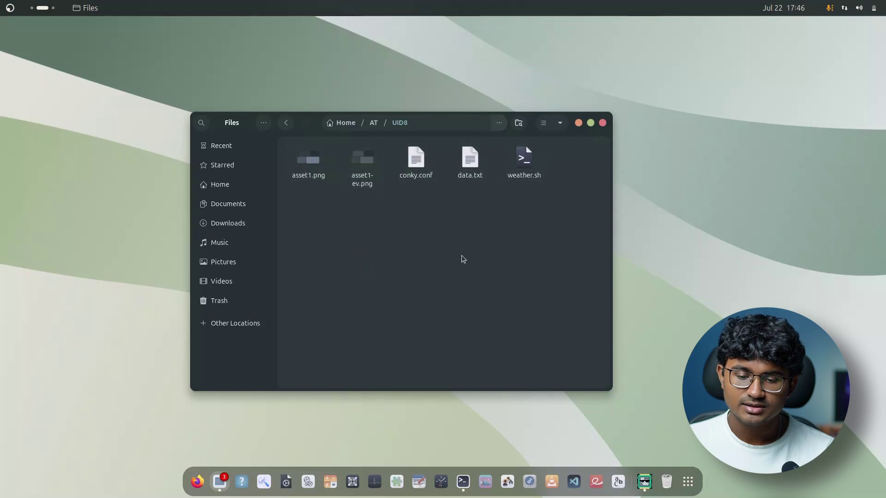
Open a terminal in the UID8 folder and run sudo apt install conky-all, entering the sudo password
right_click(452, 238)
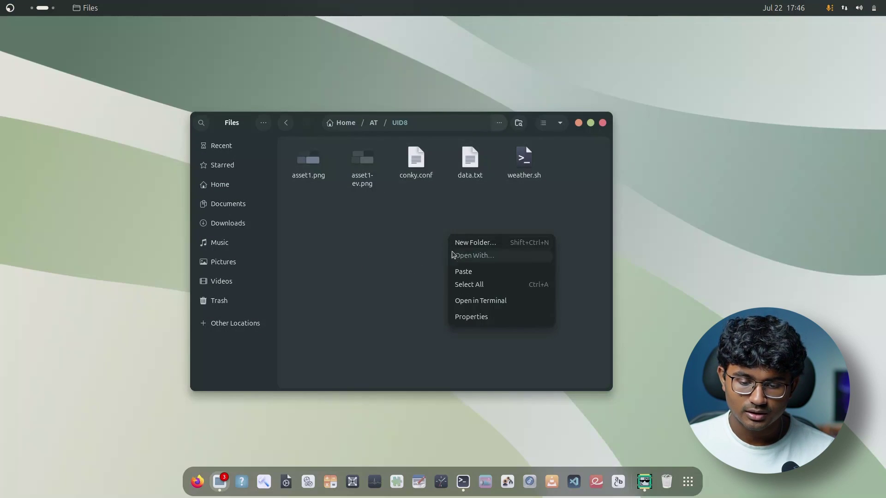
left_click(482, 302)
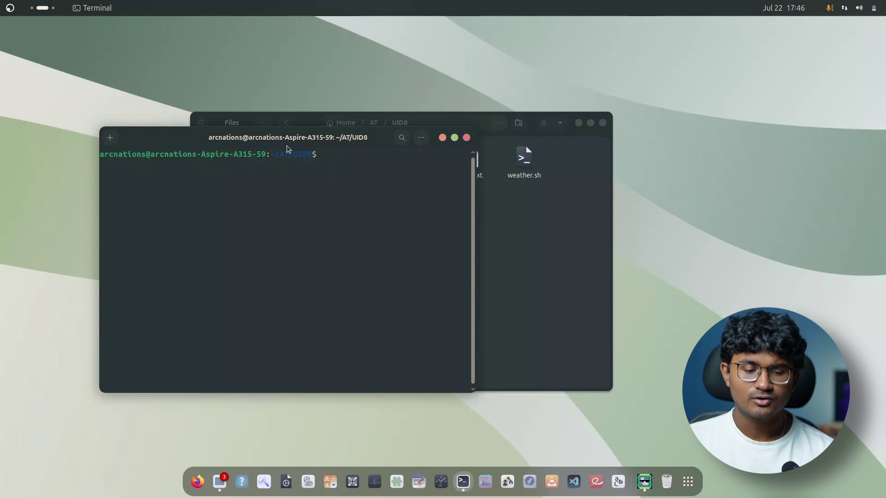
type("sudo apt in")
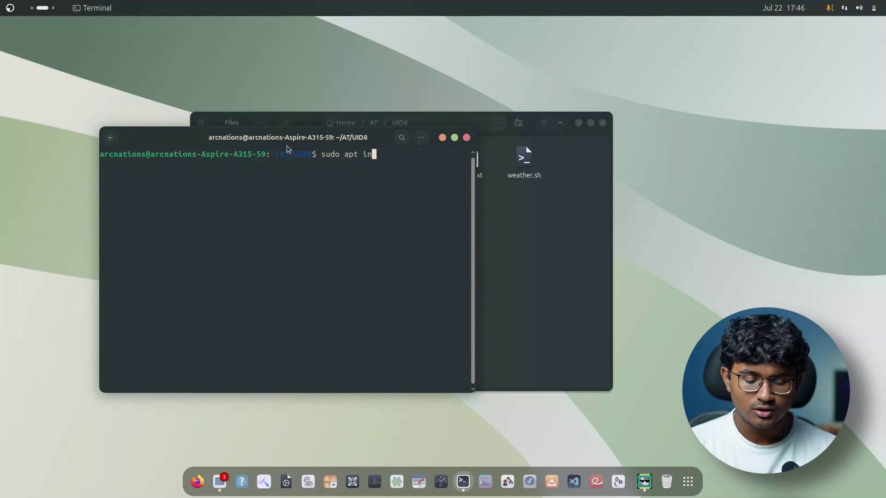
type("stall conky-all")
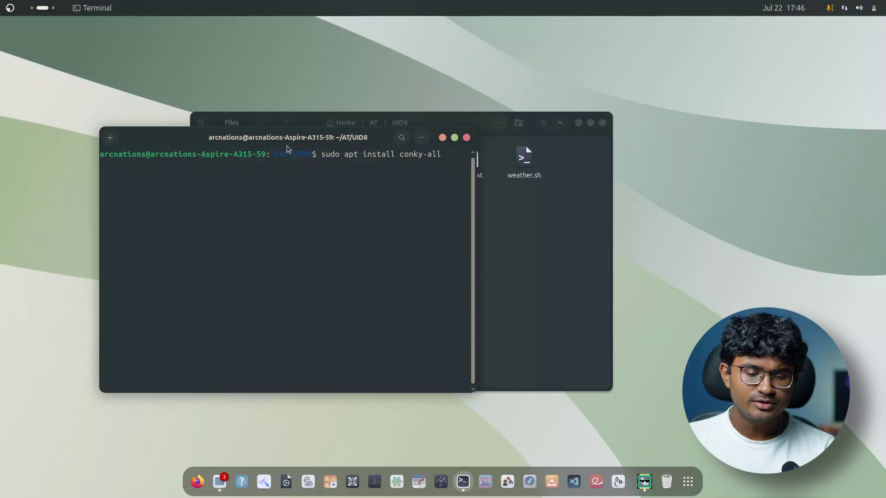
key("Return")
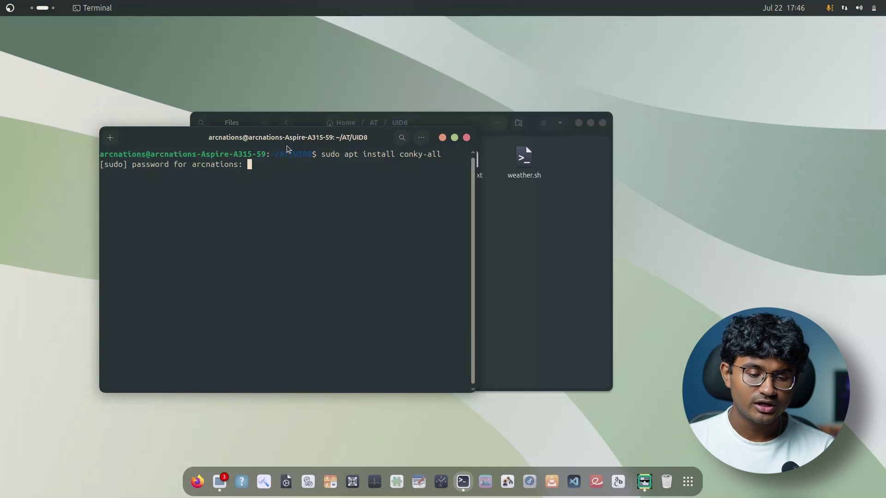
key("Return")
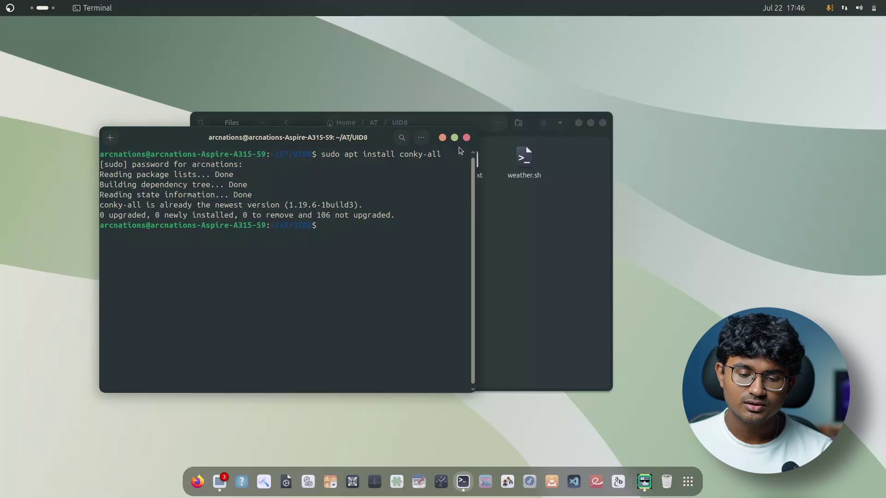
Run conky with its default configuration from the terminal and stop it again
type("conky")
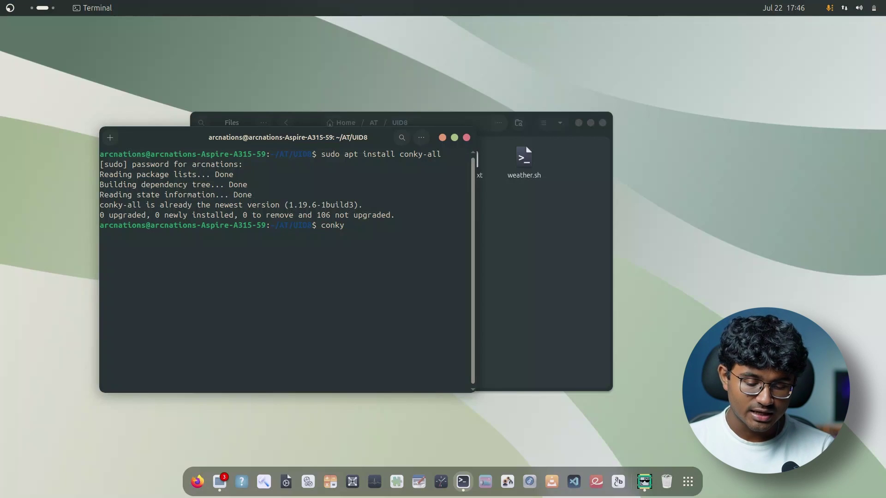
key("Return")
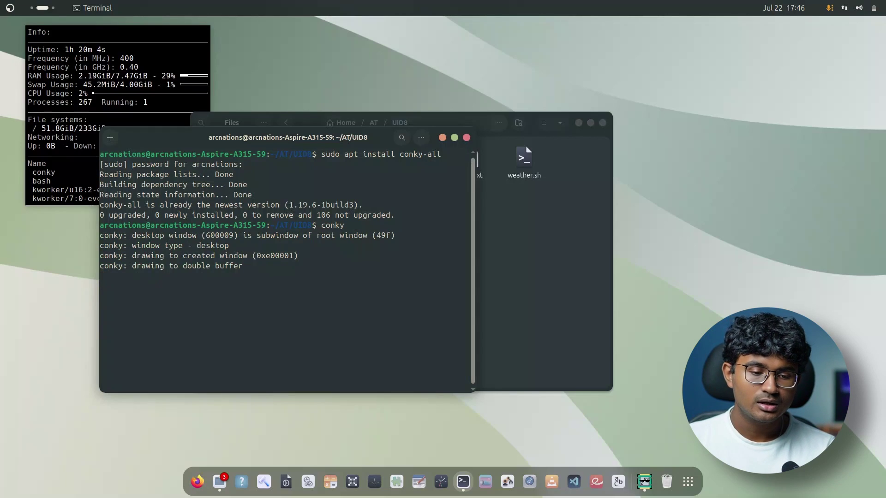
key("ctrl+c")
Launch Conky from the UID8 folder with its custom configuration using conky -c conky.conf
left_click(540, 238)
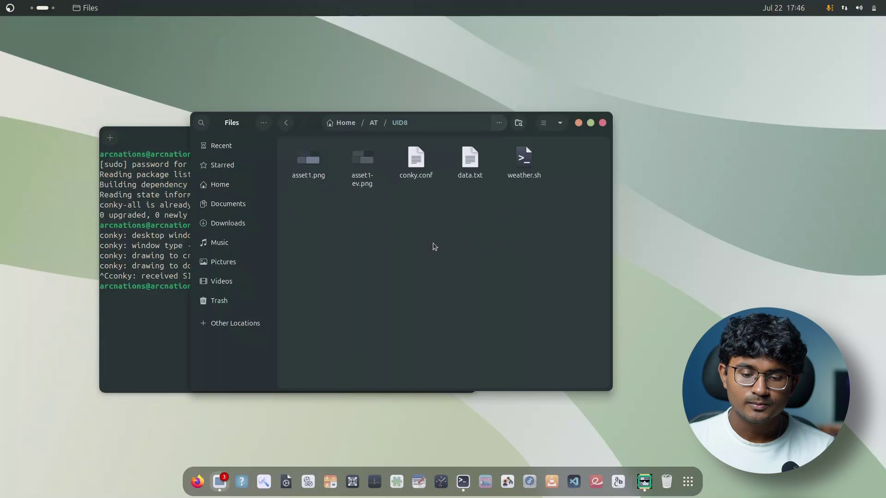
left_click_drag(139, 137, 114, 148)
key("Up")
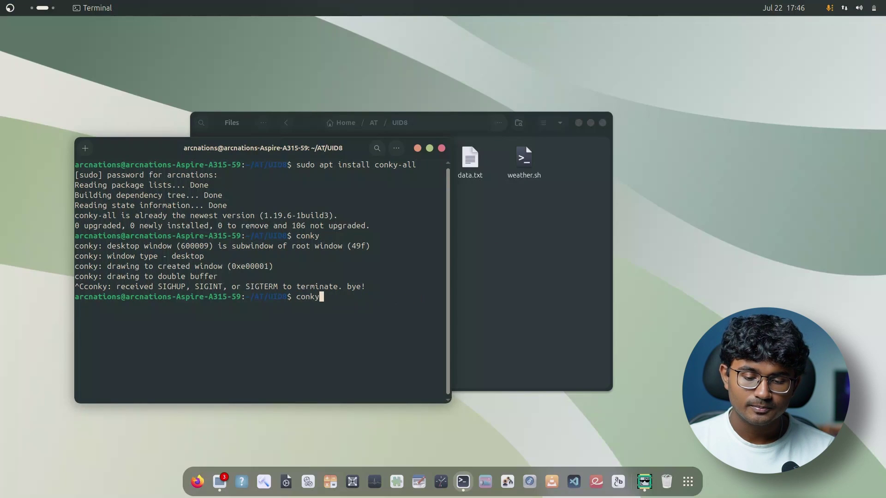
type("-c conky.conf")
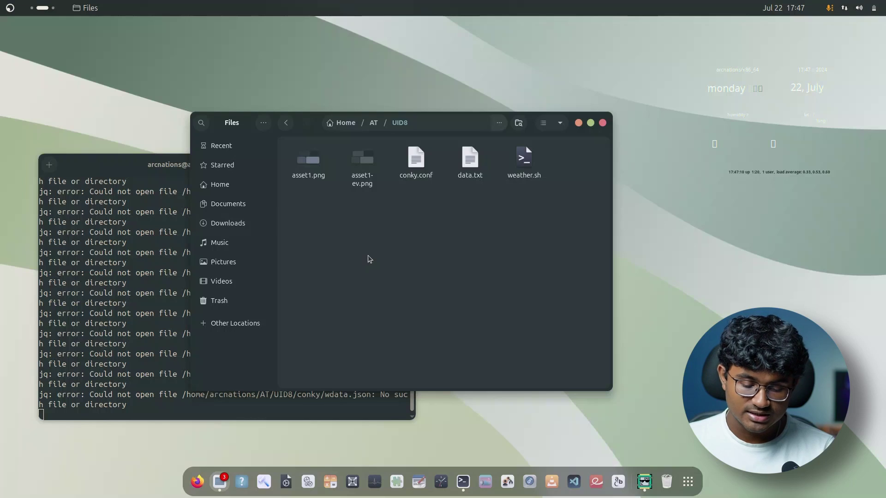
Create a folder named conky inside the UID8 folder and move the widget's image, configuration, data and script files into it
key("ctrl+shift+n")
type("conky")
key("Return")
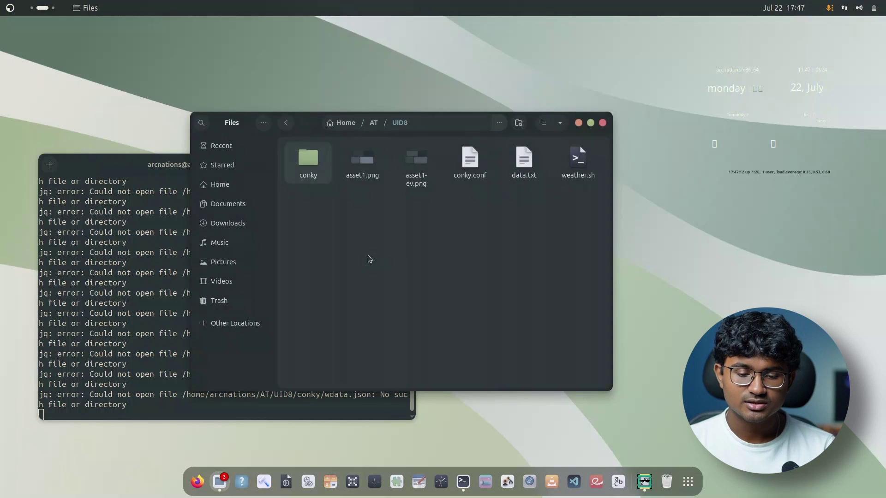
mouse_move(604, 203)
left_mouse_down()
mouse_move(364, 161)
mouse_move(308, 172)
left_mouse_up()
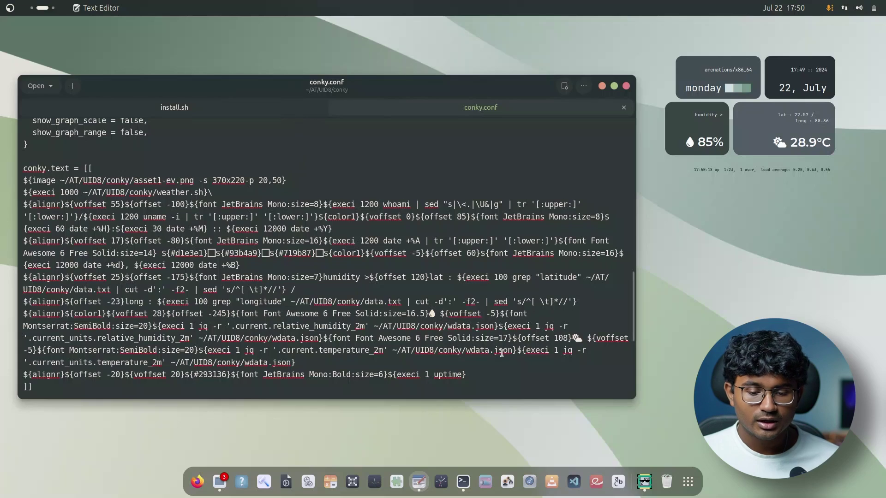
Examine the conky.text section of conky.conf, including the Font Awesome droplet and cloud-sun glyphs in the humidity and temperature lines
left_click_drag(467, 375, 2, 191)
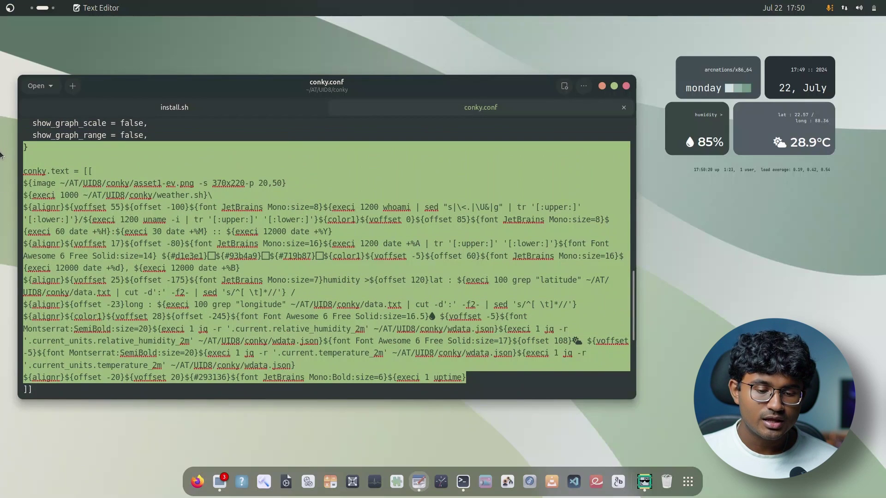
left_click(236, 218)
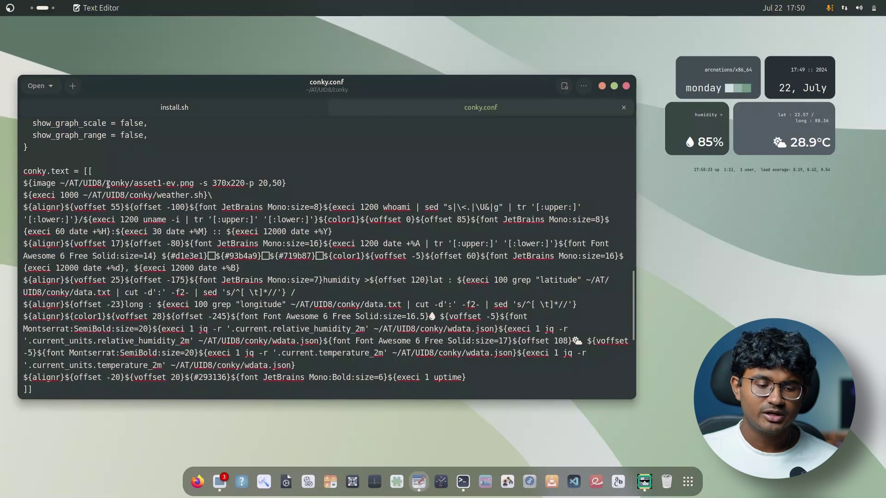
left_click_drag(77, 388, 1, 168)
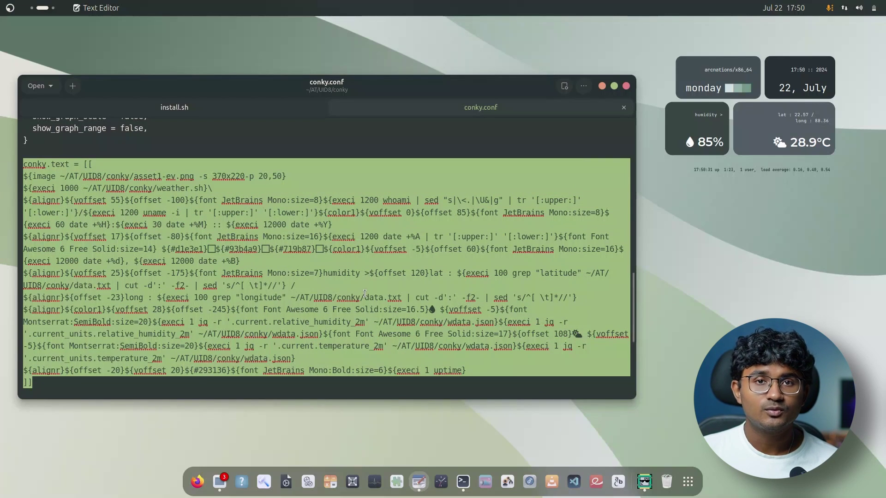
left_click(426, 299)
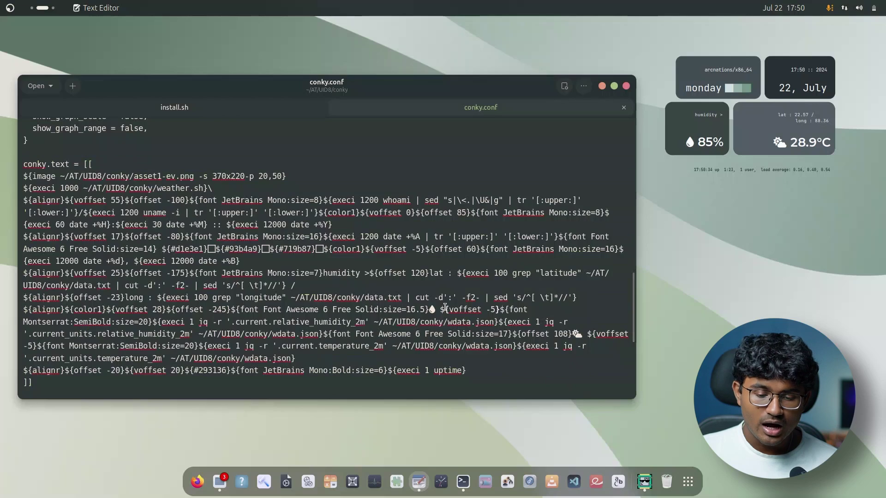
left_click_drag(440, 310, 429, 310)
left_click_drag(585, 339, 569, 334)
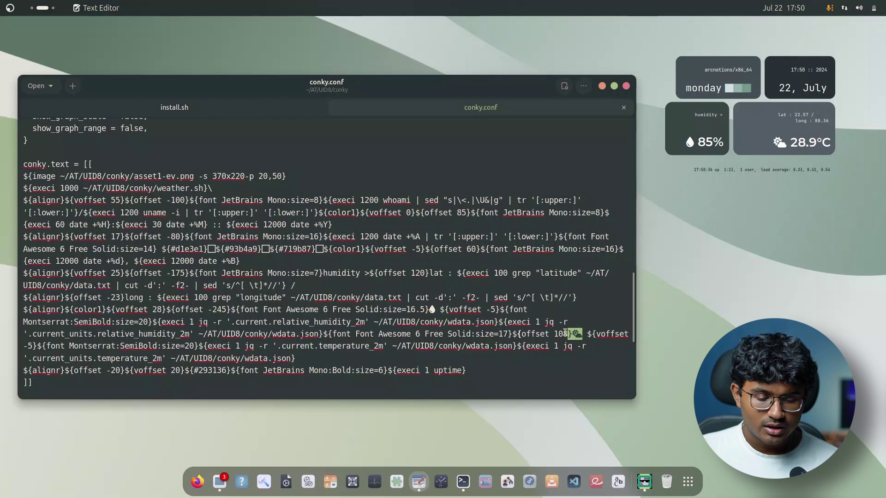
Switch to Firefox, open the Font Awesome website's icon library and search for weather icons limited to the free ones
left_click(198, 482)
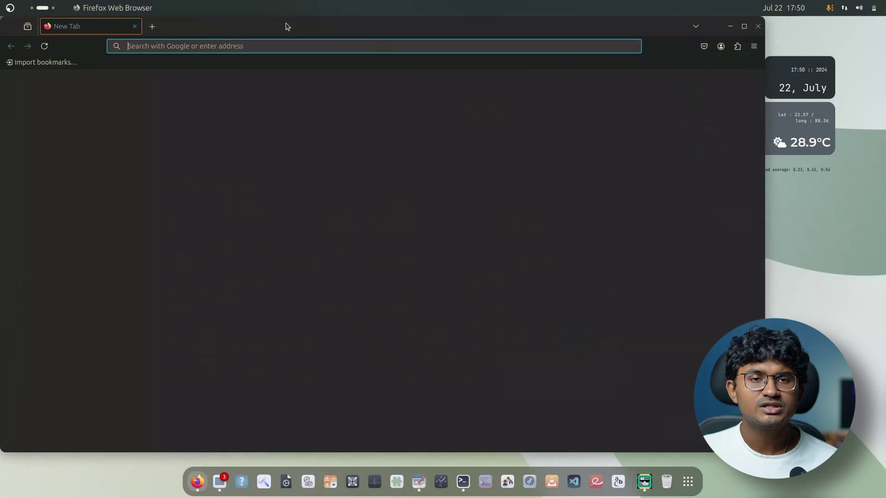
left_click(377, 45)
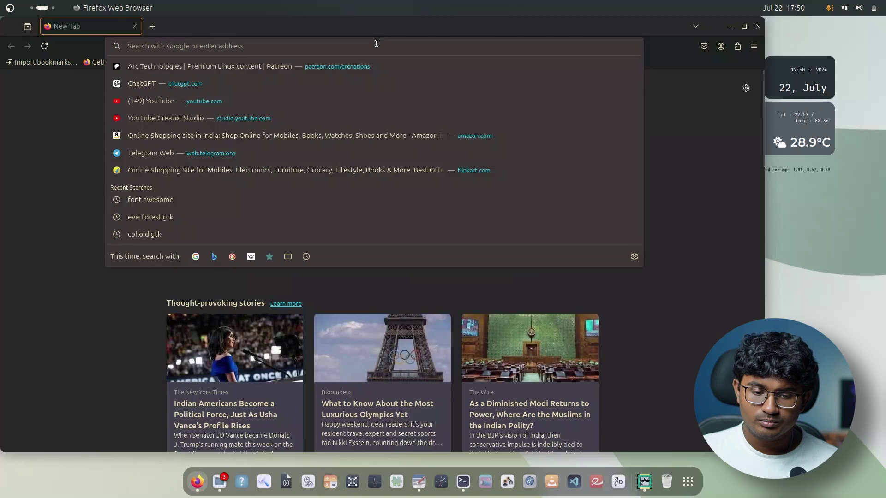
type("font aswe")
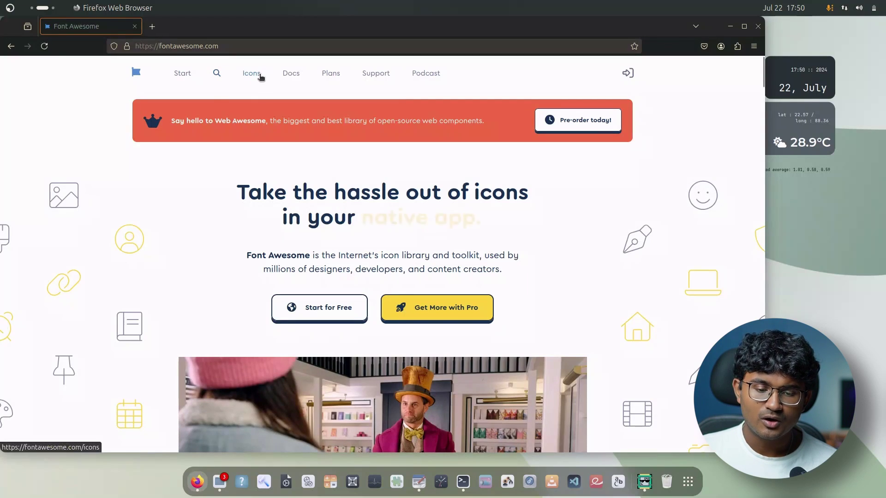
left_click(253, 75)
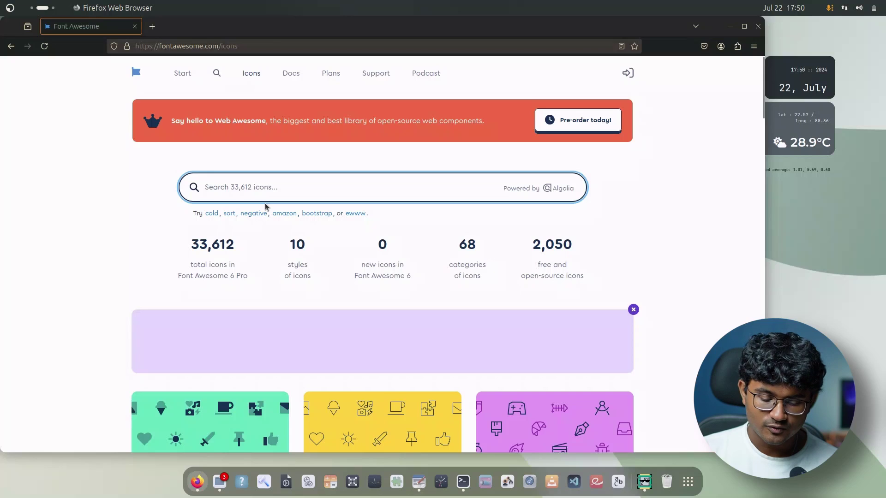
type("weat")
type("her")
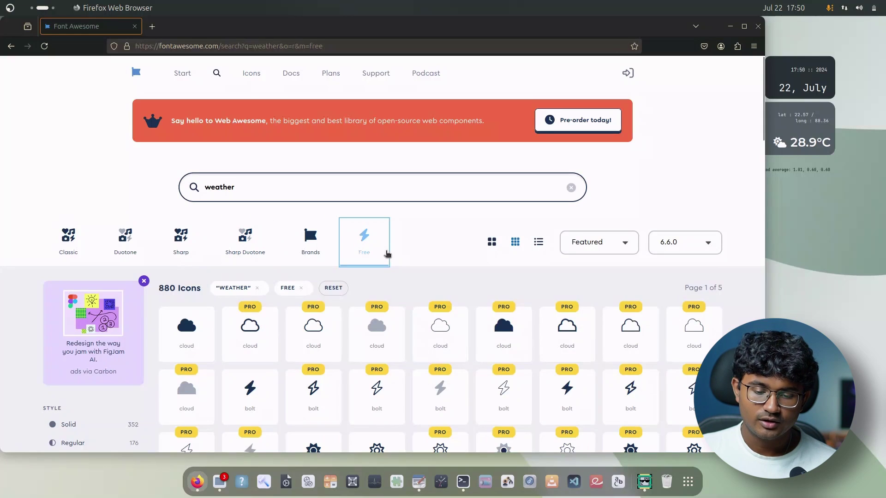
scroll(346, 234, "down", 4)
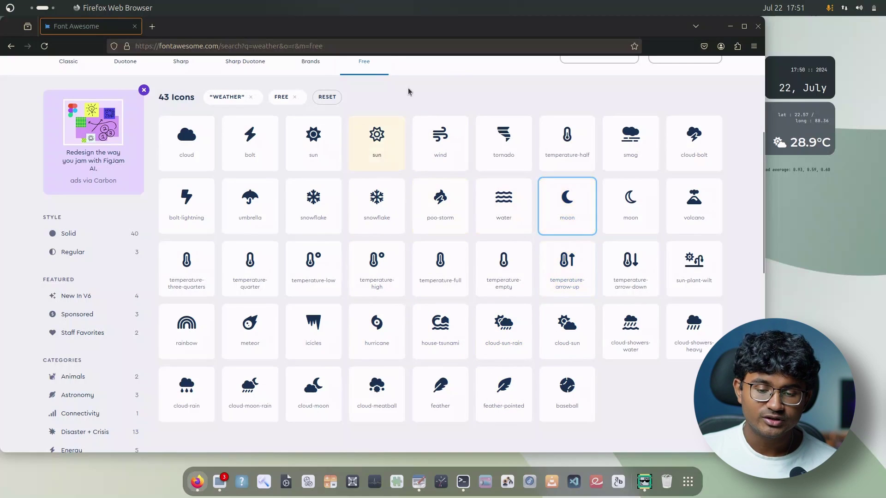
Copy the glyph of the solid moon icon and paste it into the empty line above conky.text in conky.conf
left_click(567, 203)
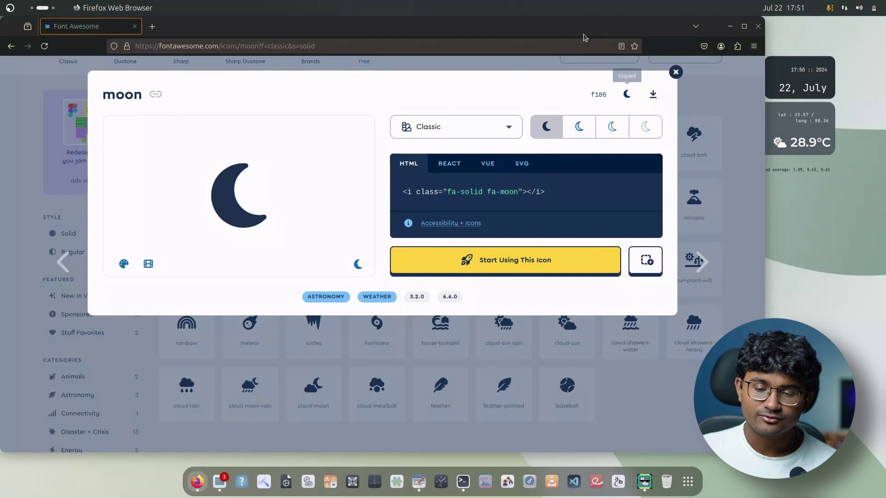
left_click_drag(585, 35, 757, 284)
left_click(498, 157)
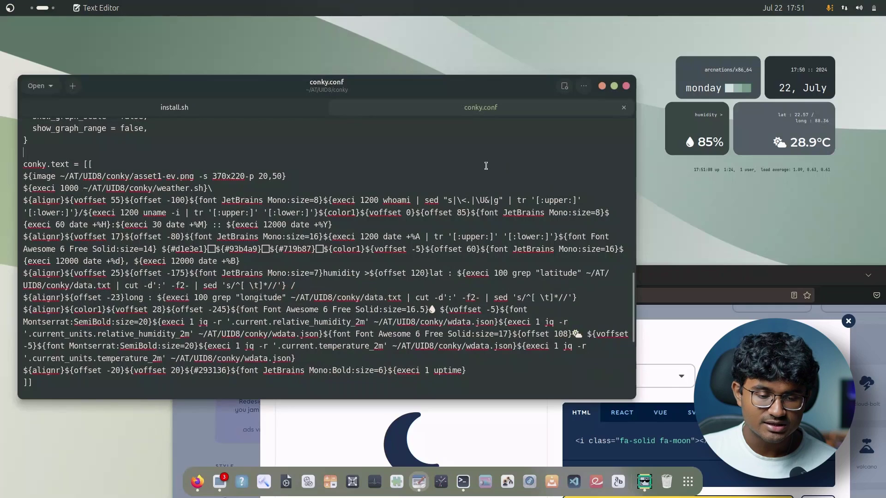
key("ctrl+v")
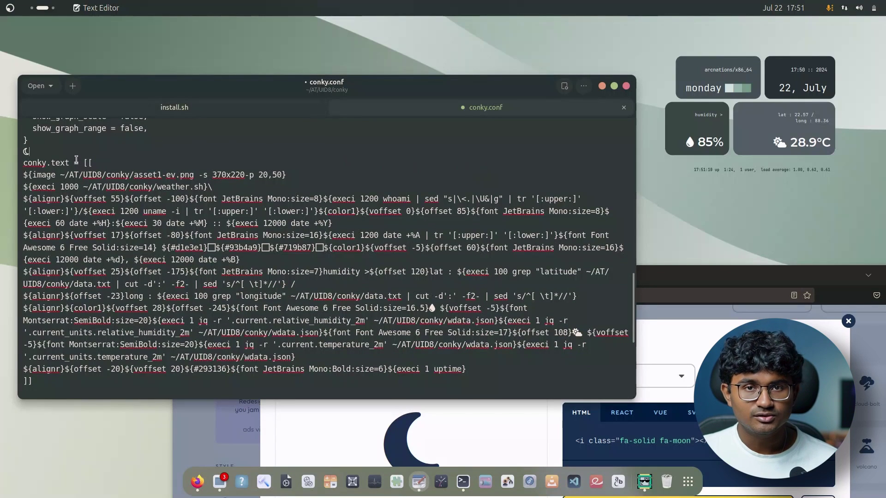